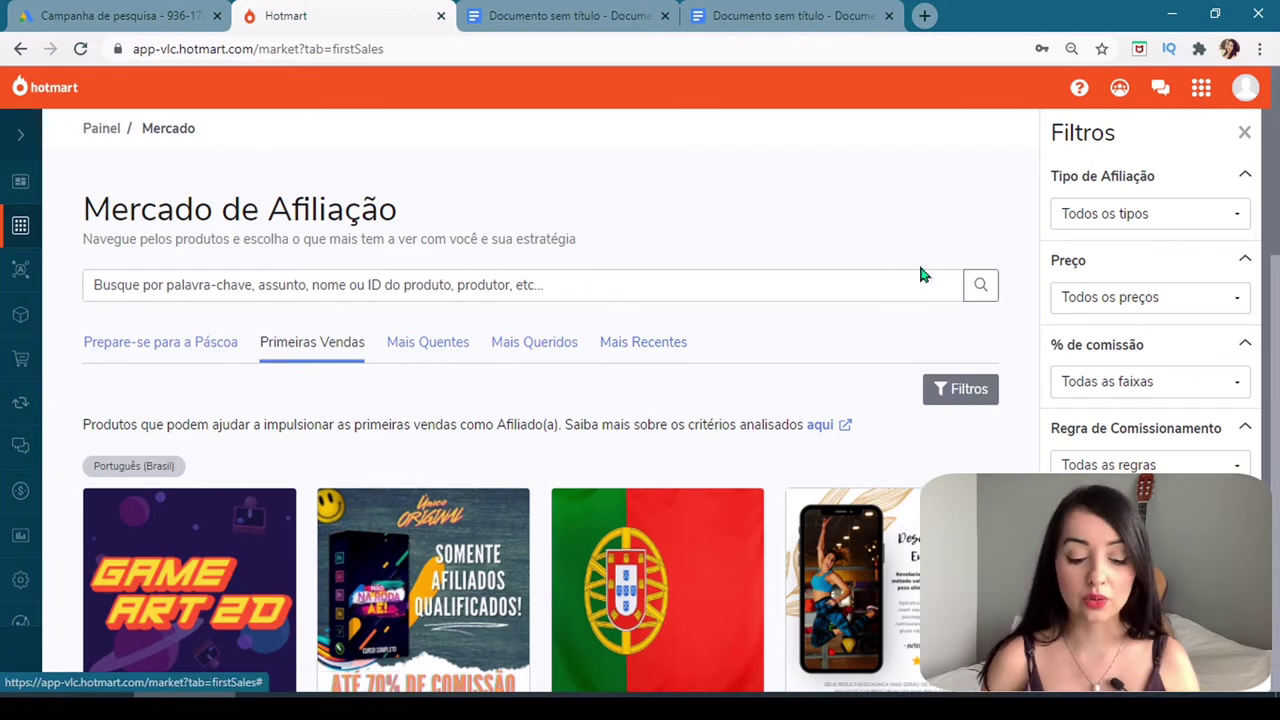
- Browse the affiliate market's Primeiras Vendas and Mais Quentes product listings and check the affiliation type filter
scroll(540, 400, "down", 3)
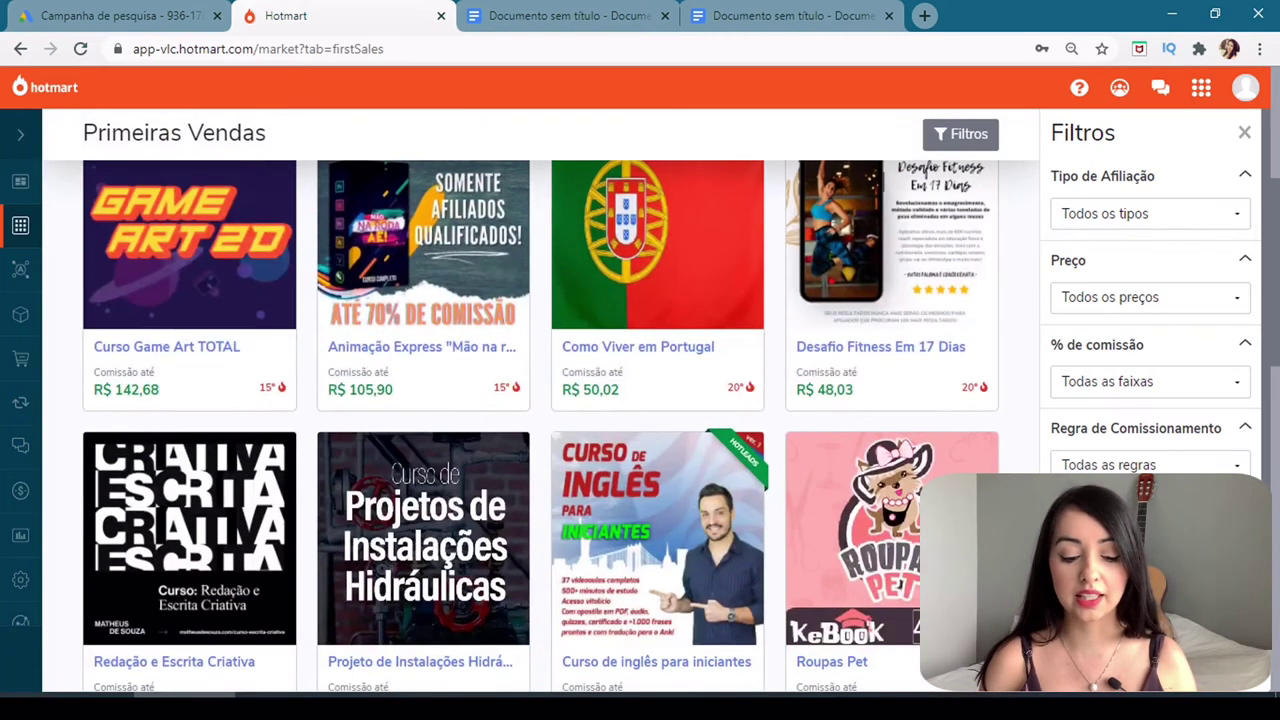
scroll(540, 400, "up", 3)
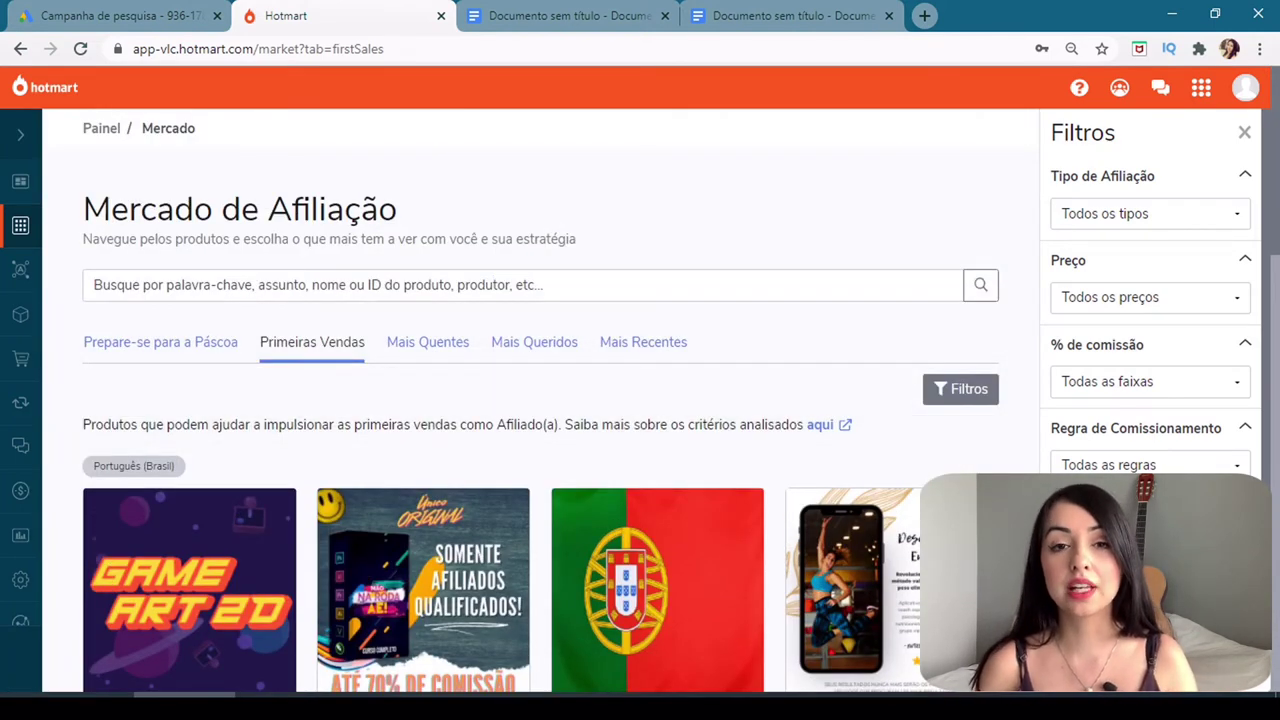
left_click(427, 341)
scroll(540, 400, "down", 2)
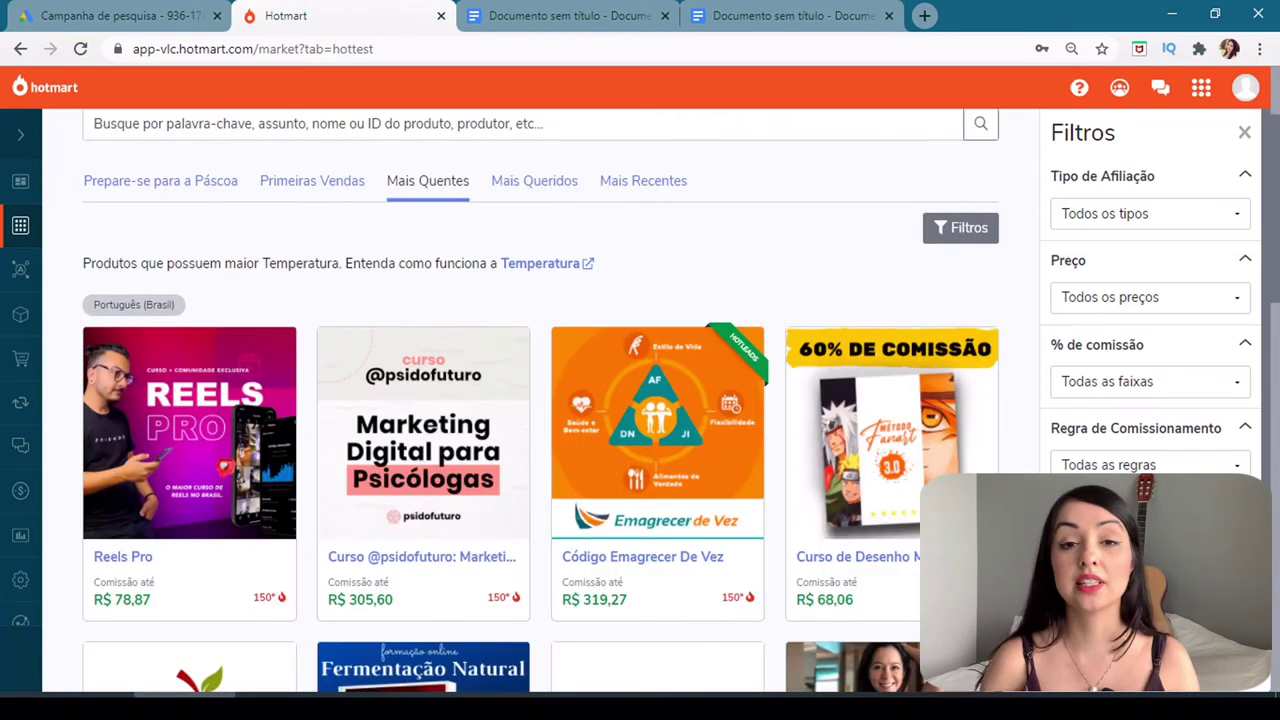
scroll(540, 400, "down", 1)
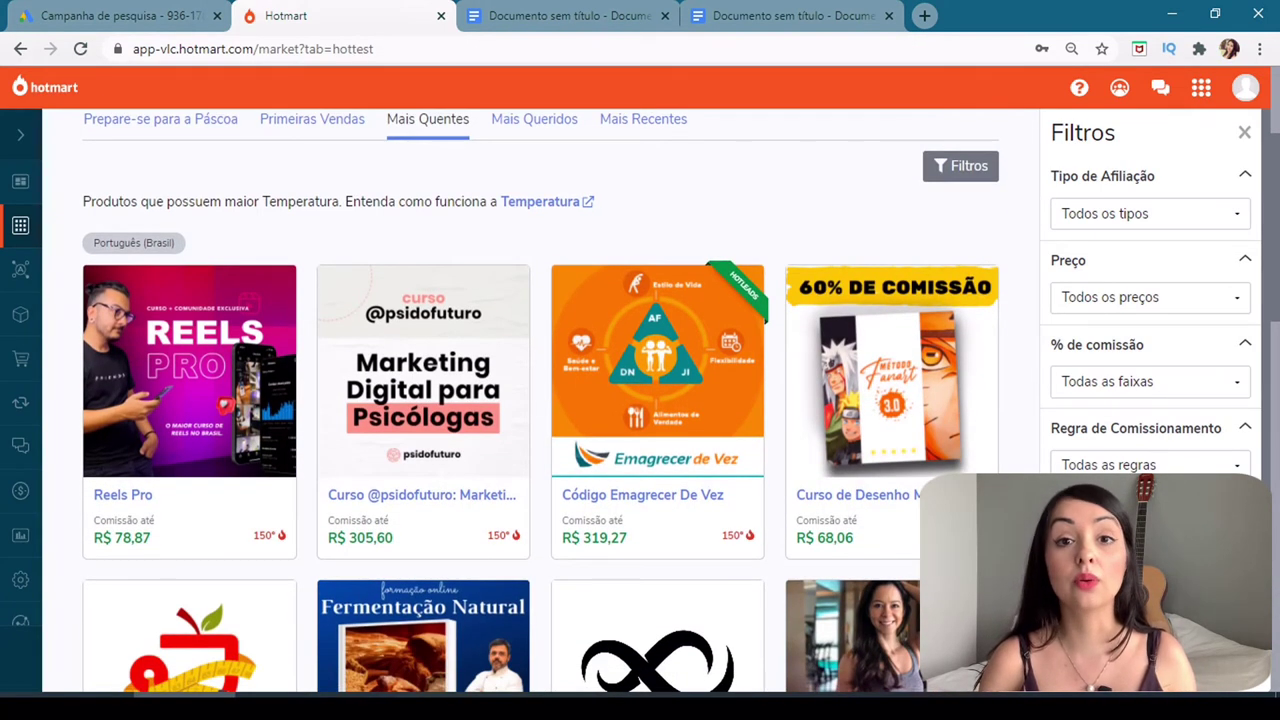
scroll(540, 400, "down", 4)
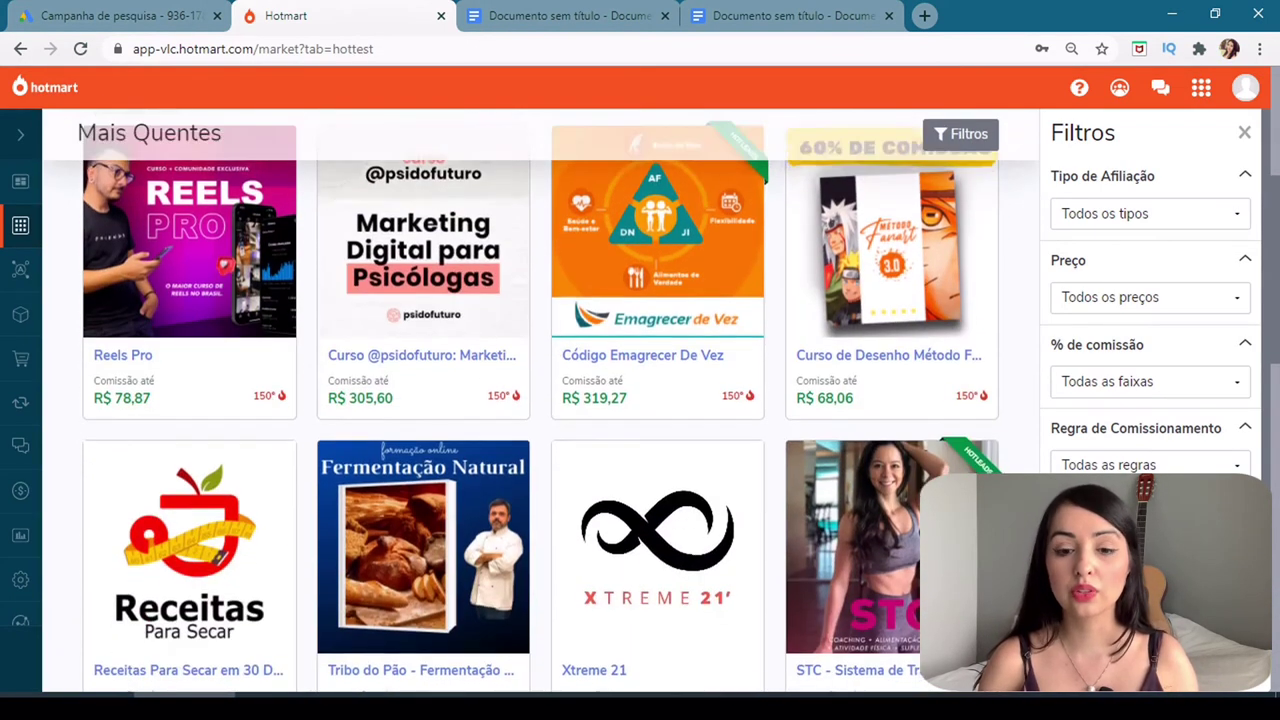
scroll(540, 400, "up", 1)
scroll(540, 420, "down", 5)
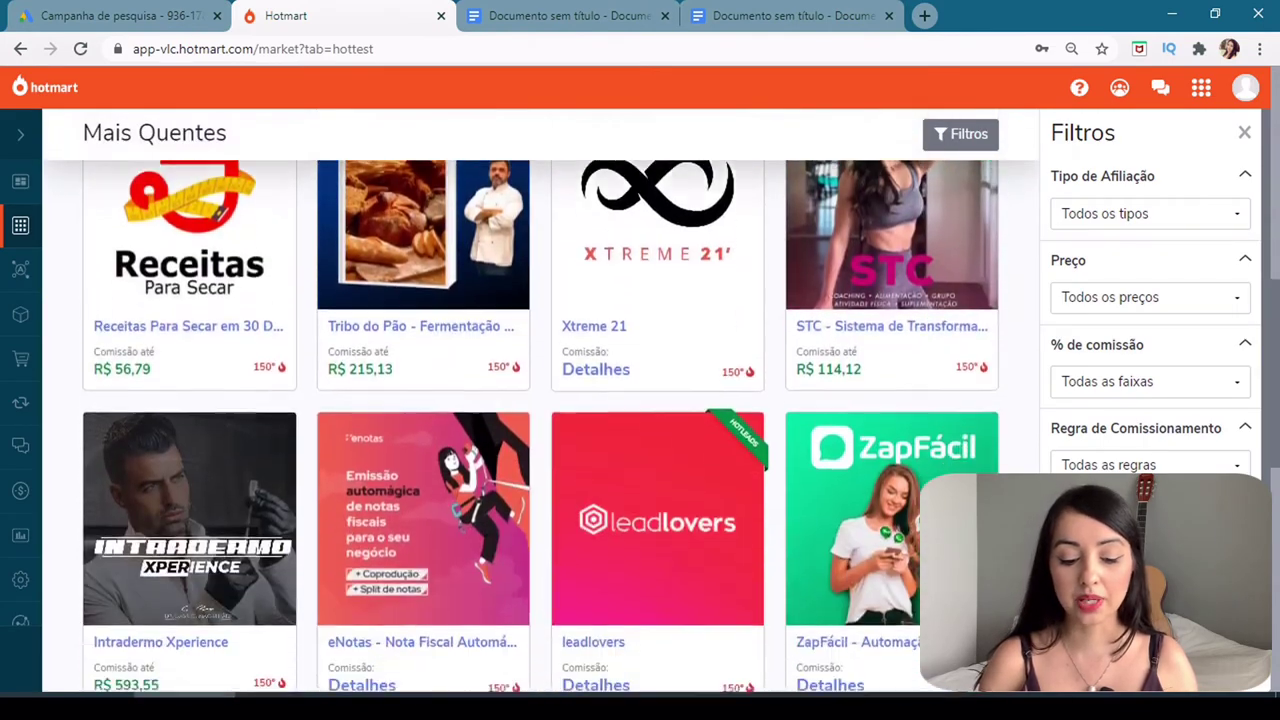
scroll(540, 420, "down", 4)
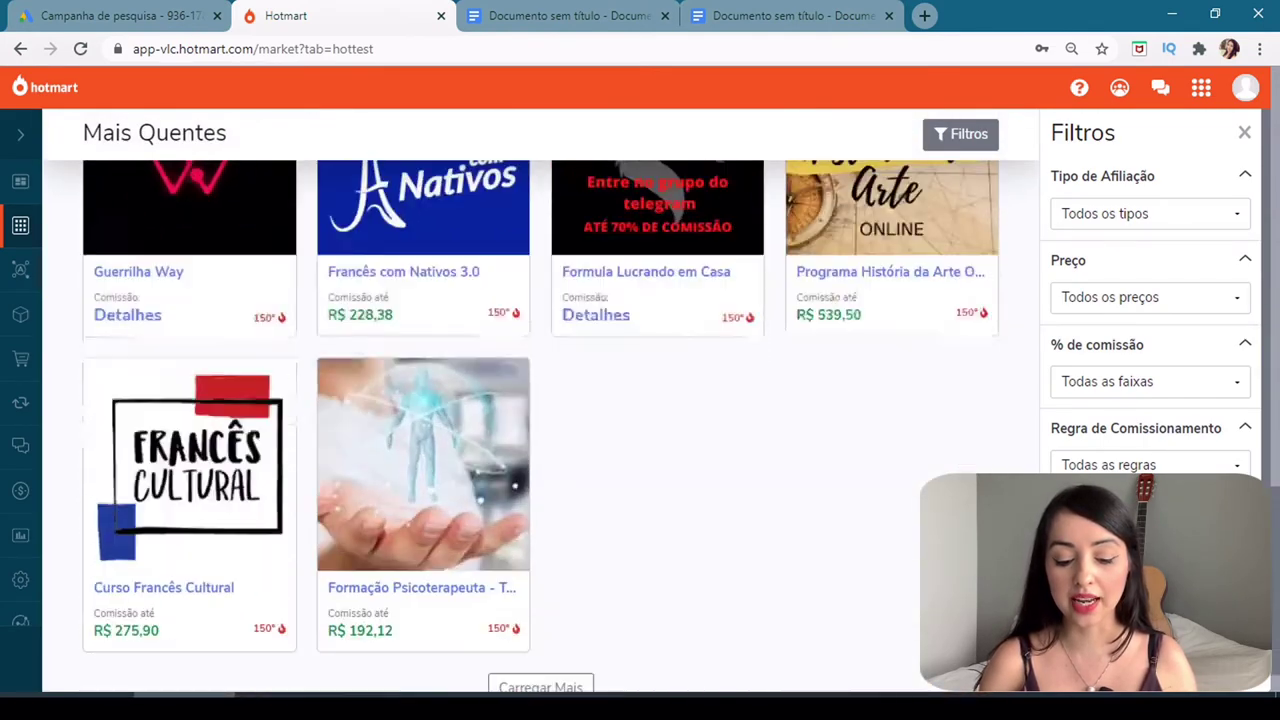
scroll(566, 318, "up", 12)
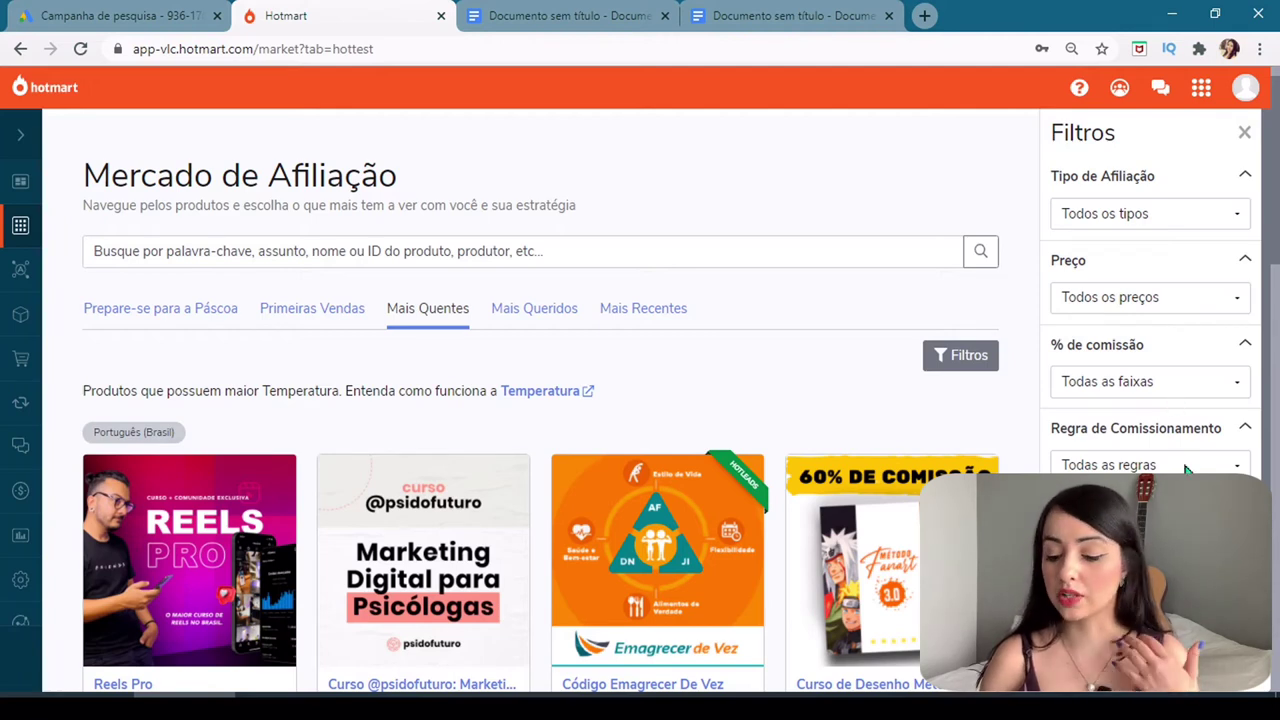
left_click(1177, 218)
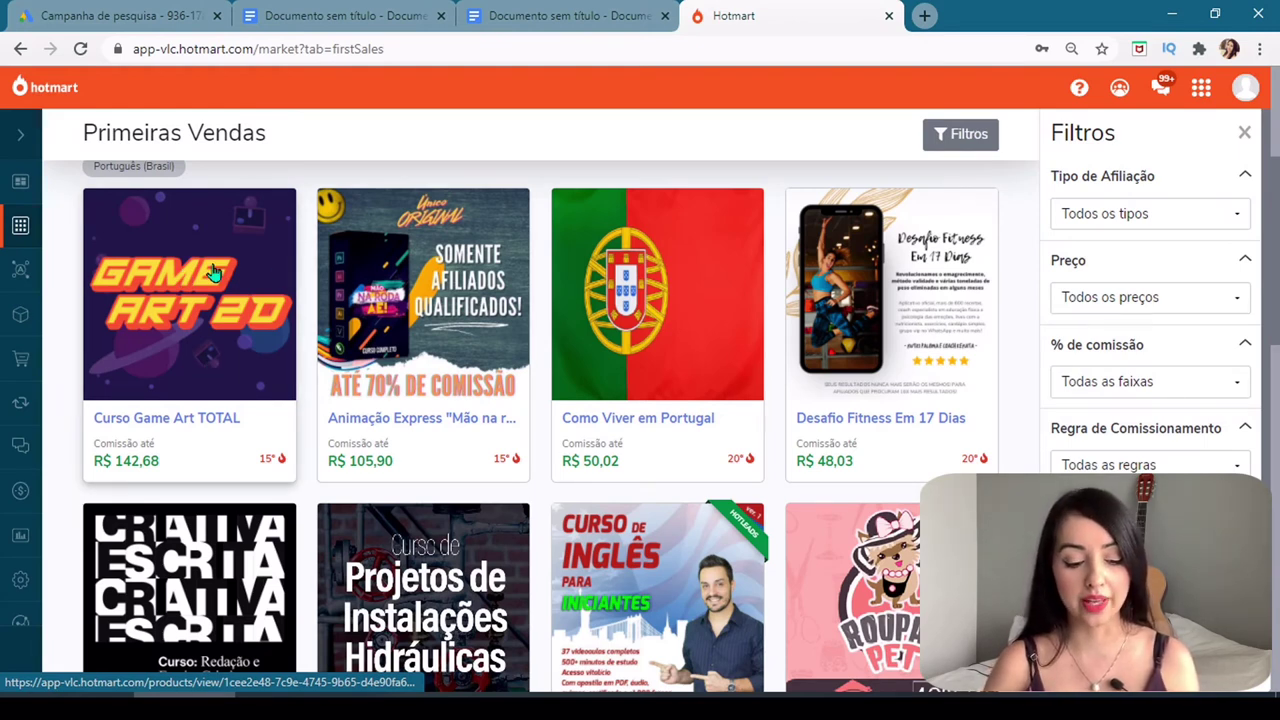
- Affiliate with the Curso Game Art TOTAL product, accepting the affiliation rules, and open its promotion links
left_click(250, 327)
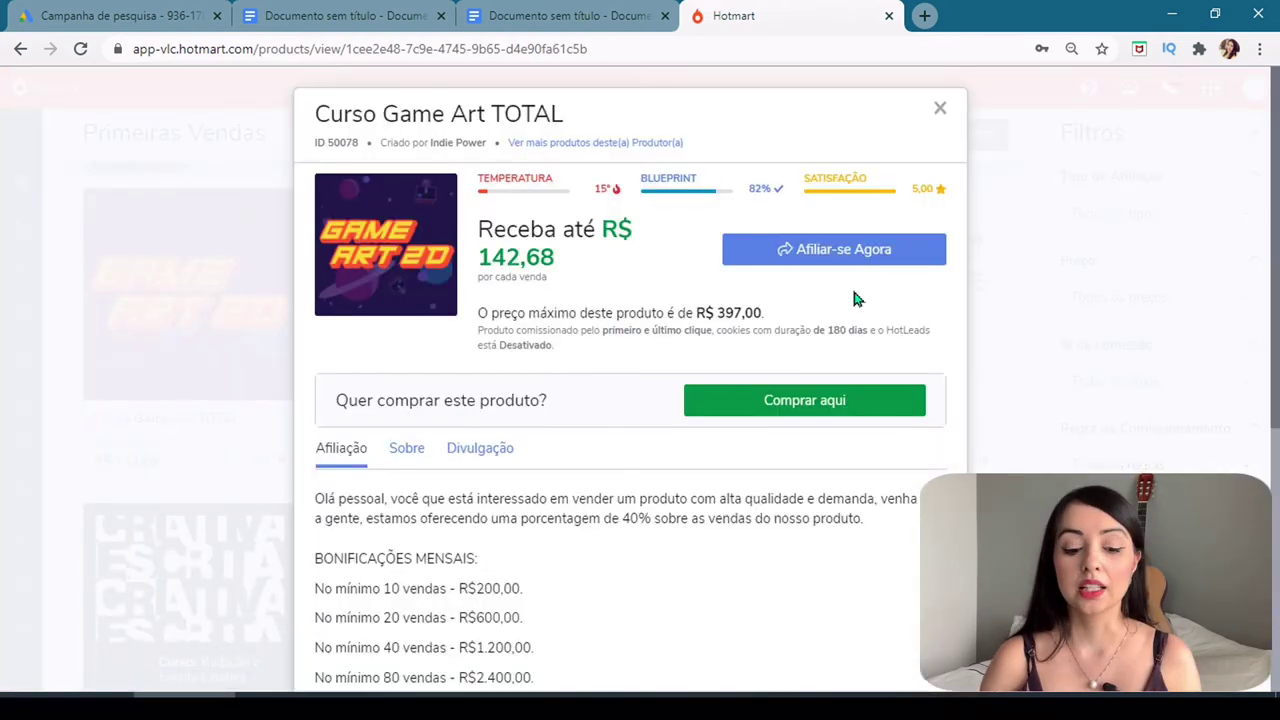
left_click(785, 250)
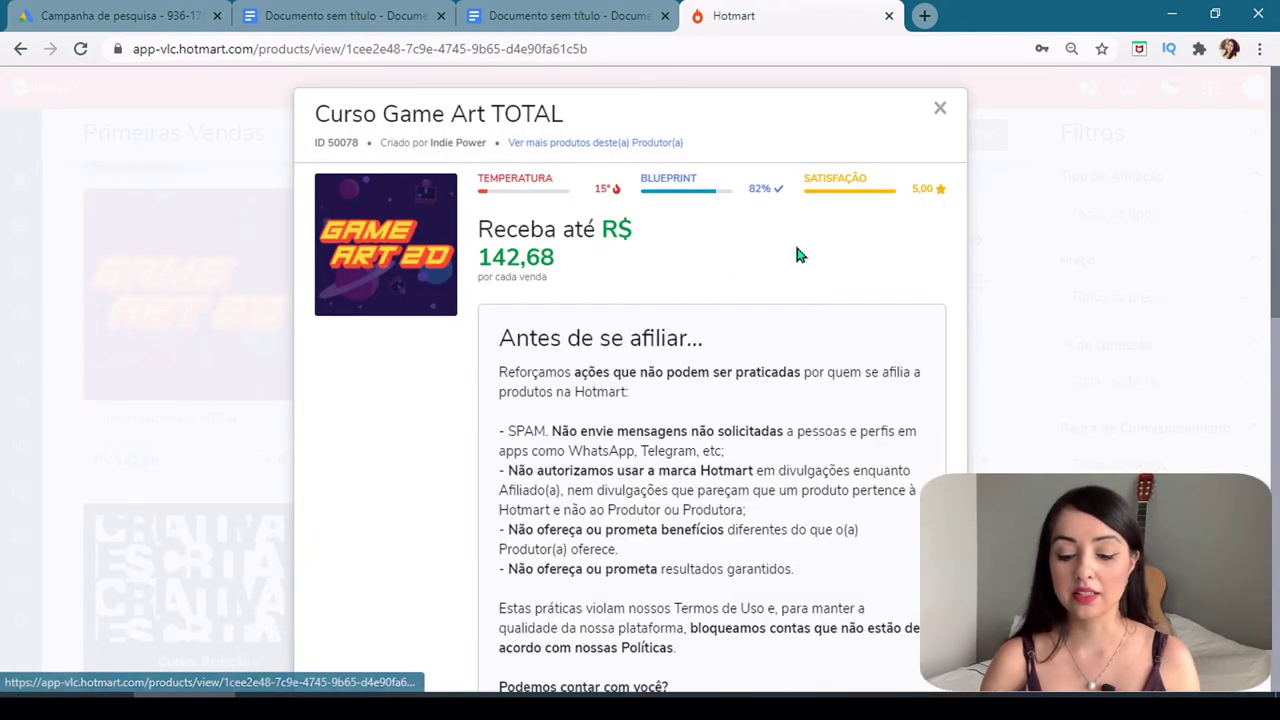
scroll(829, 420, "down", 3)
left_click(826, 420)
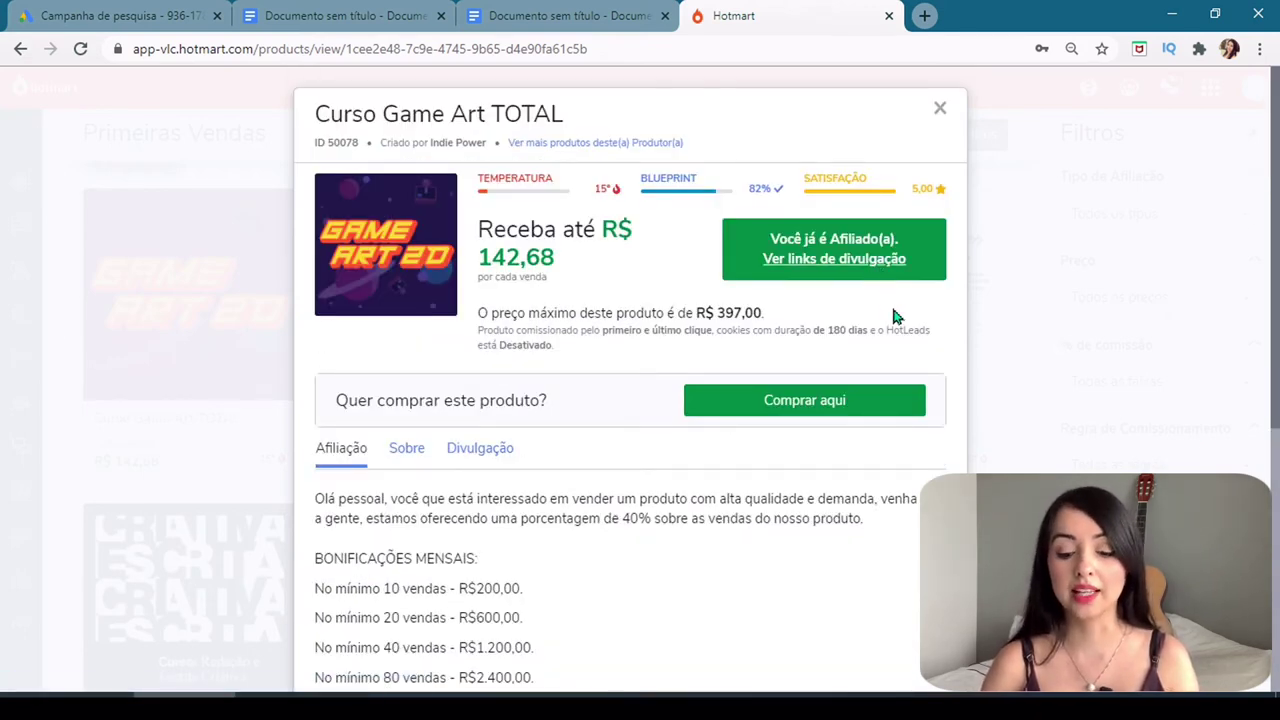
left_click(871, 262)
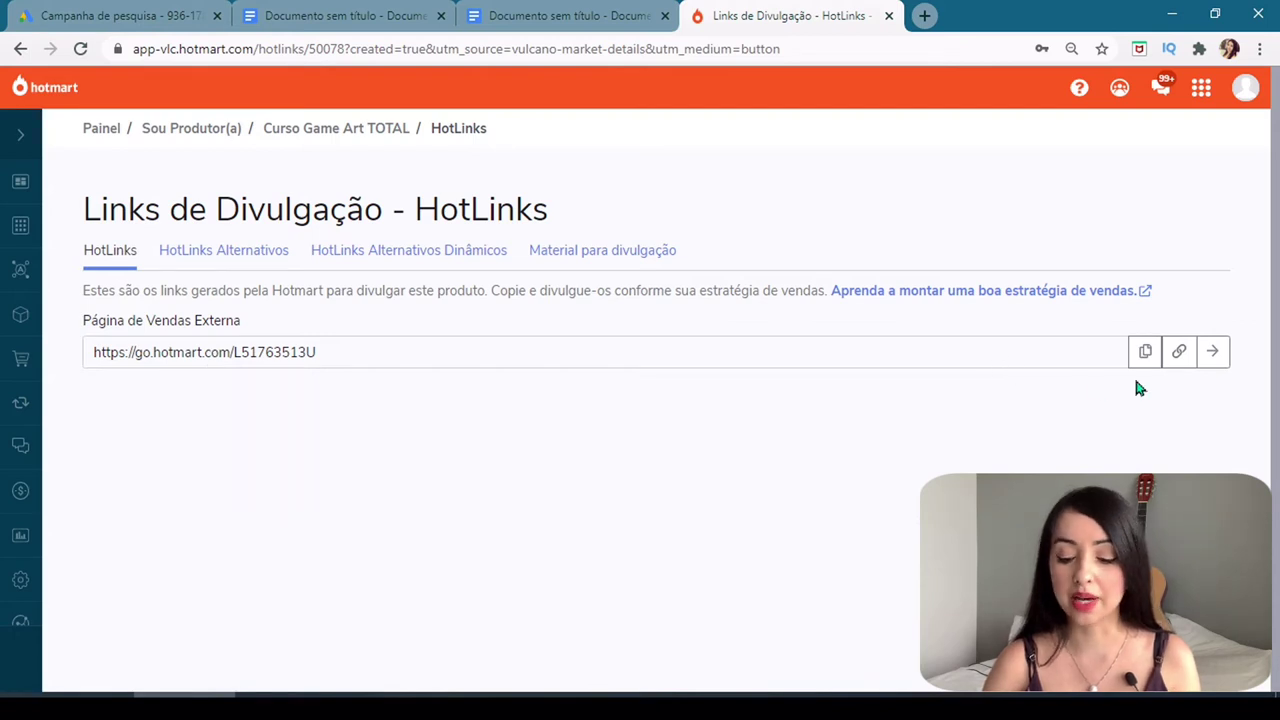
- Examine the external sales page and its address, and check the product's alternative HotLinks
left_click(1213, 353)
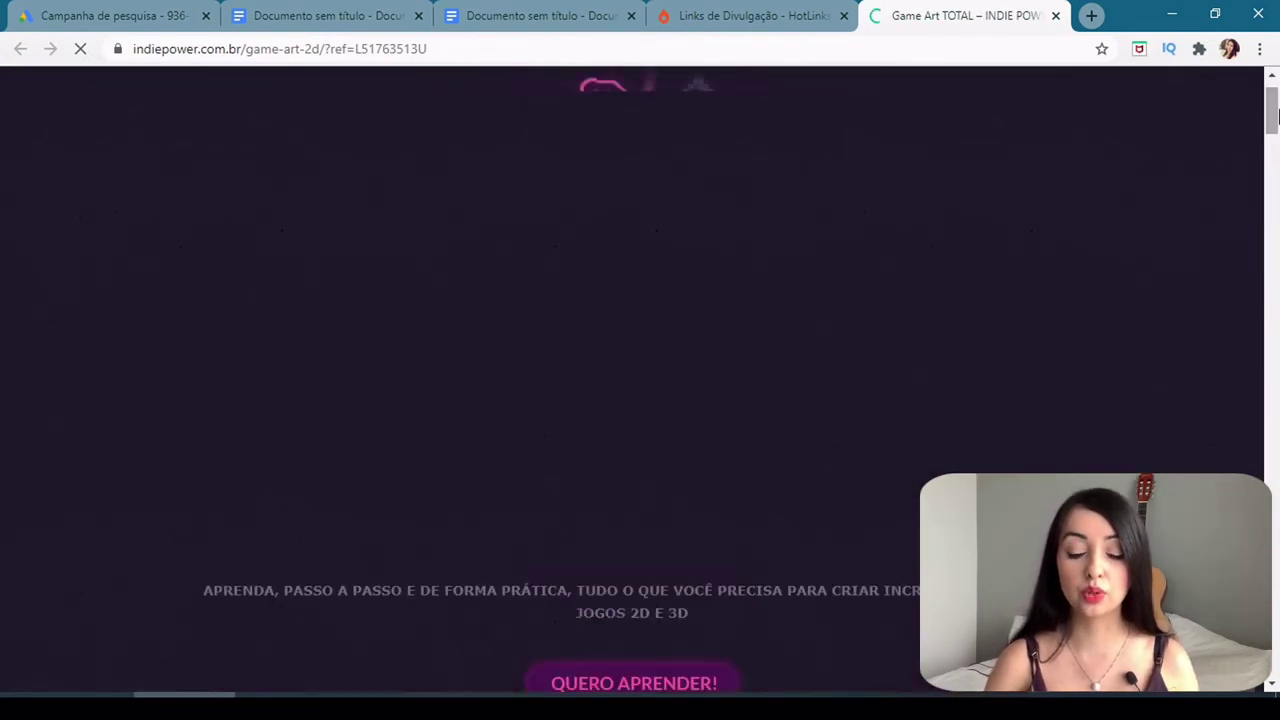
left_click(271, 50)
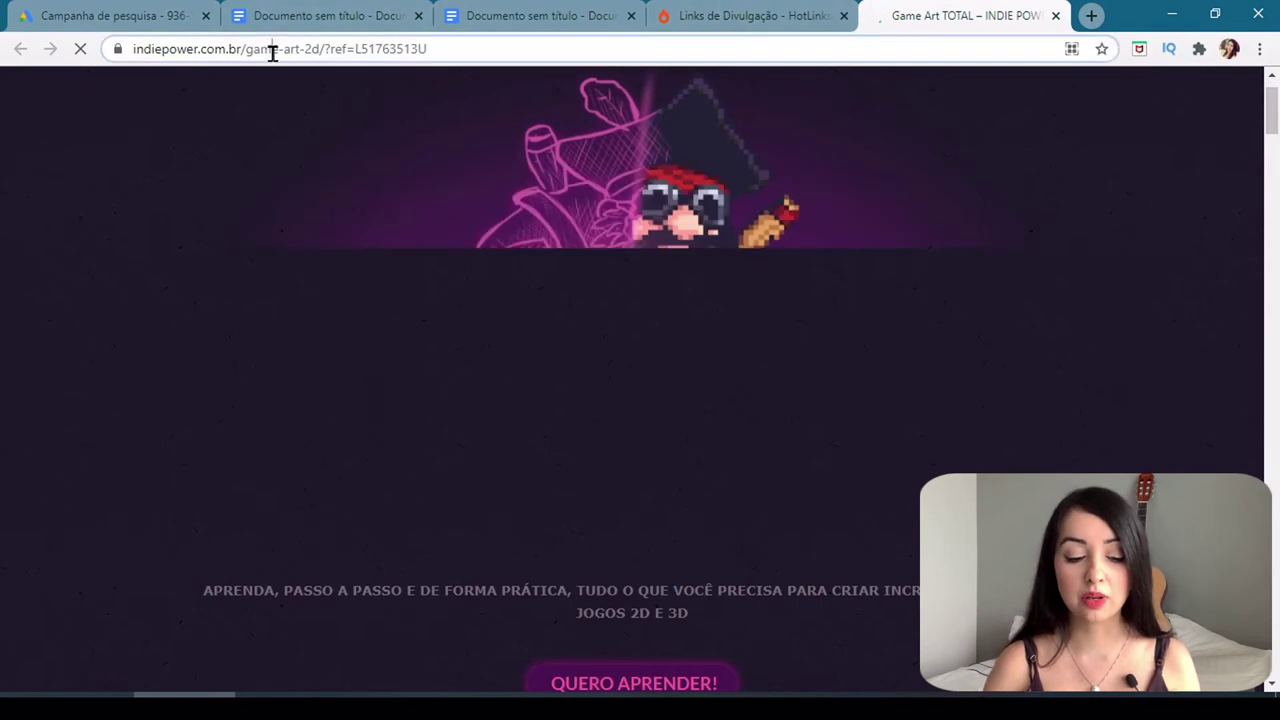
left_click(712, 15)
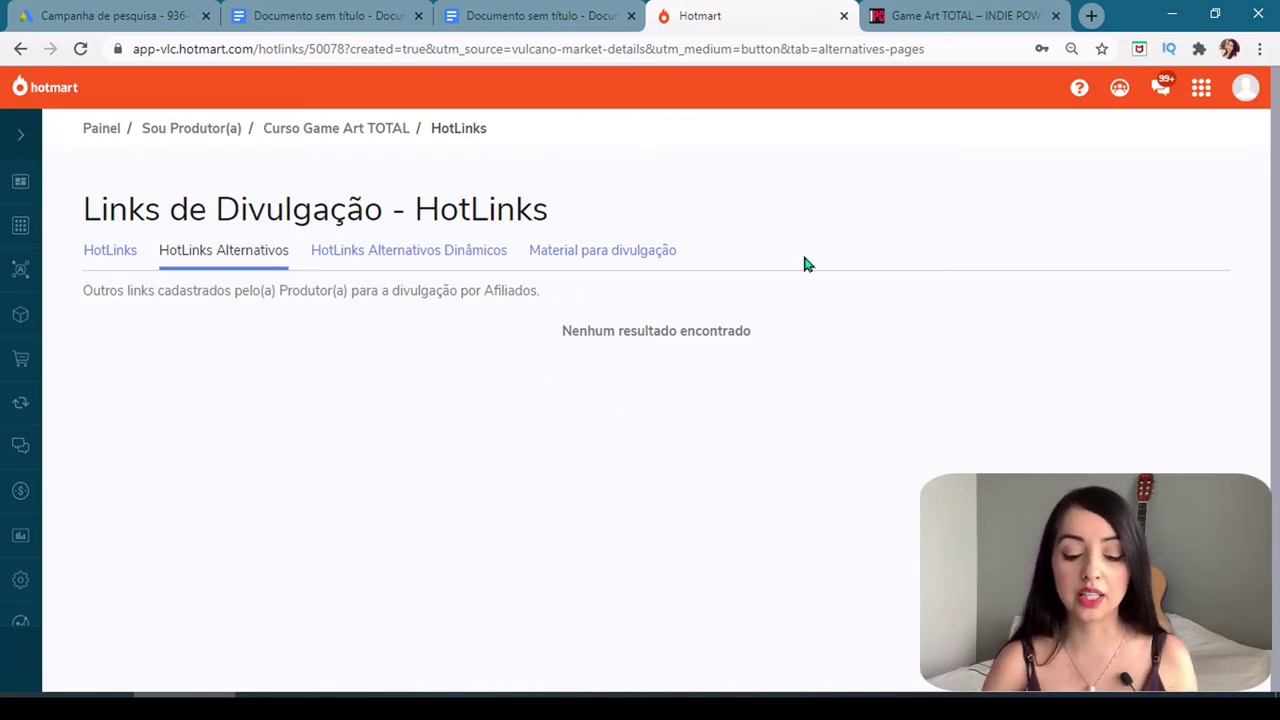
left_click(127, 264)
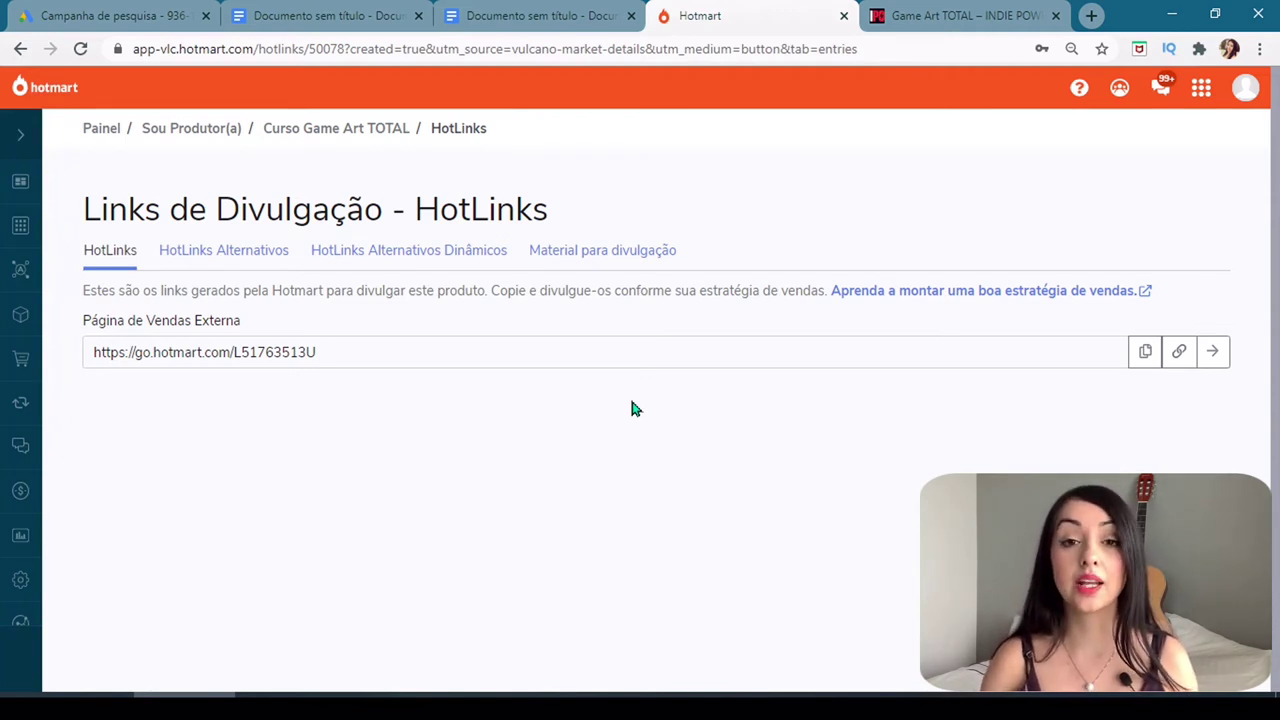
- Switch to the Google Ads campaign draft and review the responsive search ad form's URL, title and description fields
left_click(110, 15)
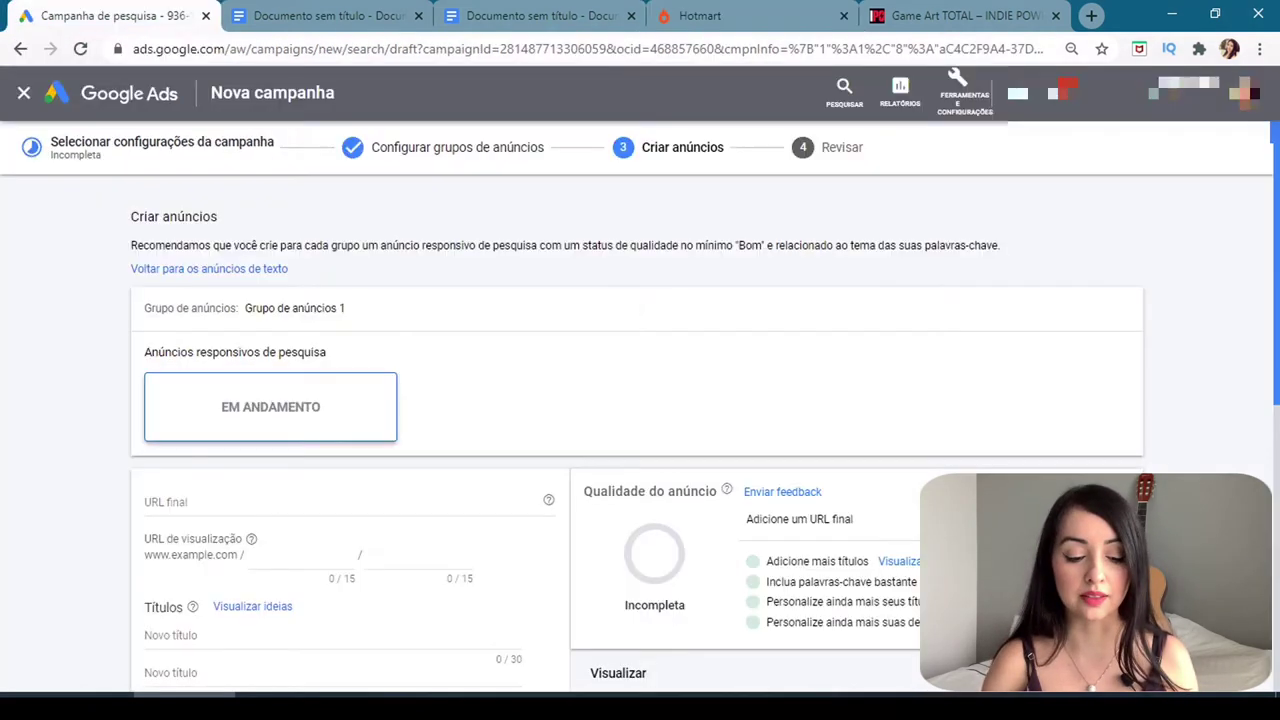
scroll(640, 430, "down", 2)
scroll(640, 430, "up", 2)
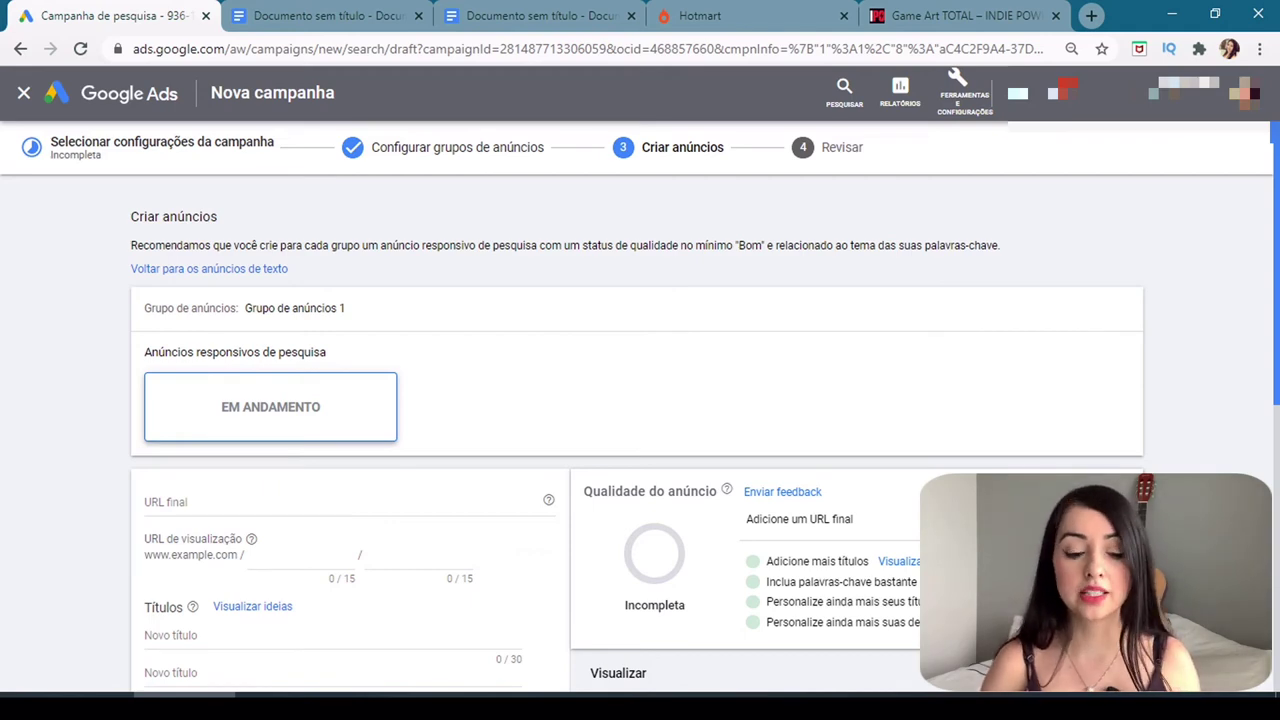
scroll(640, 430, "down", 1)
scroll(640, 430, "up", 1)
scroll(640, 430, "down", 4)
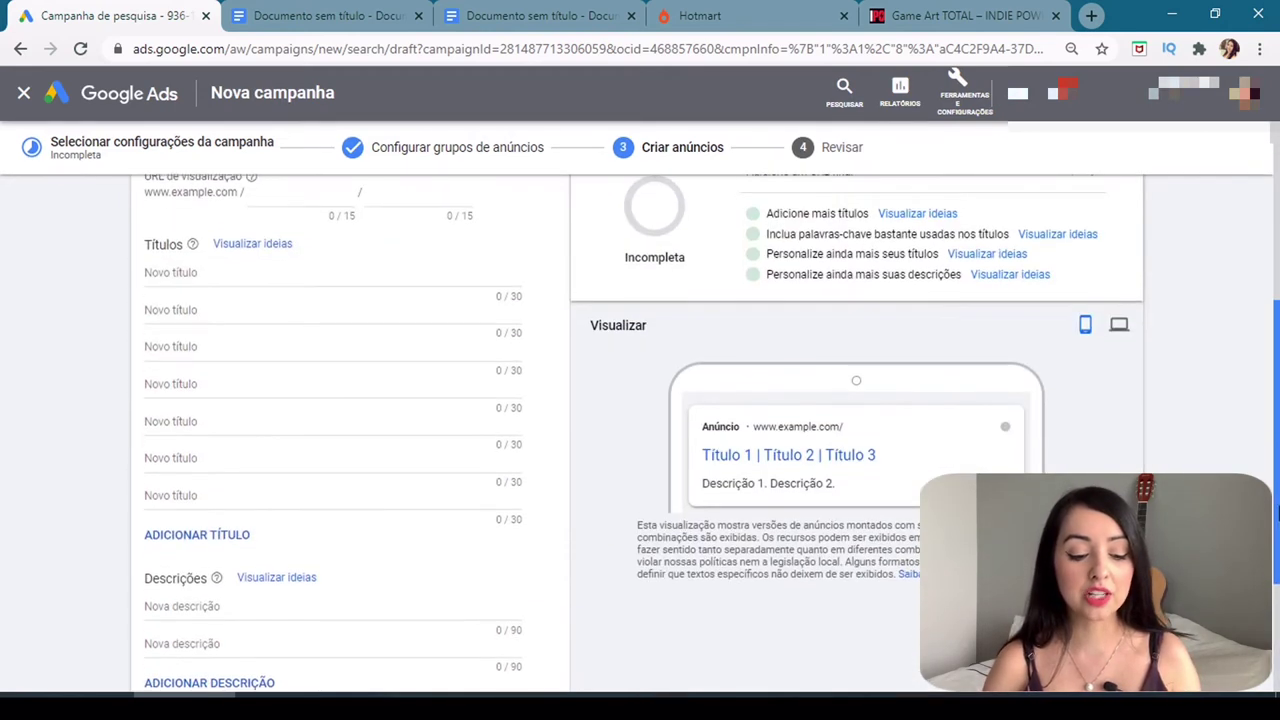
scroll(640, 430, "up", 3)
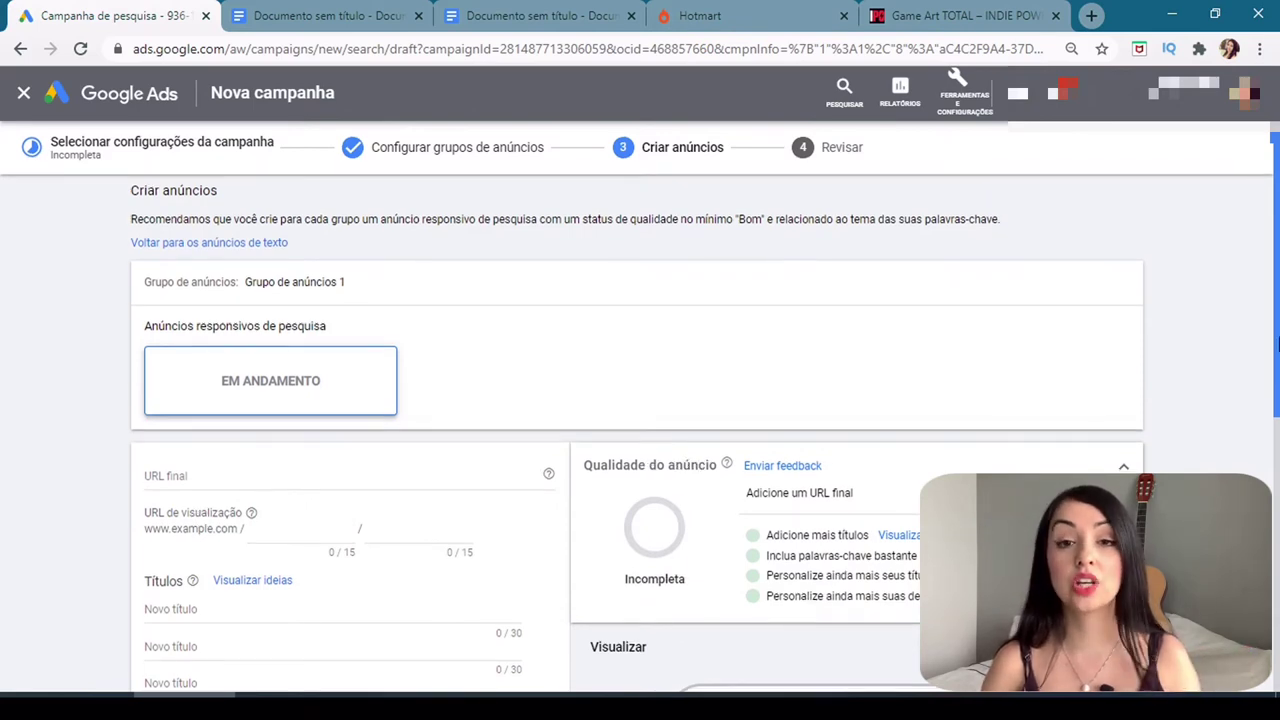
scroll(1275, 343, "down", 1)
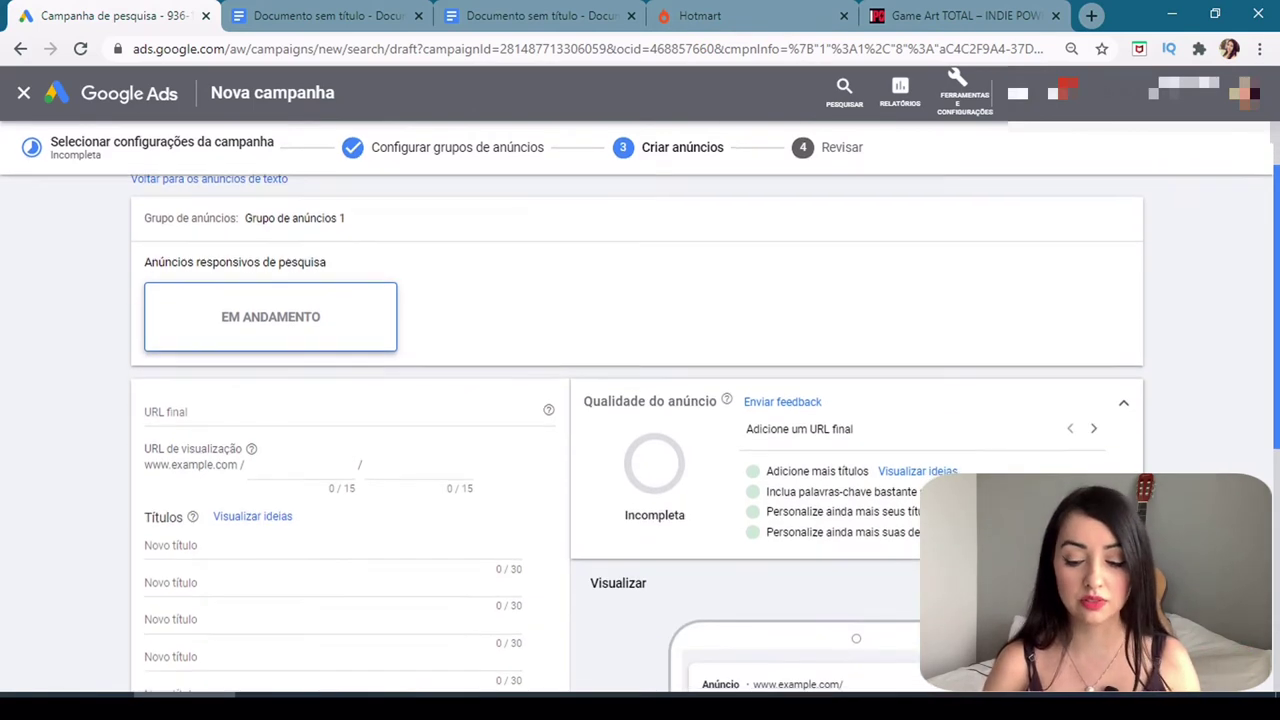
scroll(1275, 343, "up", 1)
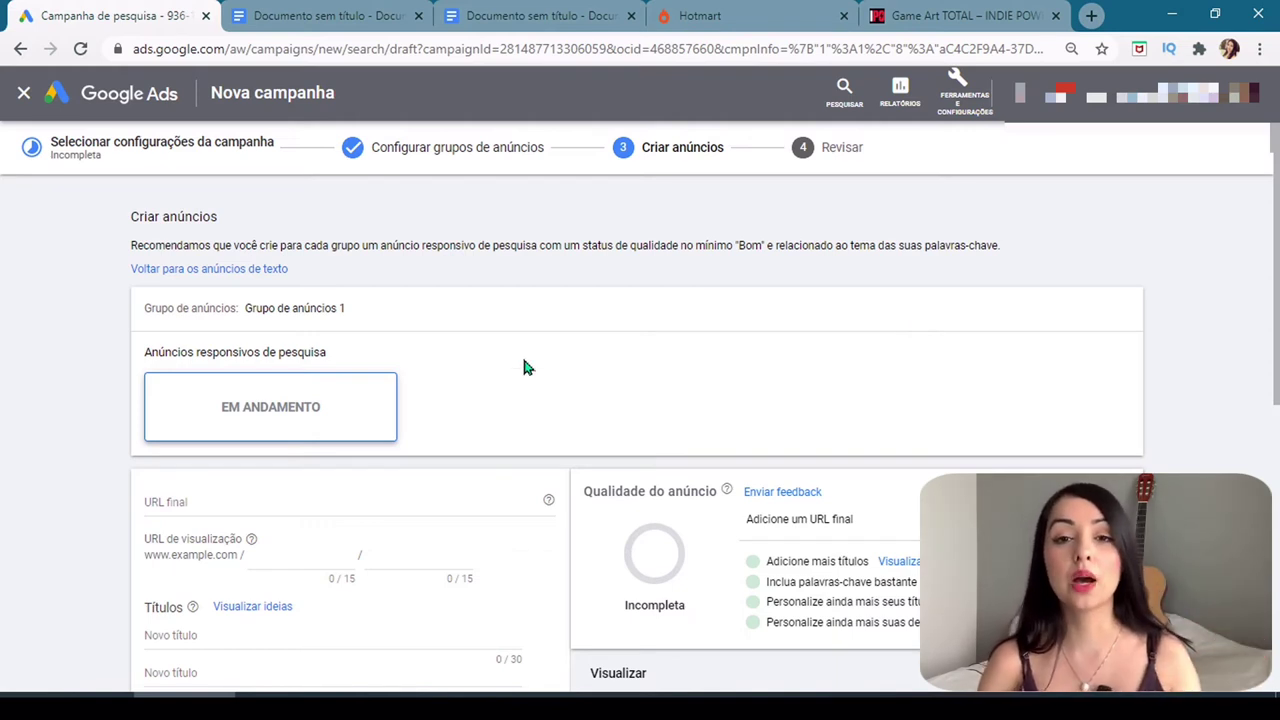
- Change the ad format in Grupo de anúncios 1 from responsive search ads back to text ads
left_click(207, 270)
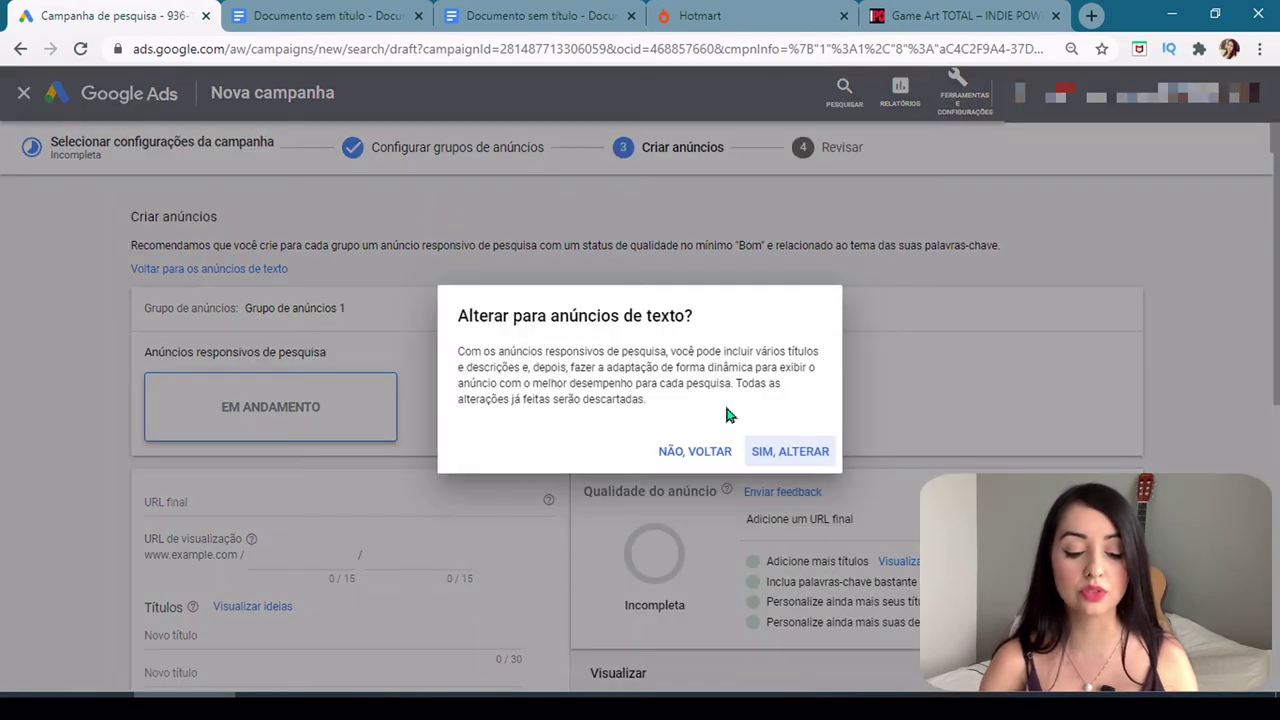
left_click(769, 452)
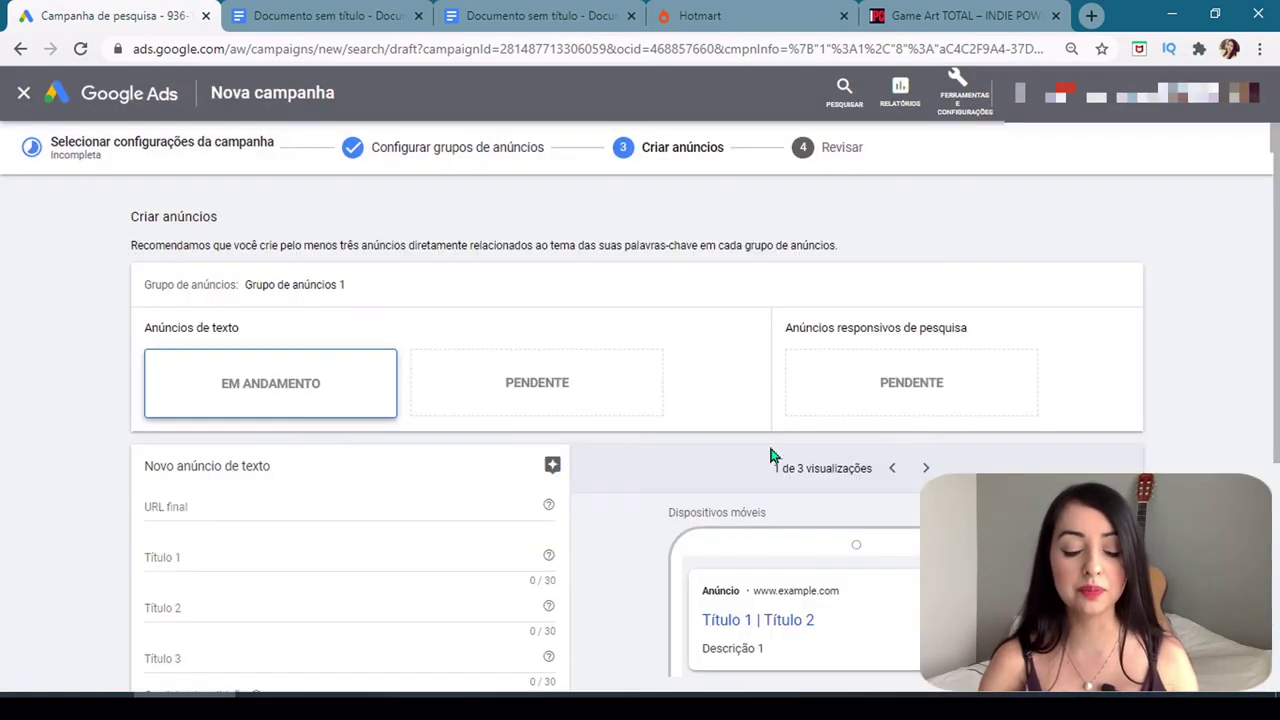
scroll(770, 455, "down", 2)
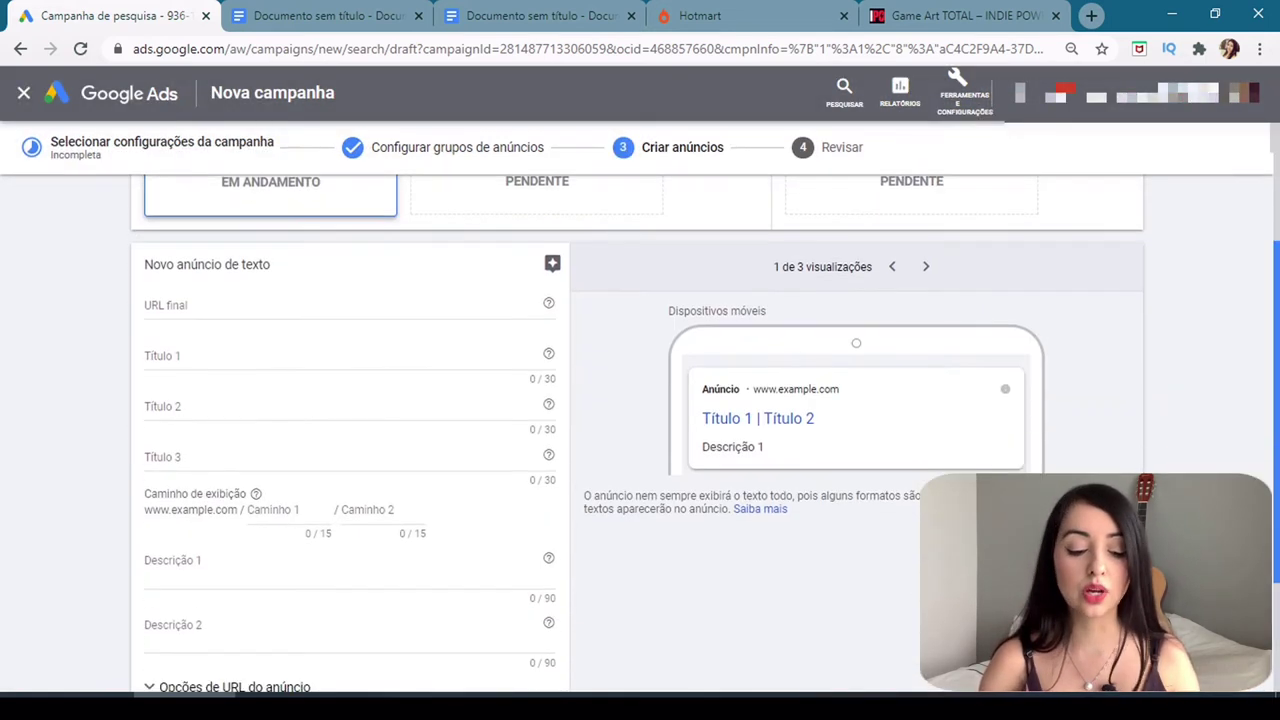
scroll(770, 455, "up", 1)
scroll(241, 322, "down", 1)
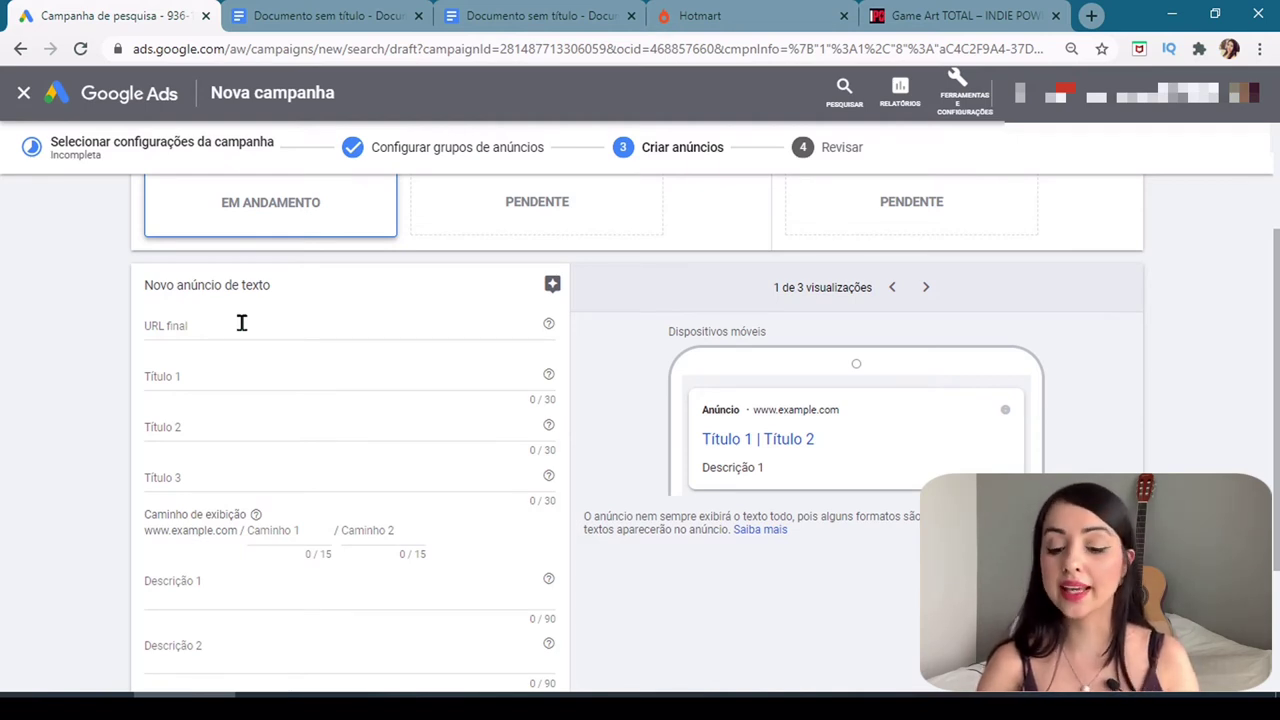
- Open the course's external sales page from its Hotmart HotLinks and copy the full page address with the affiliate reference
left_click(700, 15)
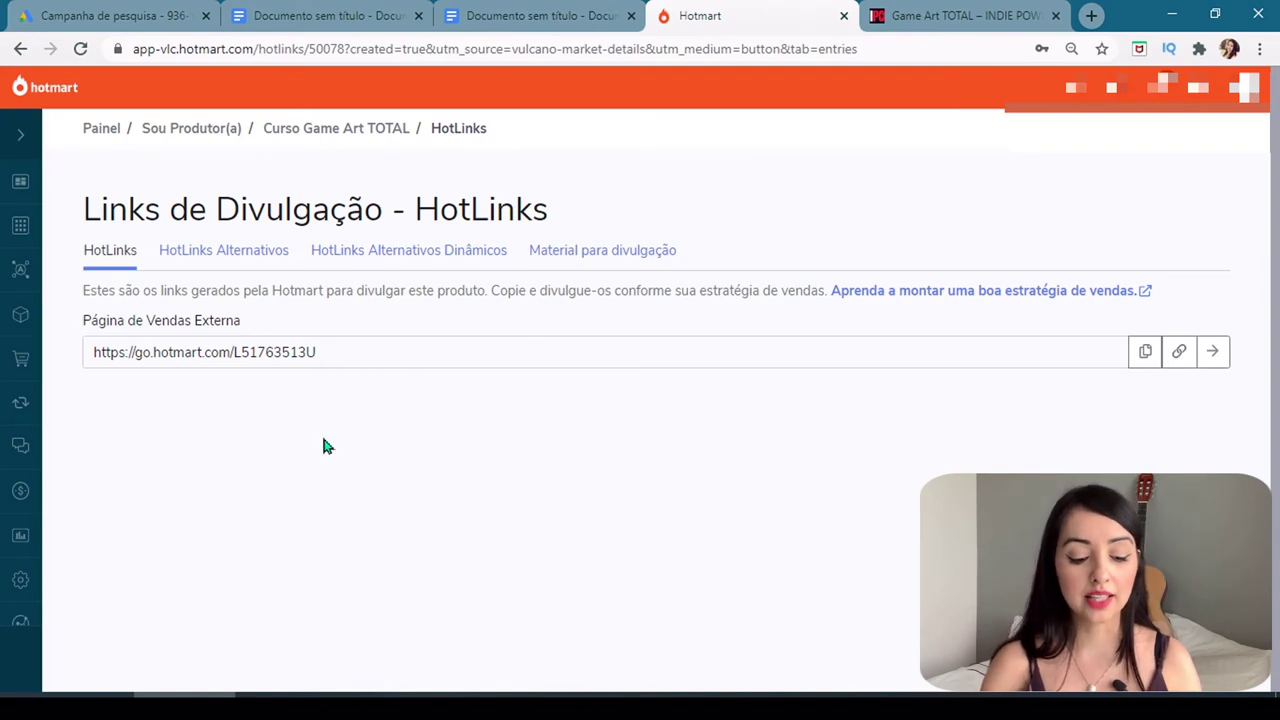
left_click(1213, 360)
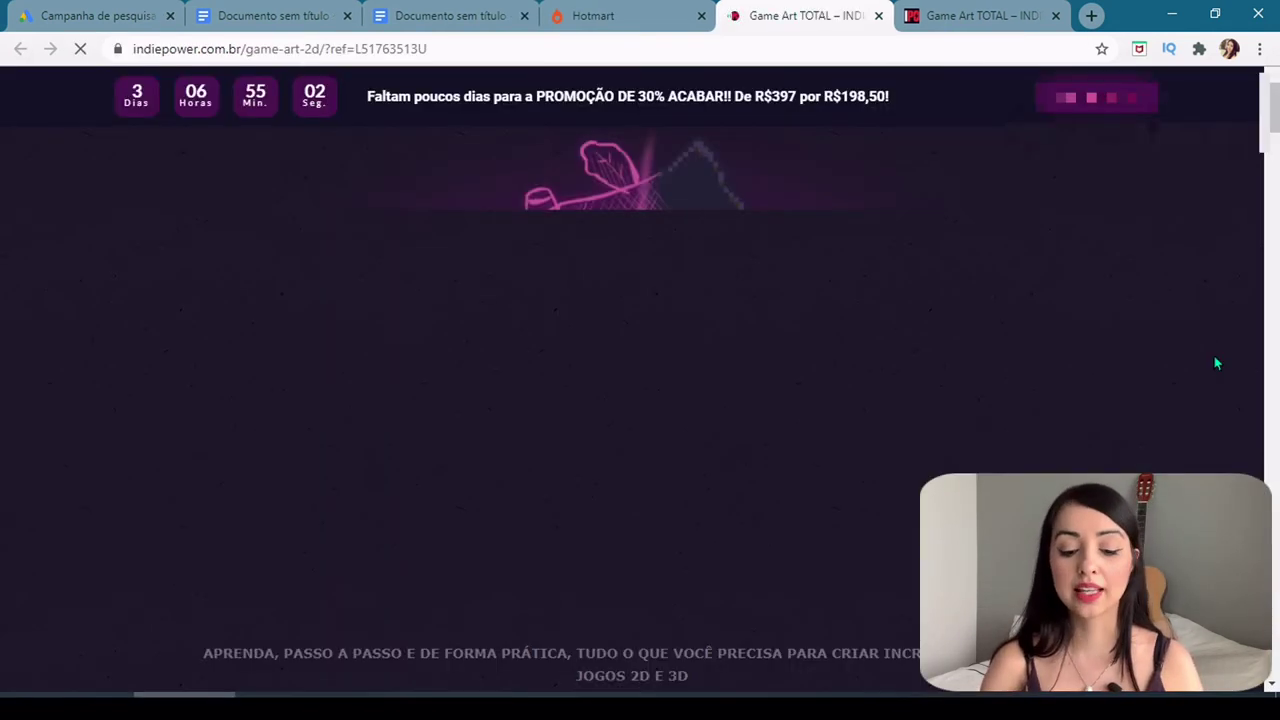
left_click(504, 49)
key("ctrl+c")
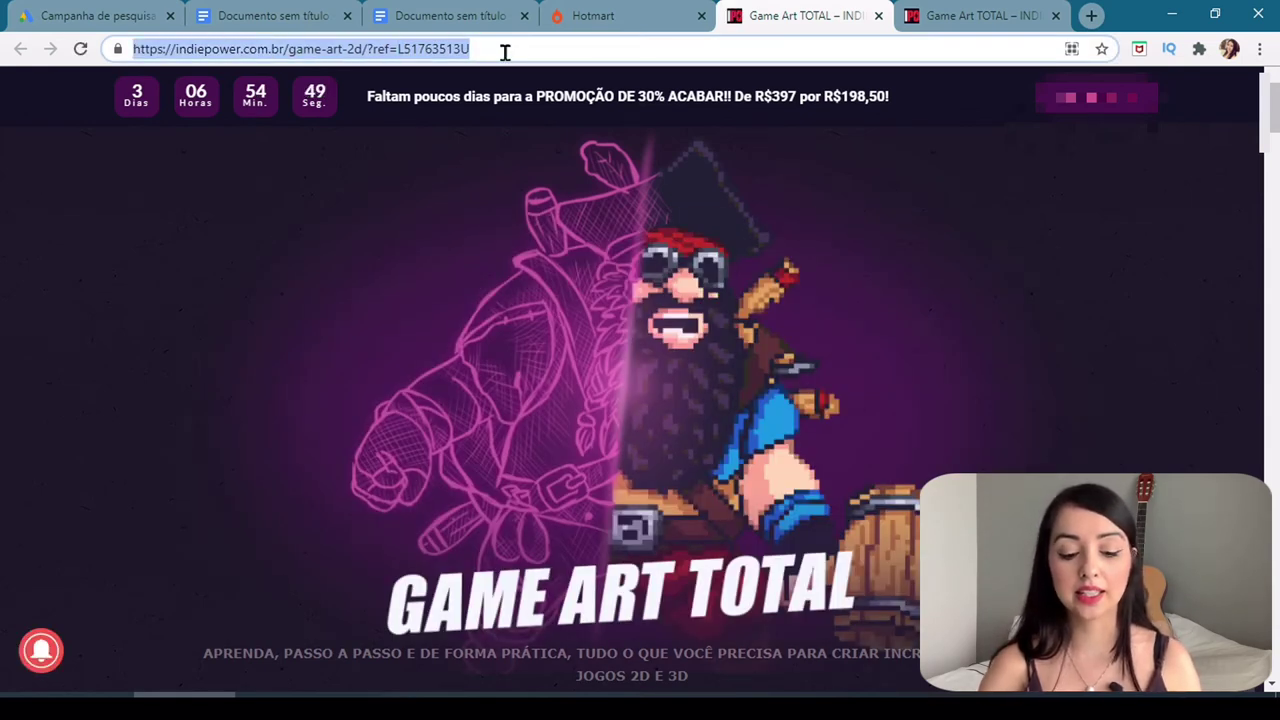
right_click(505, 50)
left_click(556, 156)
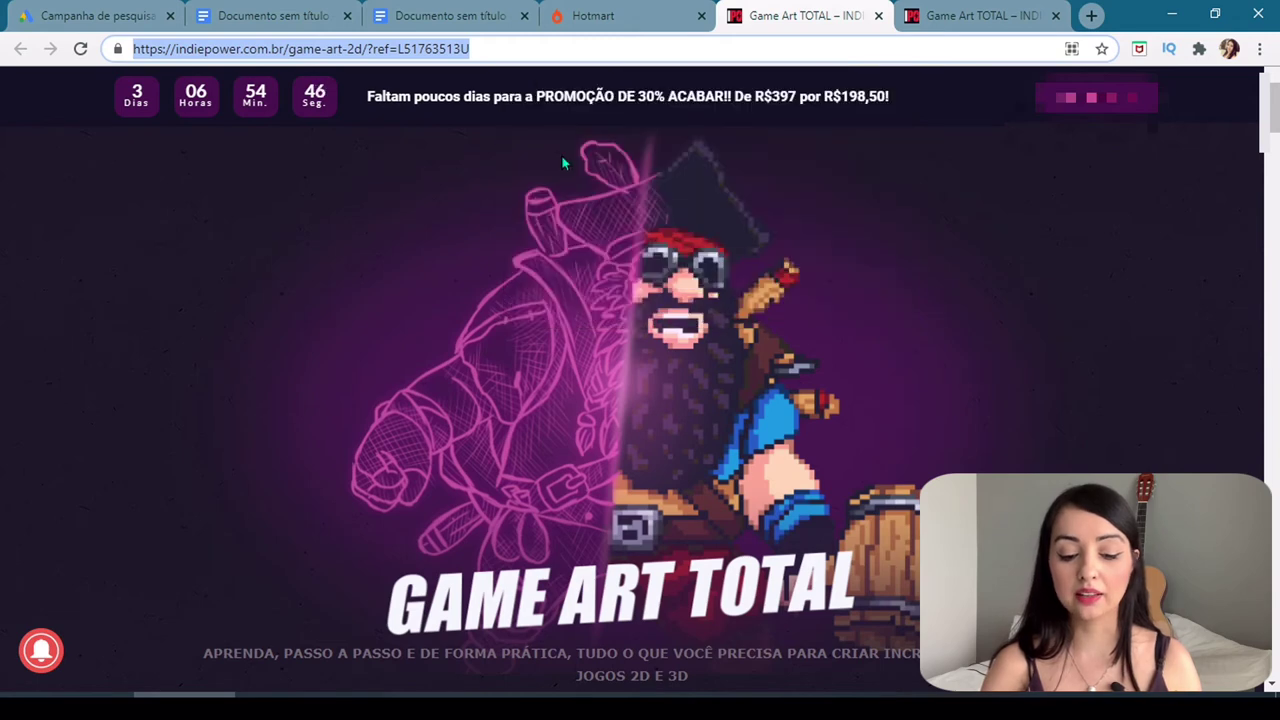
- Return to the Google Ads draft and paste the copied sales page address as the new text ad's final URL
left_click(95, 15)
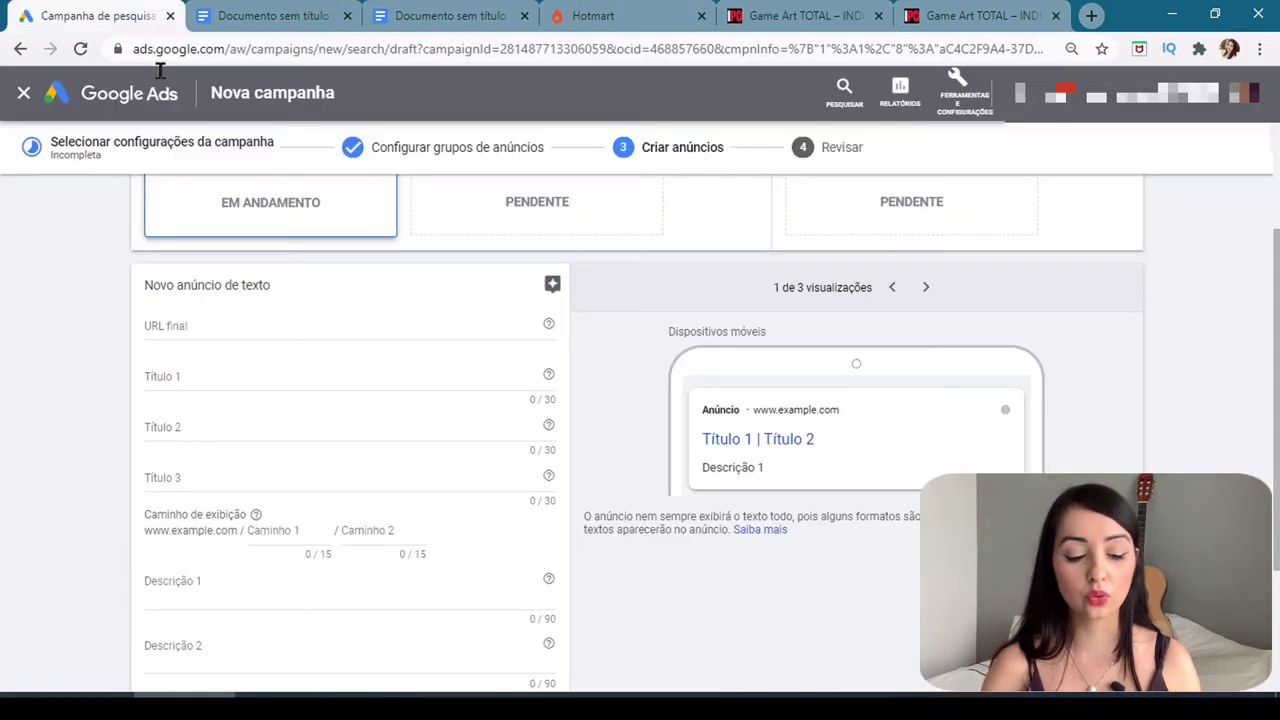
left_click(205, 328)
right_click(205, 328)
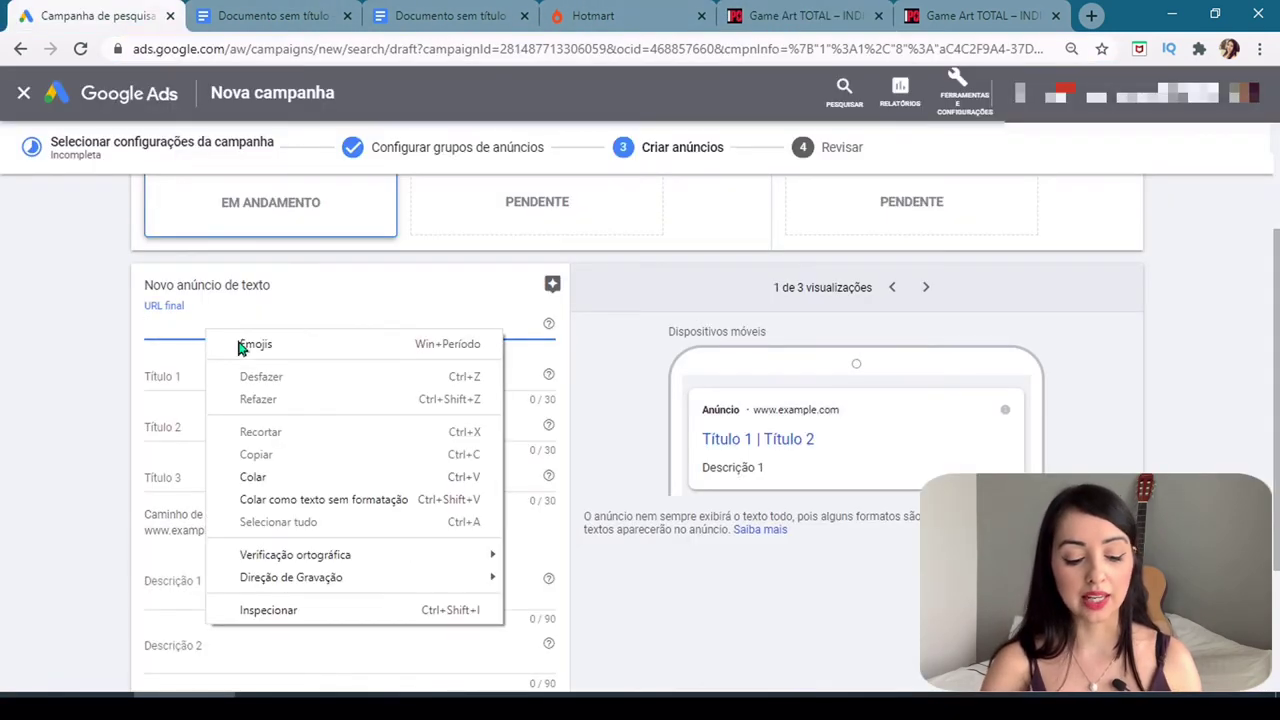
left_click(298, 476)
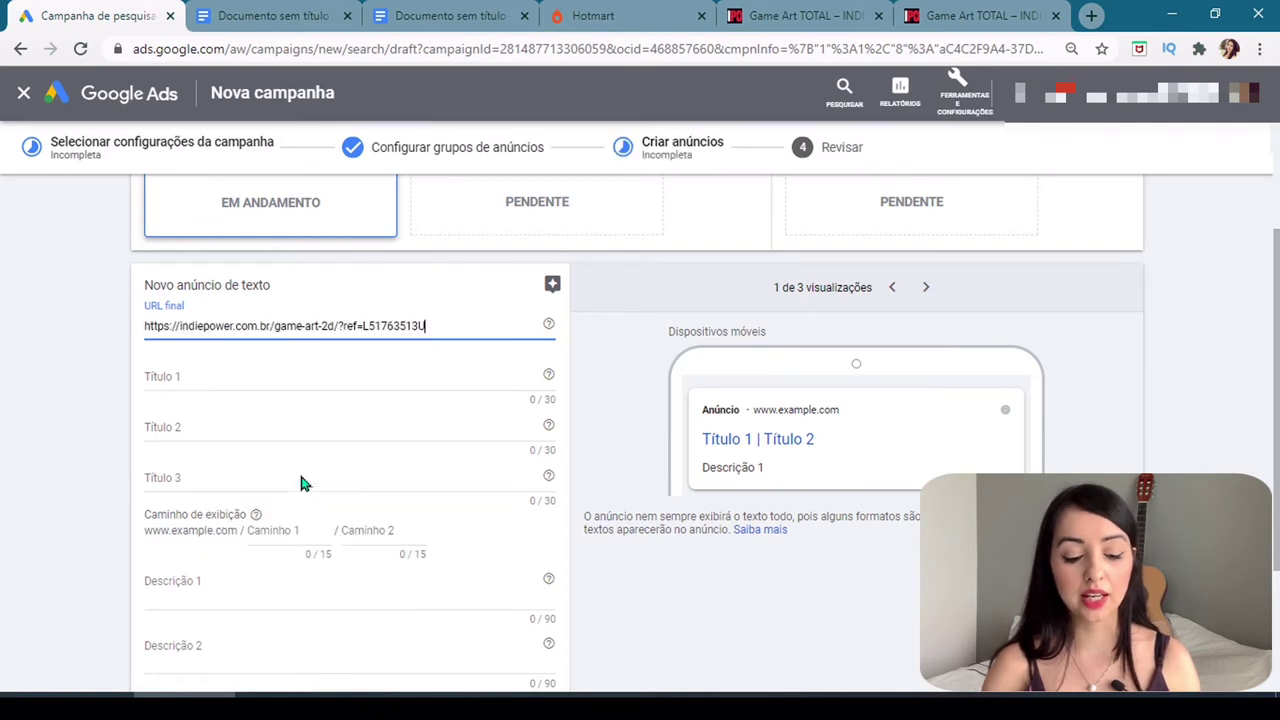
scroll(717, 598, "down", 1)
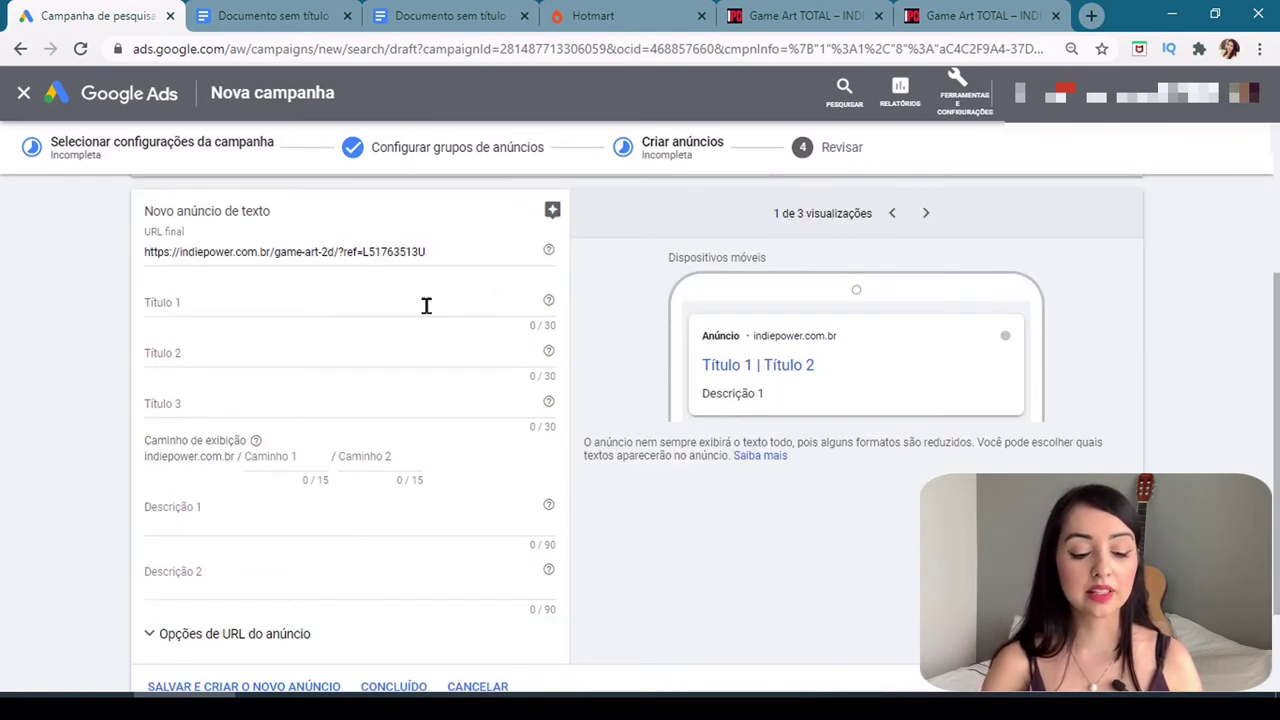
- Examine the new text ad's title, display path and description fields, and skim the Game Art TOTAL sales page for ad wording
left_click(426, 303)
left_click(425, 339)
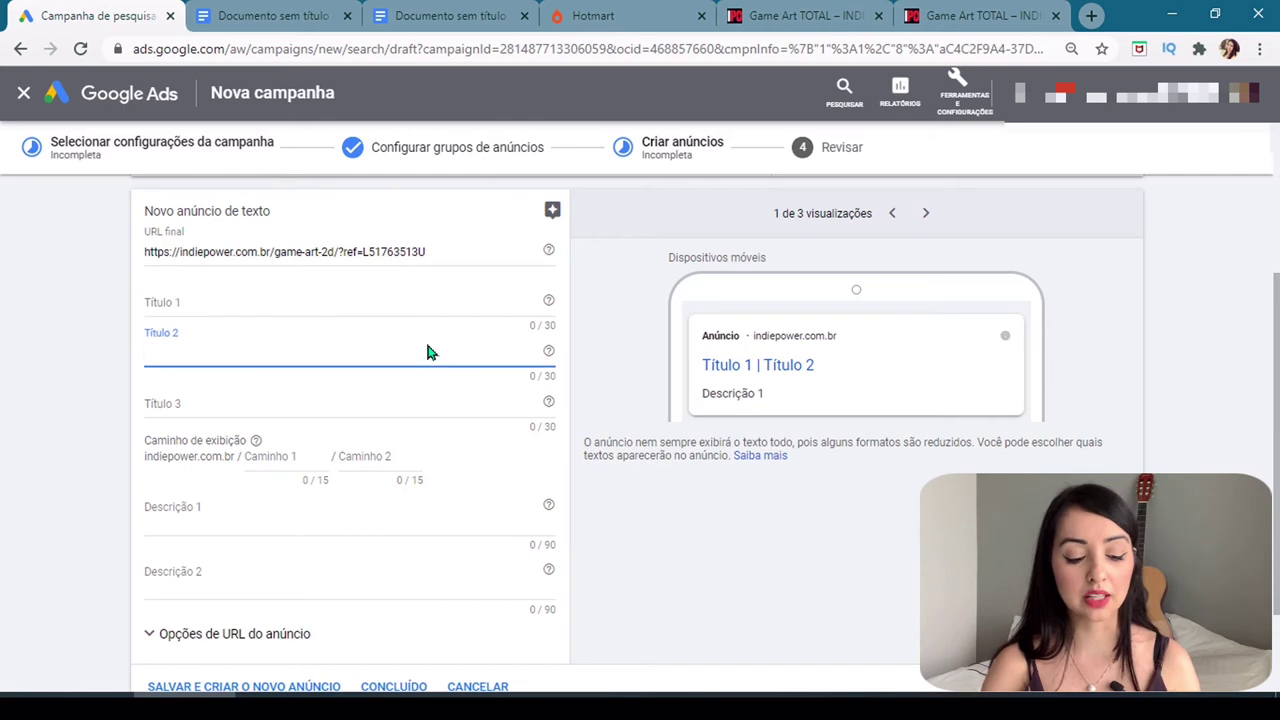
left_click(422, 395)
scroll(430, 451, "down", 1)
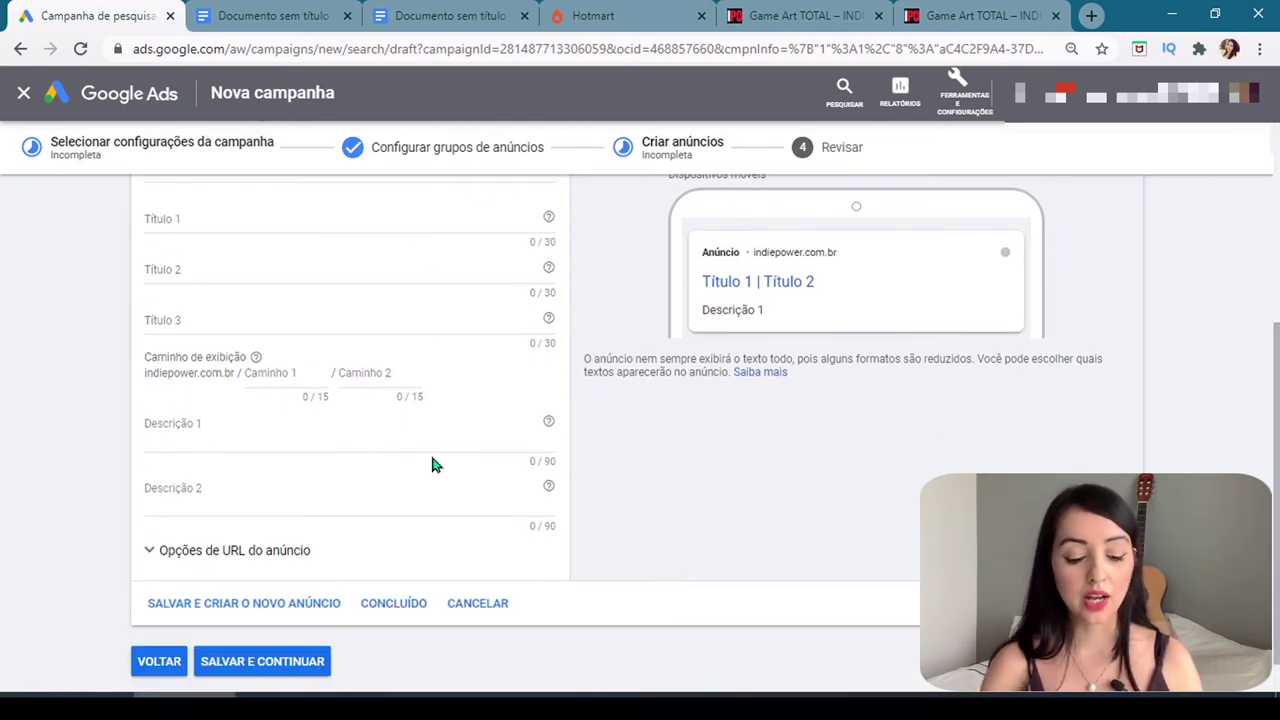
left_click(427, 440)
left_click(429, 495)
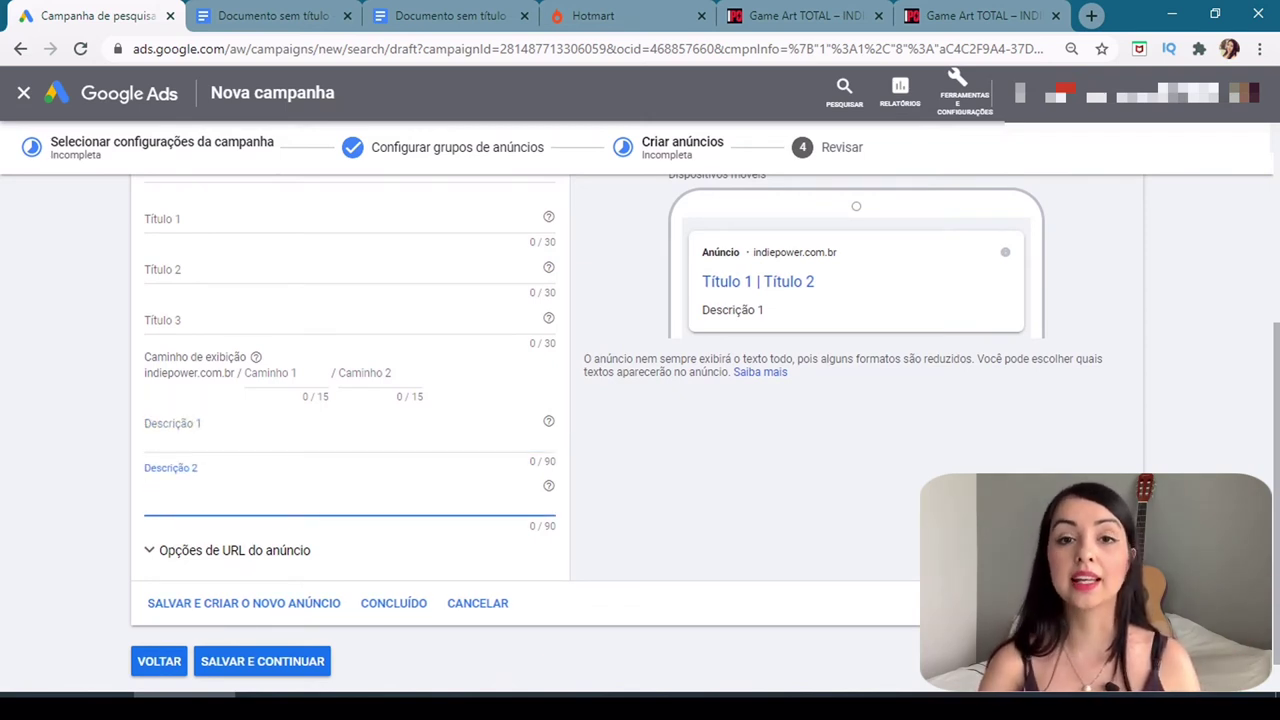
scroll(228, 318, "up", 1)
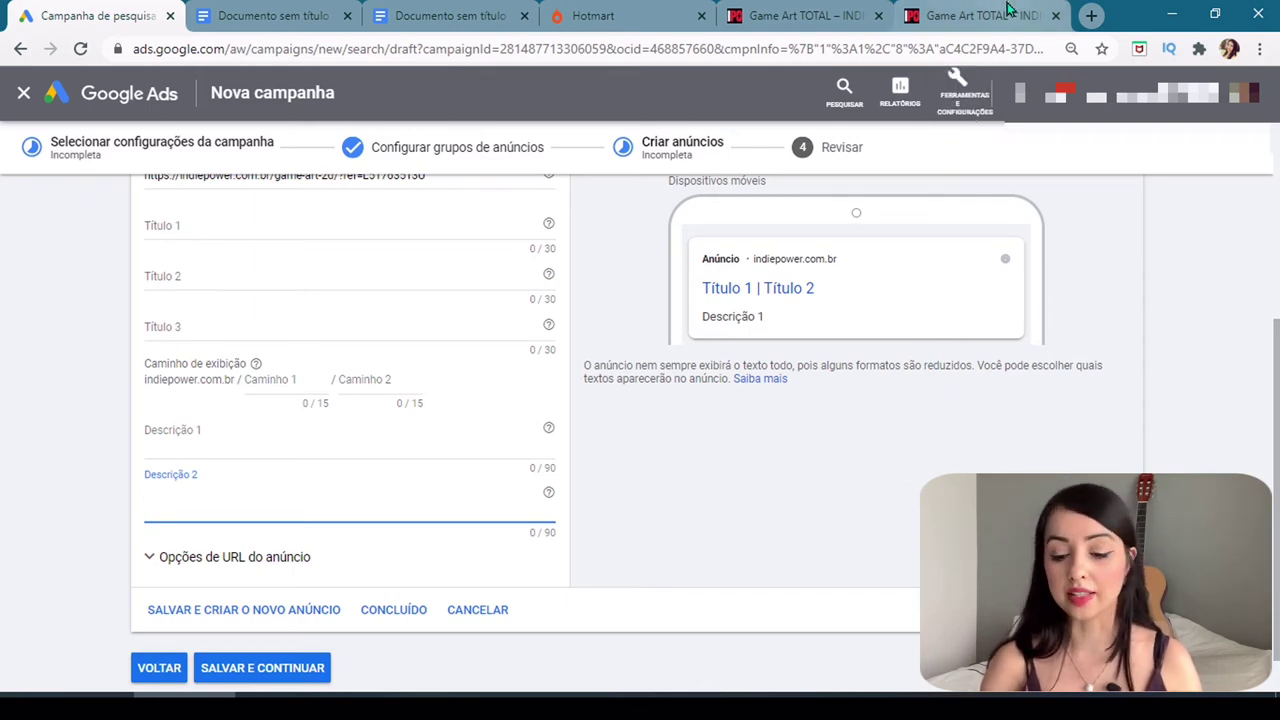
left_click(965, 16)
scroll(640, 400, "down", 15)
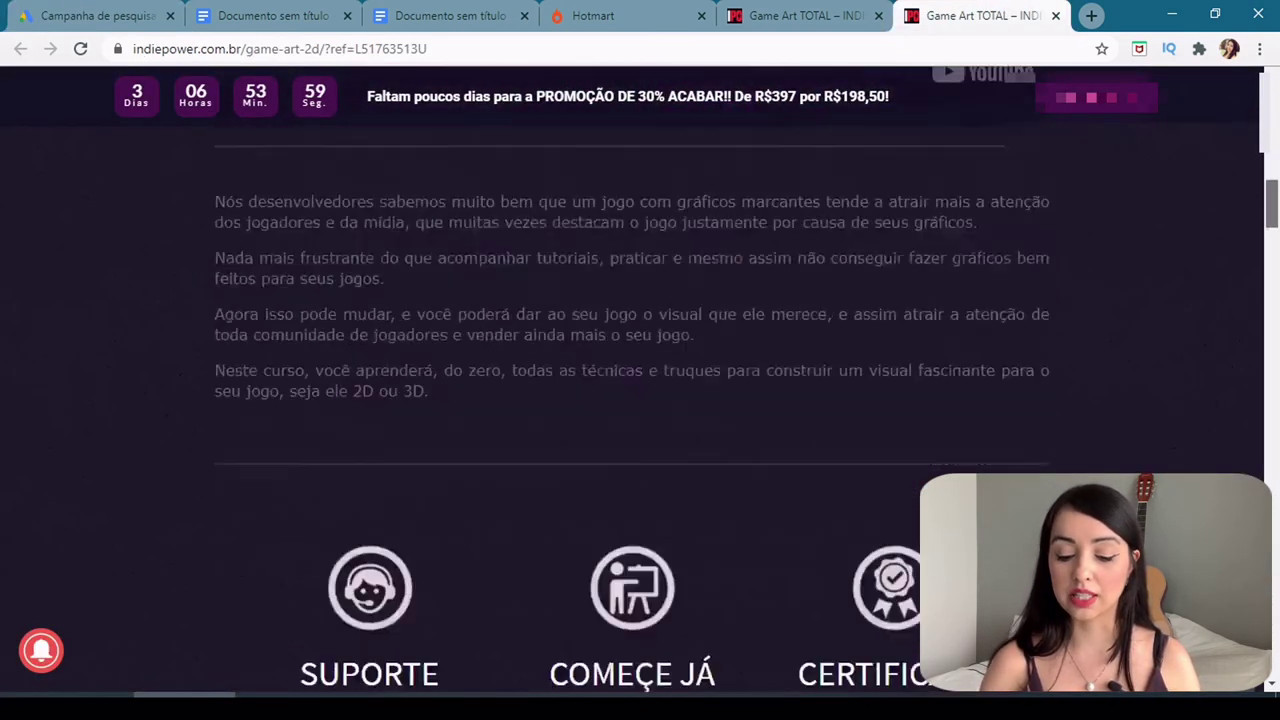
scroll(640, 400, "up", 15)
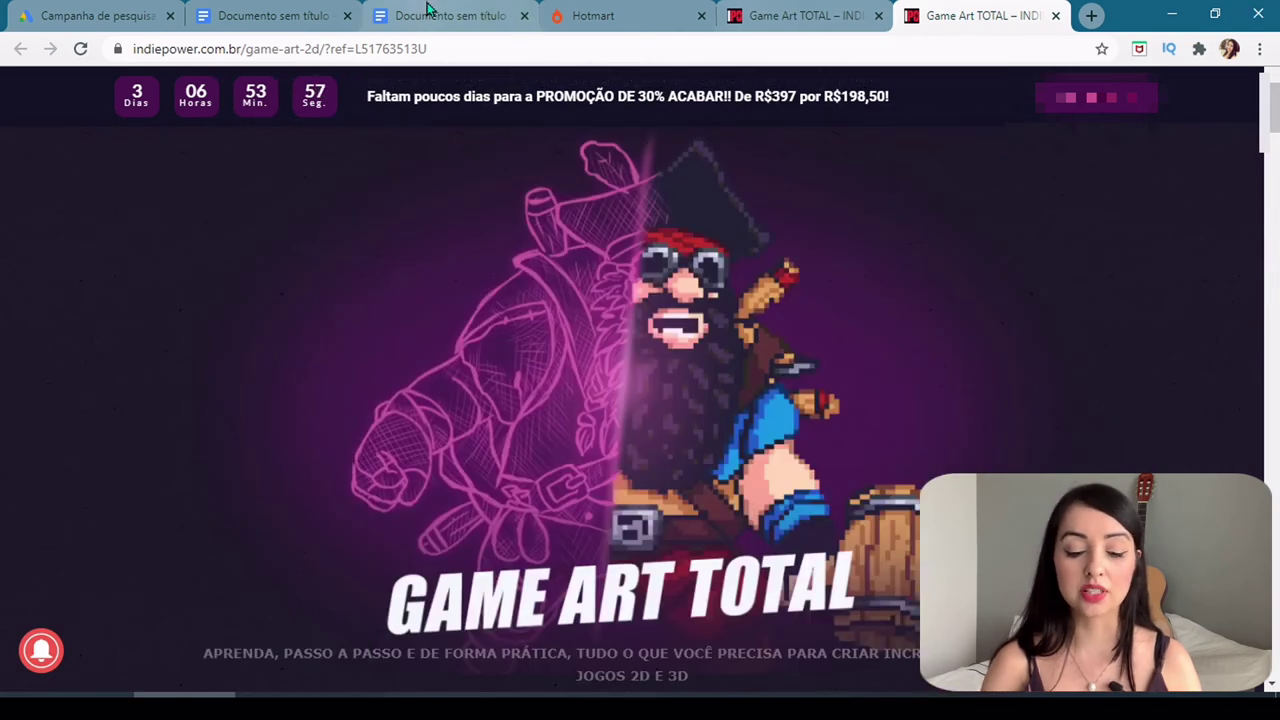
- Return to the Google Ads draft and set title 1 to "Curso Game Art Total" and title 2 to "Inscreva-Se Agora"
left_click(98, 16)
scroll(274, 423, "up", 2)
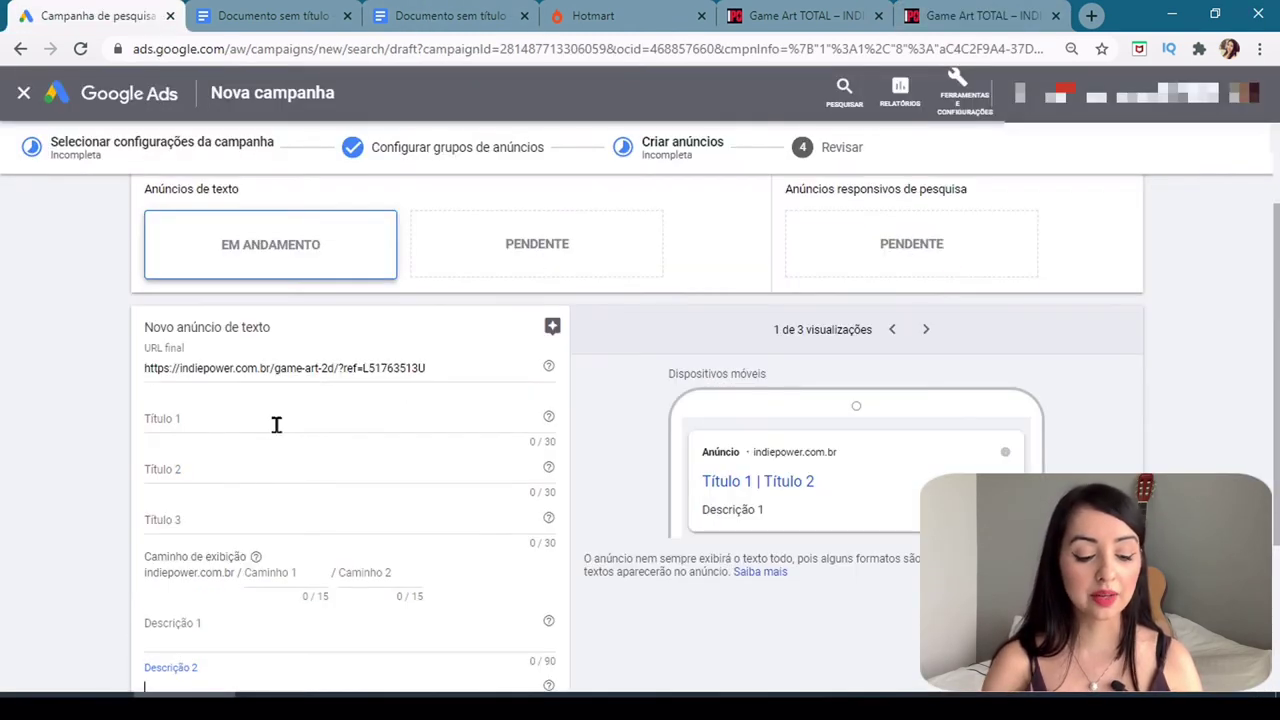
left_click(274, 423)
type("Curso Game Art Total")
key("Tab")
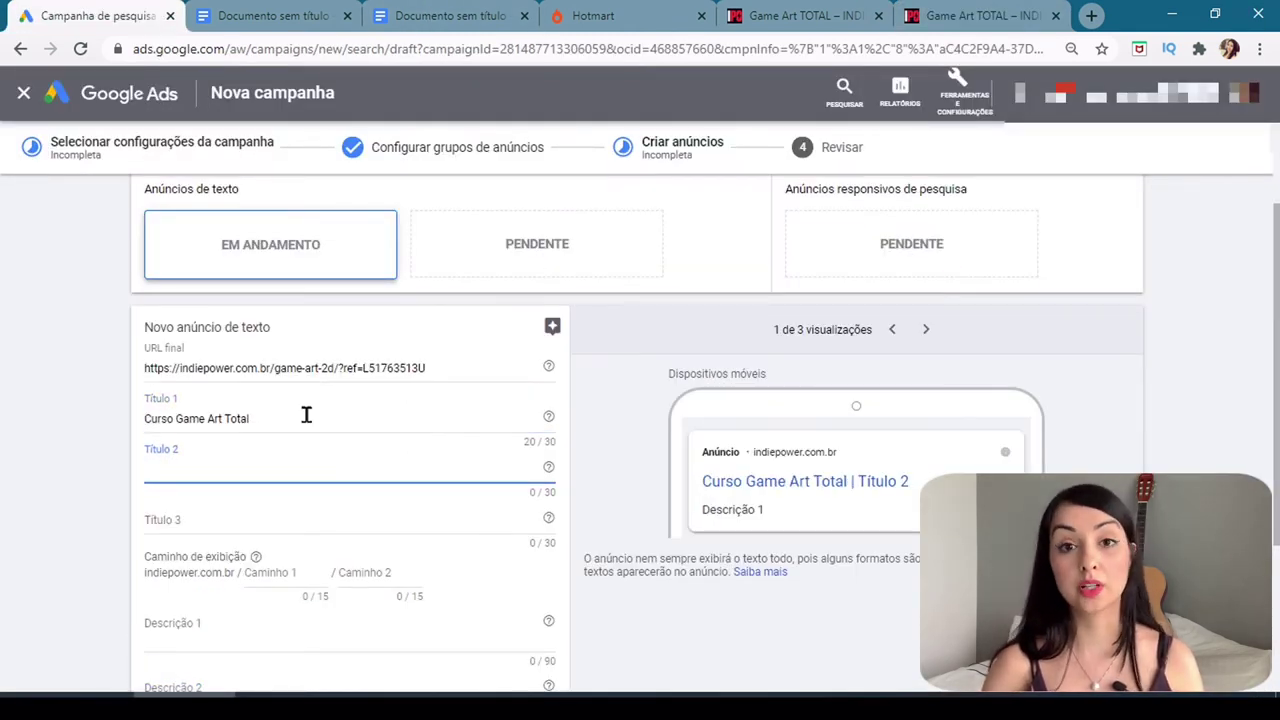
type("Inscreva-Se Agora")
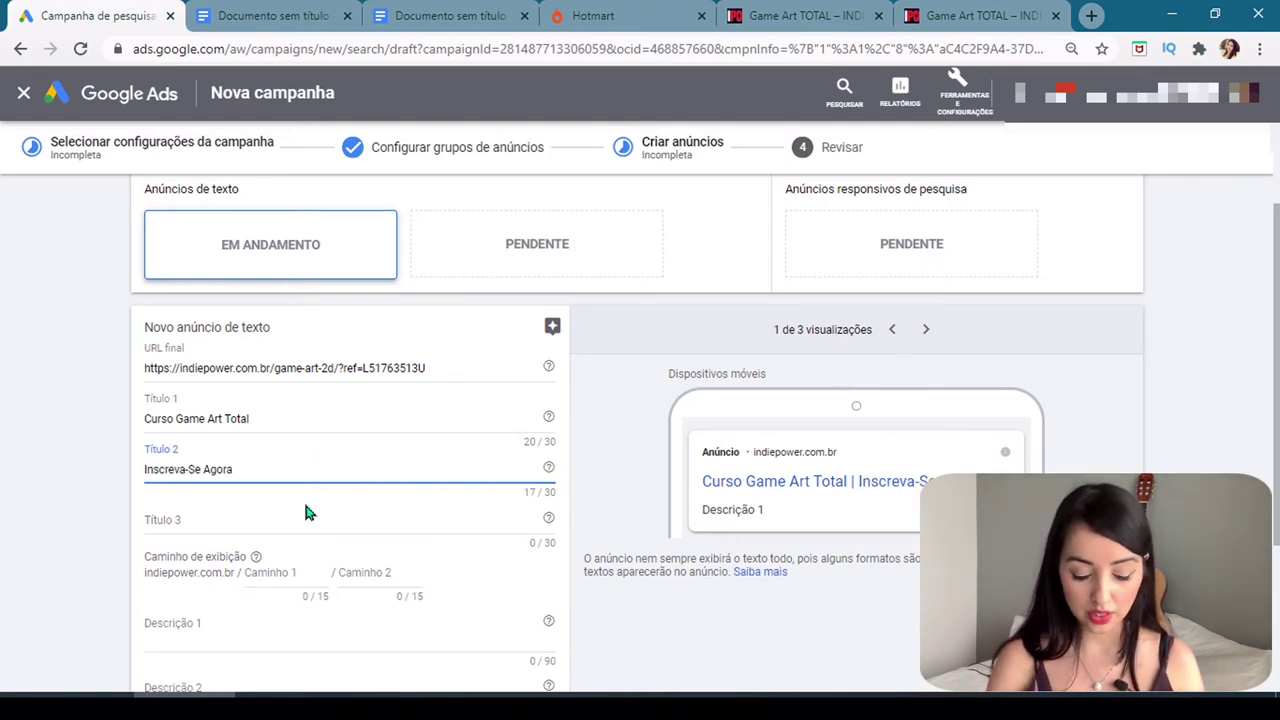
- Set title 3 of the text ad to "Hoje por Apenas 12x 48,00"
left_click(262, 519)
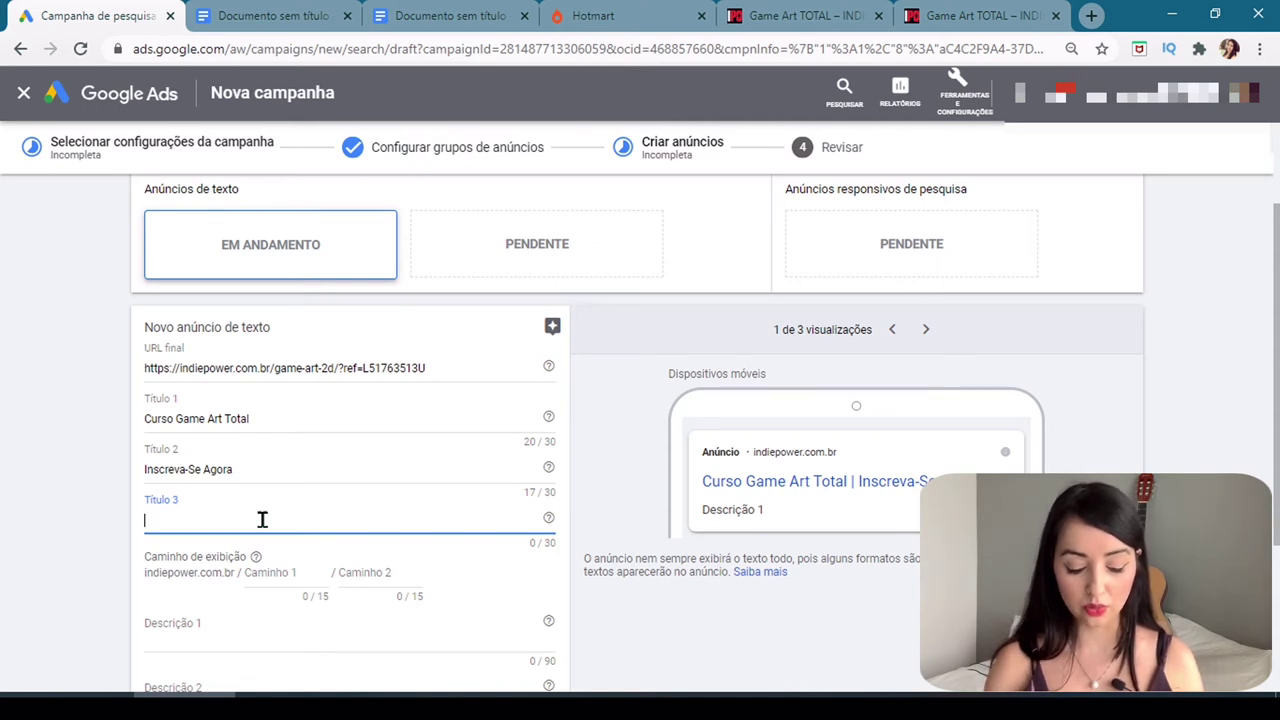
type("Hoje po")
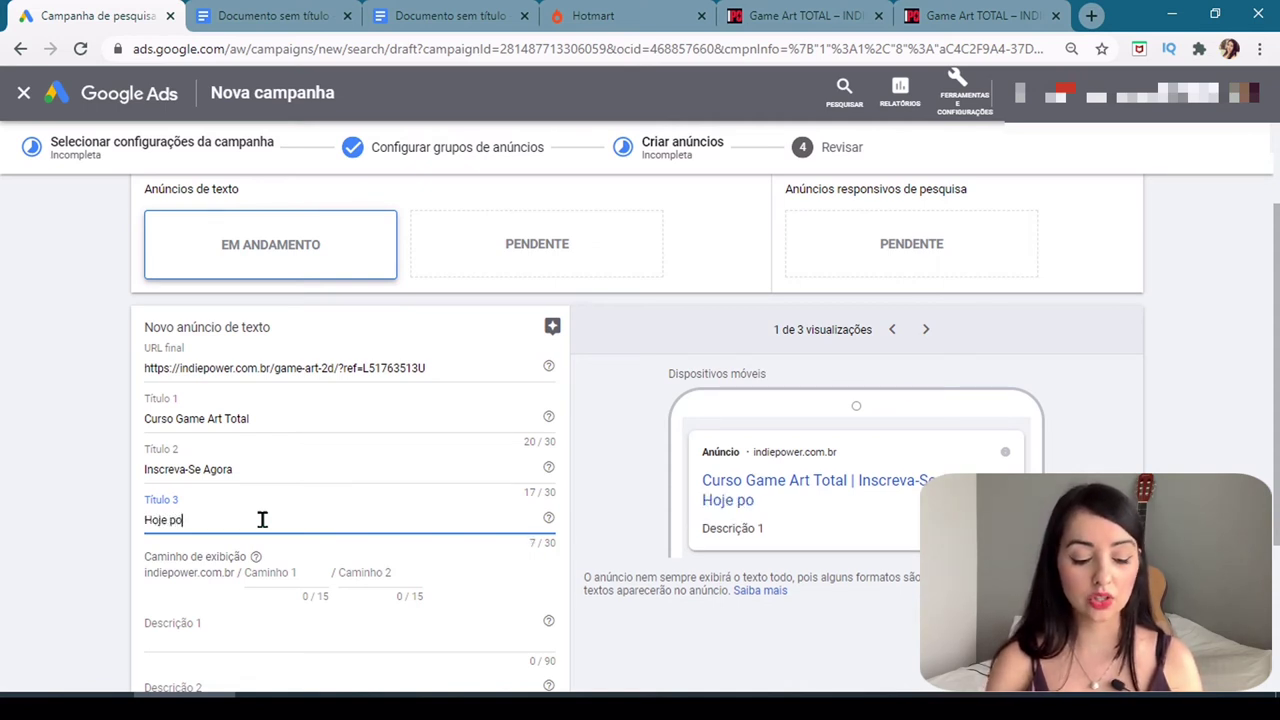
type("r Apenas 12x 4")
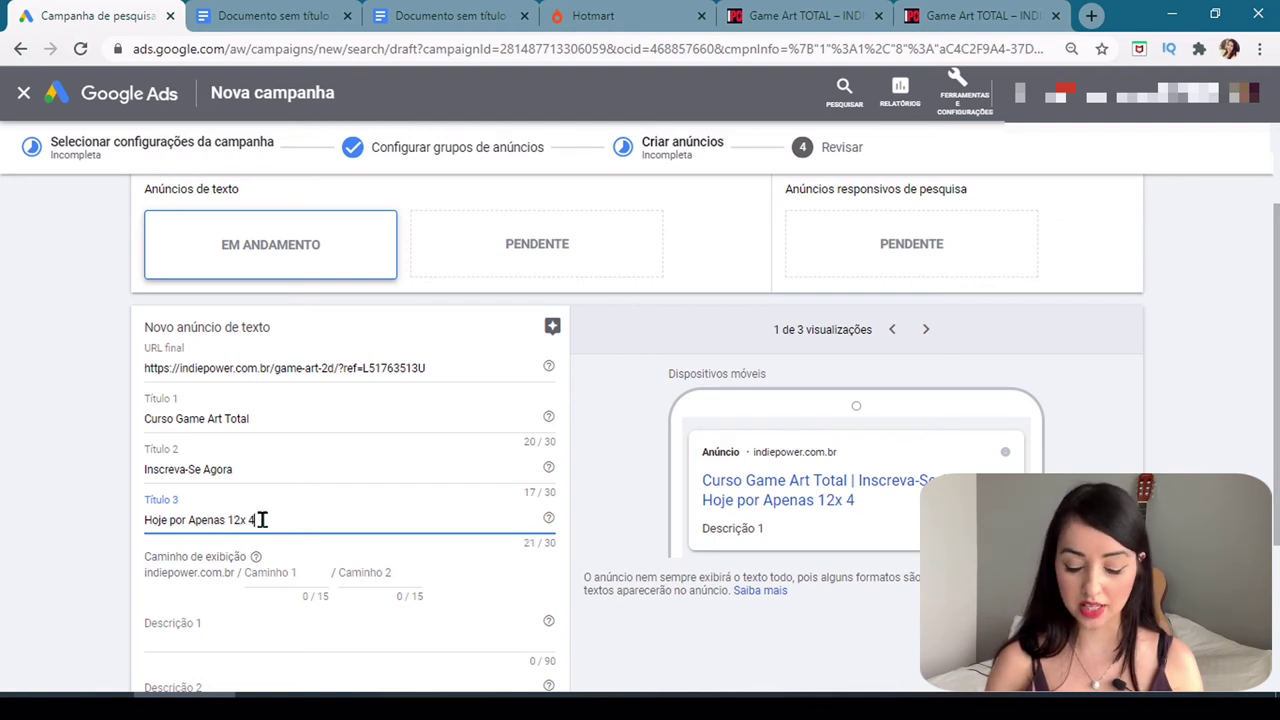
type("8,00")
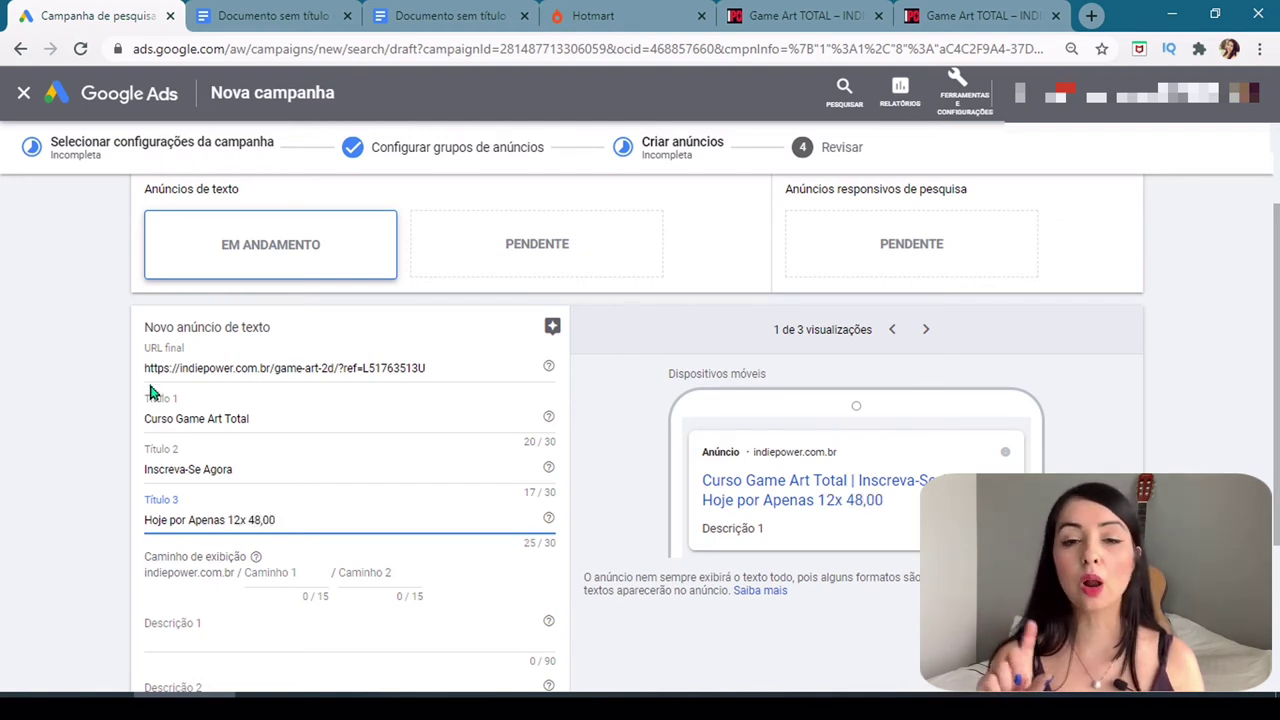
left_click(57, 471)
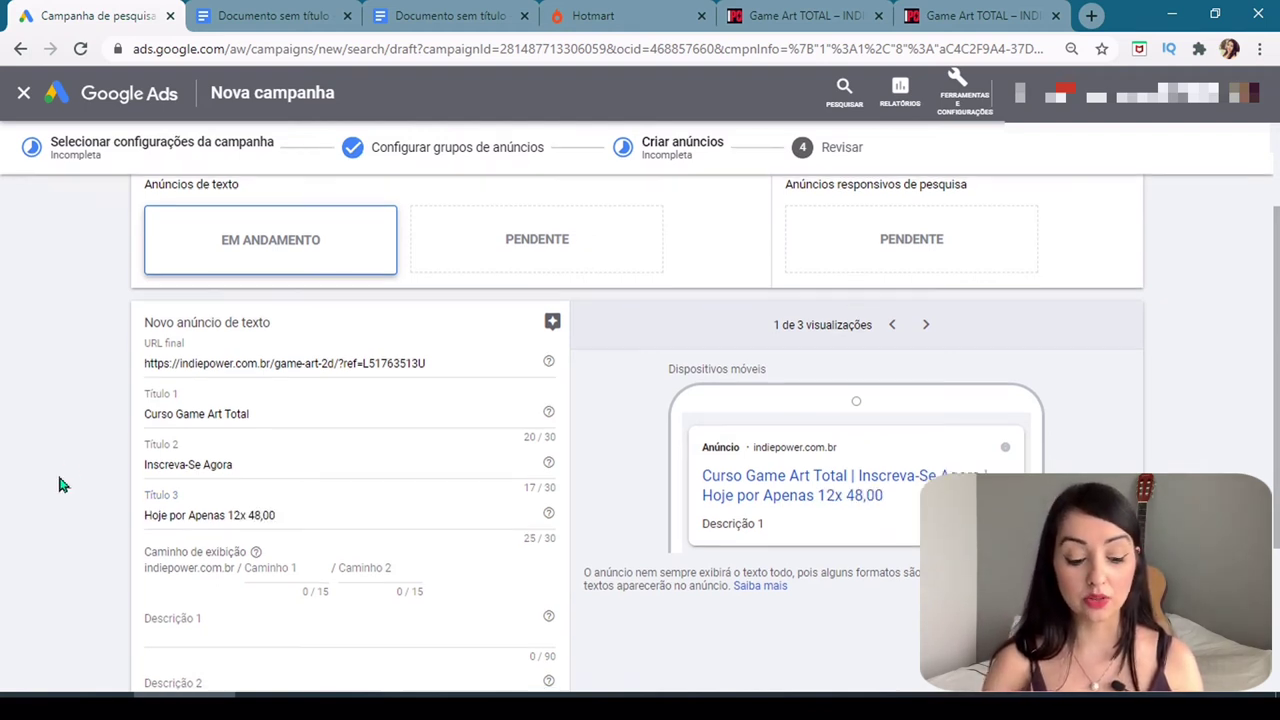
- Set the display path to "Oficial" and "Inscrições", and enter "Curso Fame Art Total" as description 1
scroll(57, 471, "down", 1)
left_click(261, 470)
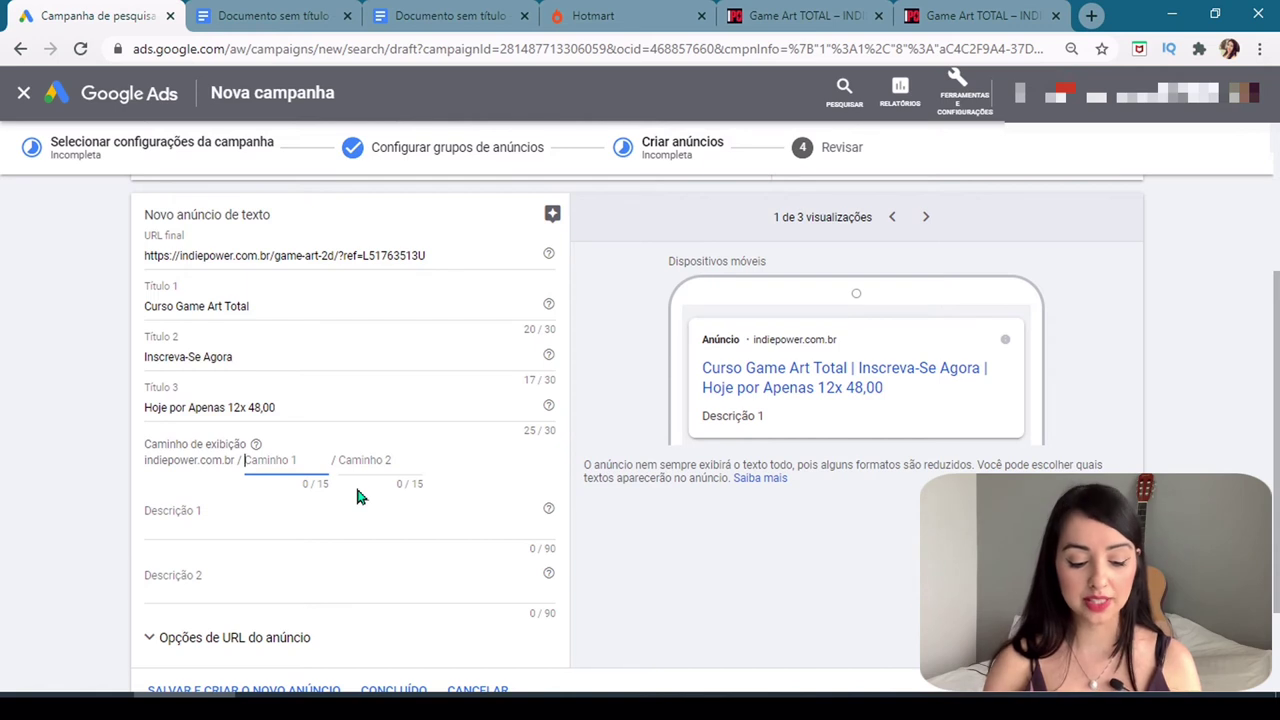
type("Oficial")
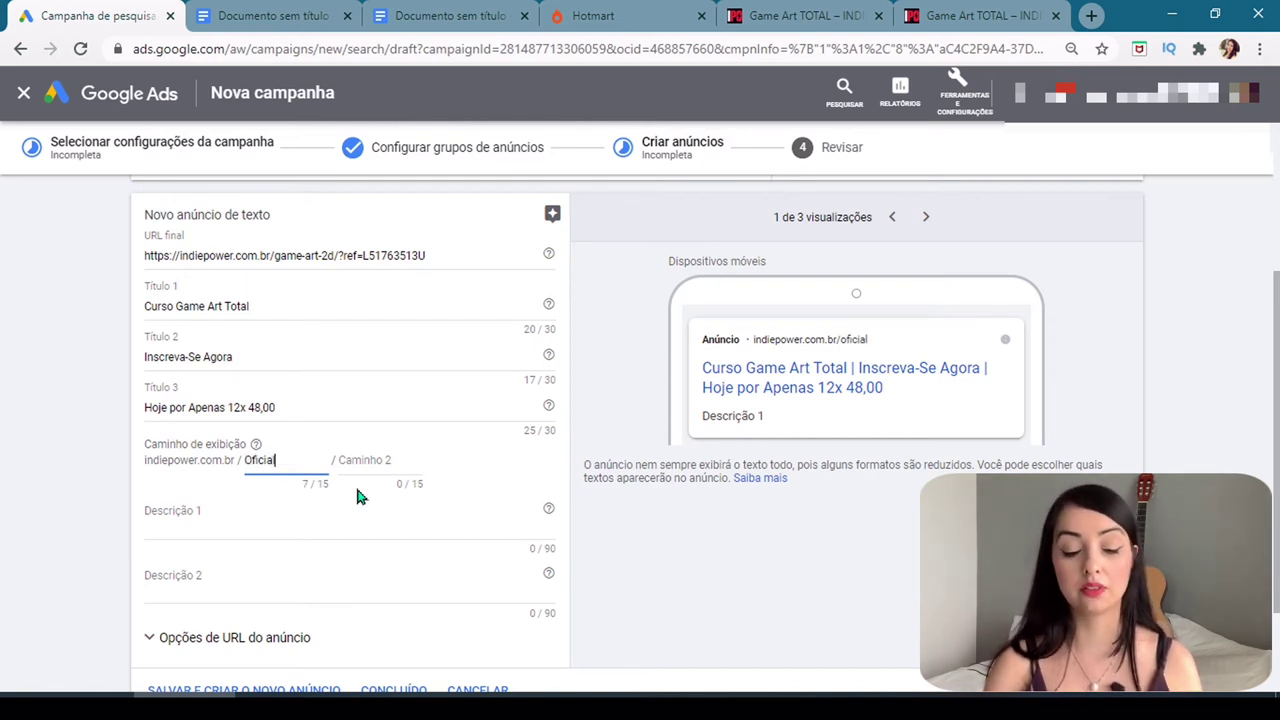
left_click(355, 460)
type("O")
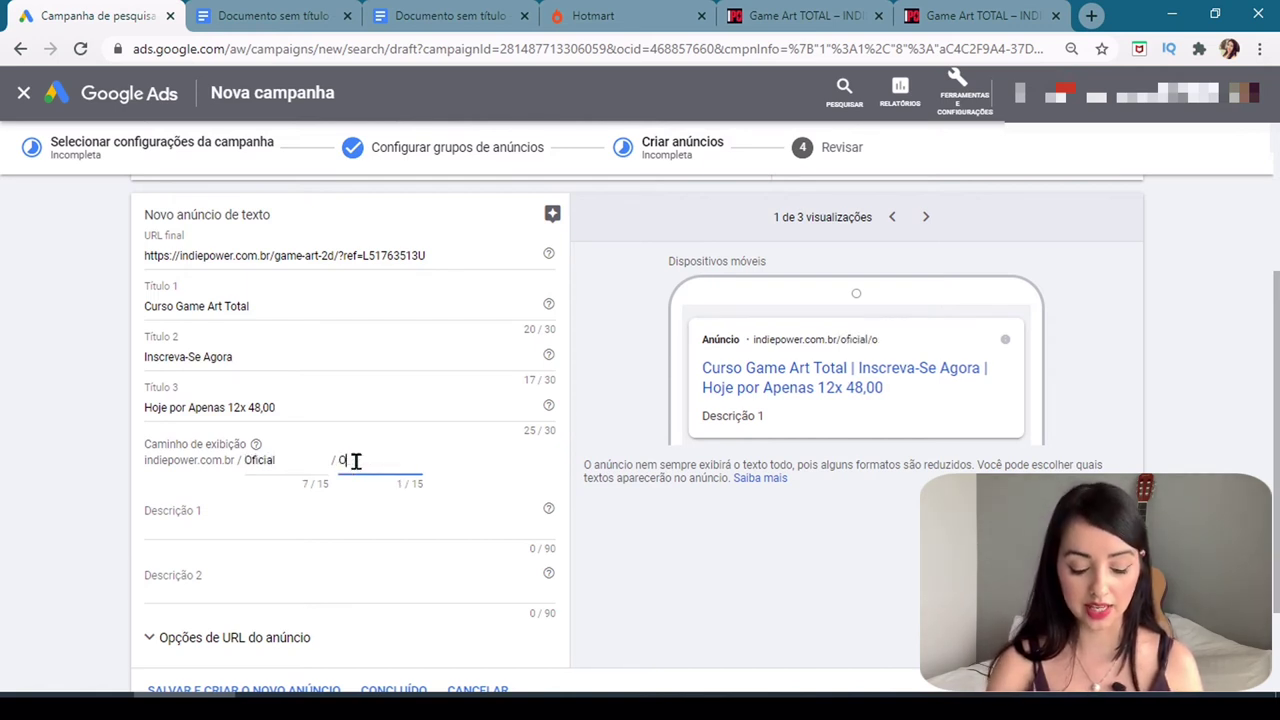
key("BackSpace")
type("Inscrições")
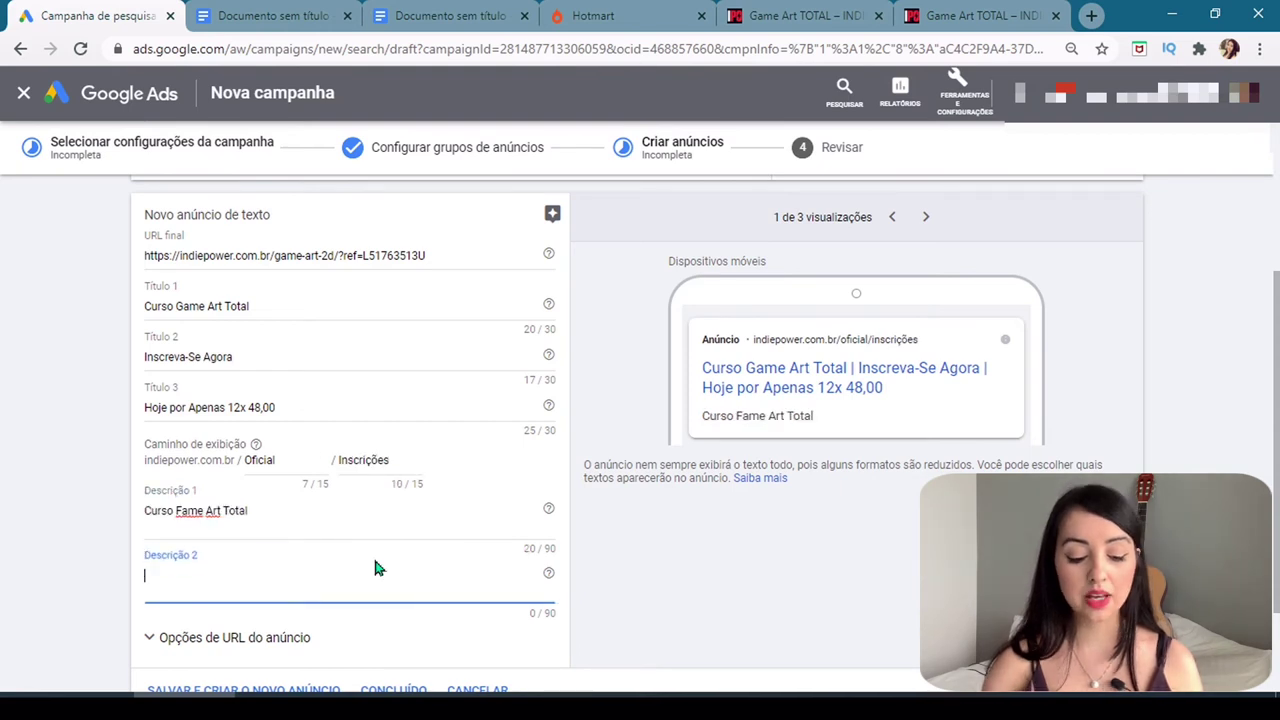
- Enter "Inscreva-se Agora" as description 2 and expand the ad's URL options
type("I")
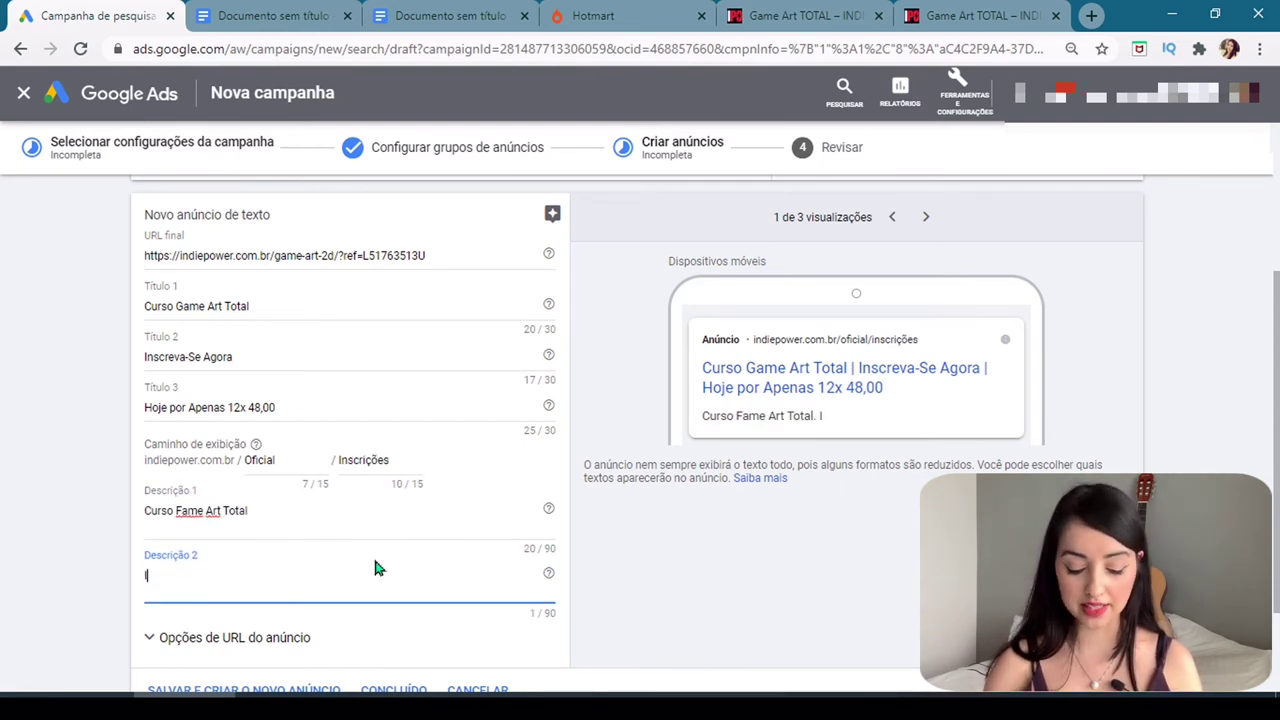
type("nscreva-se Agora")
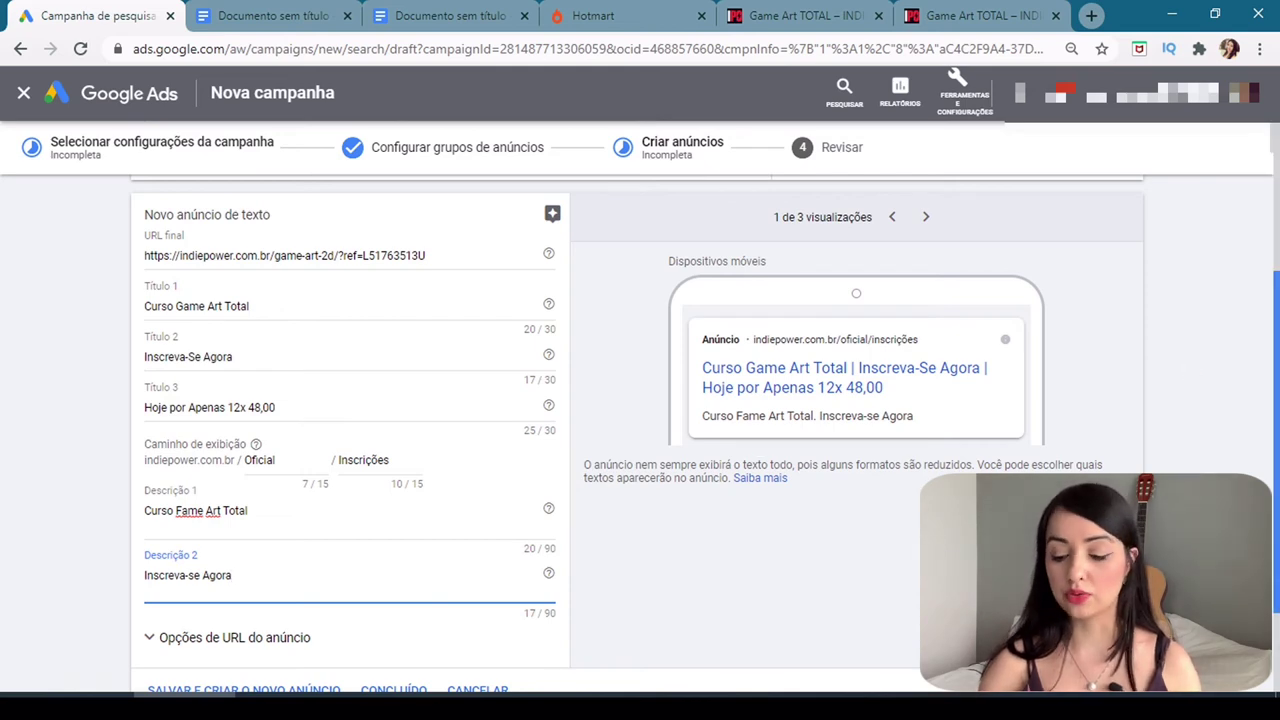
scroll(670, 500, "down", 2)
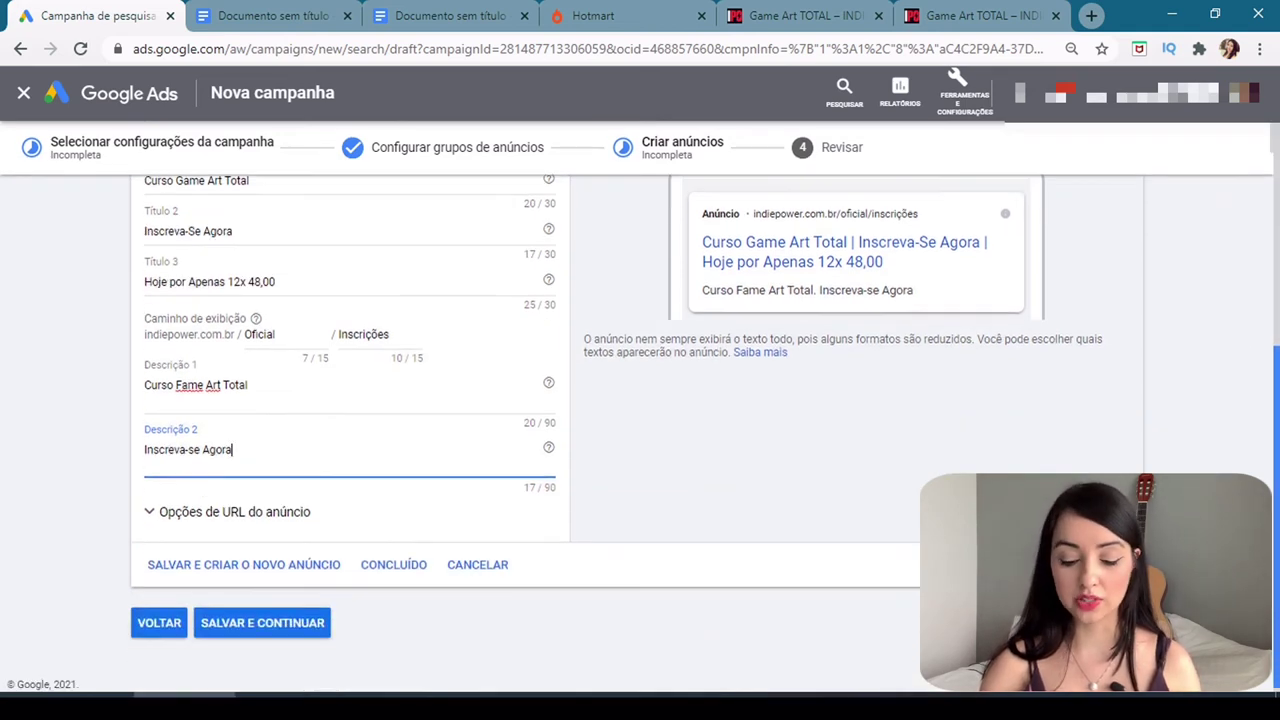
left_click(235, 508)
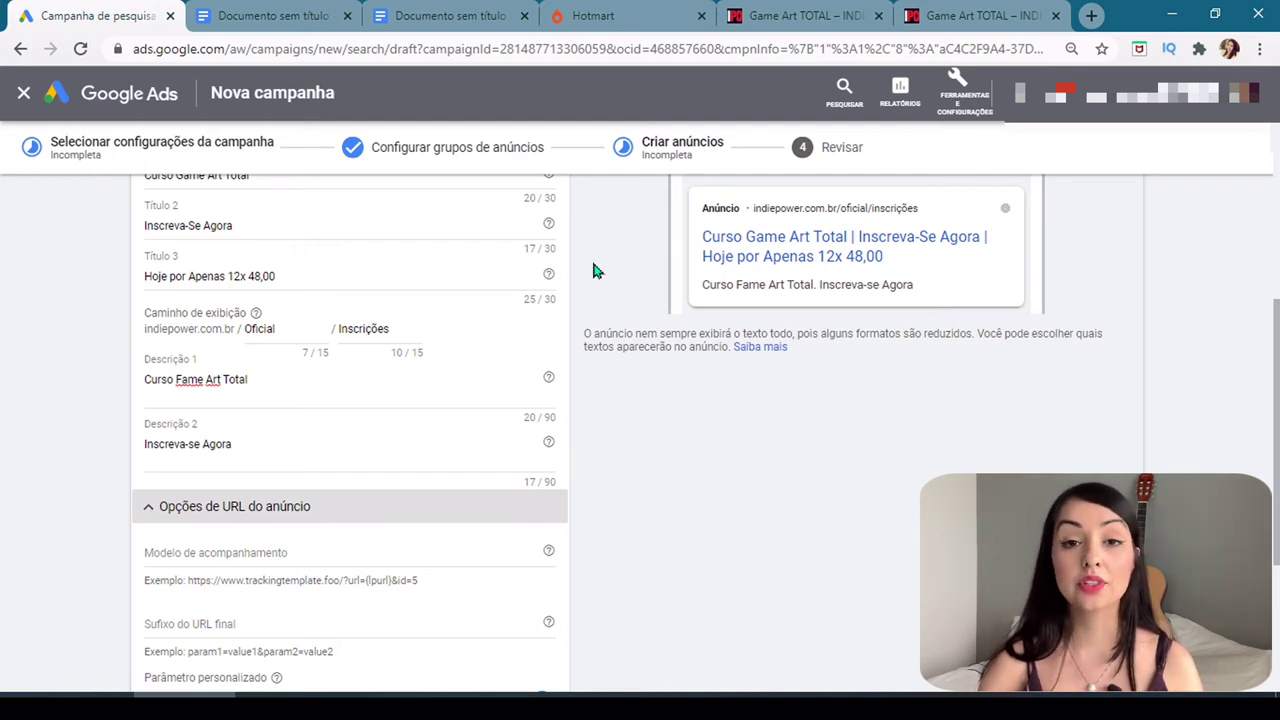
- Copy the external sales page HotLink from Hotmart and paste it as the ad's tracking template in Google Ads
left_click(612, 14)
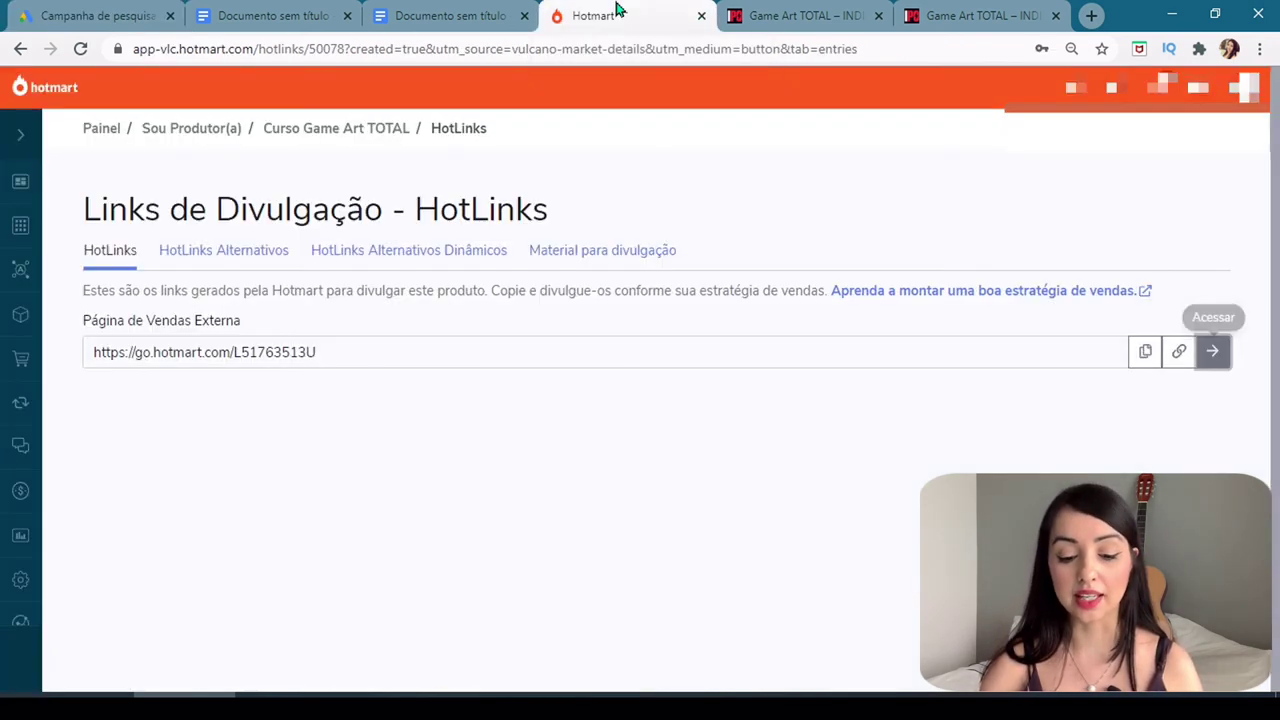
left_click(1146, 352)
left_click(980, 15)
left_click(100, 15)
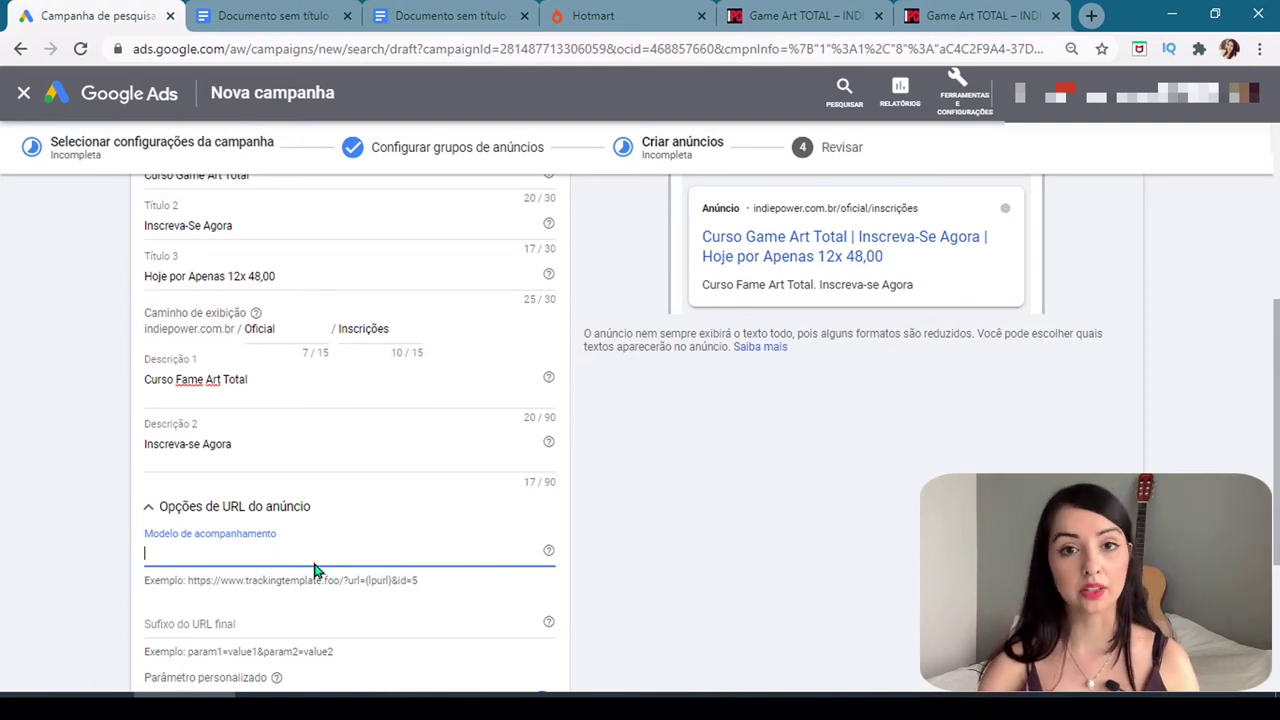
right_click(271, 548)
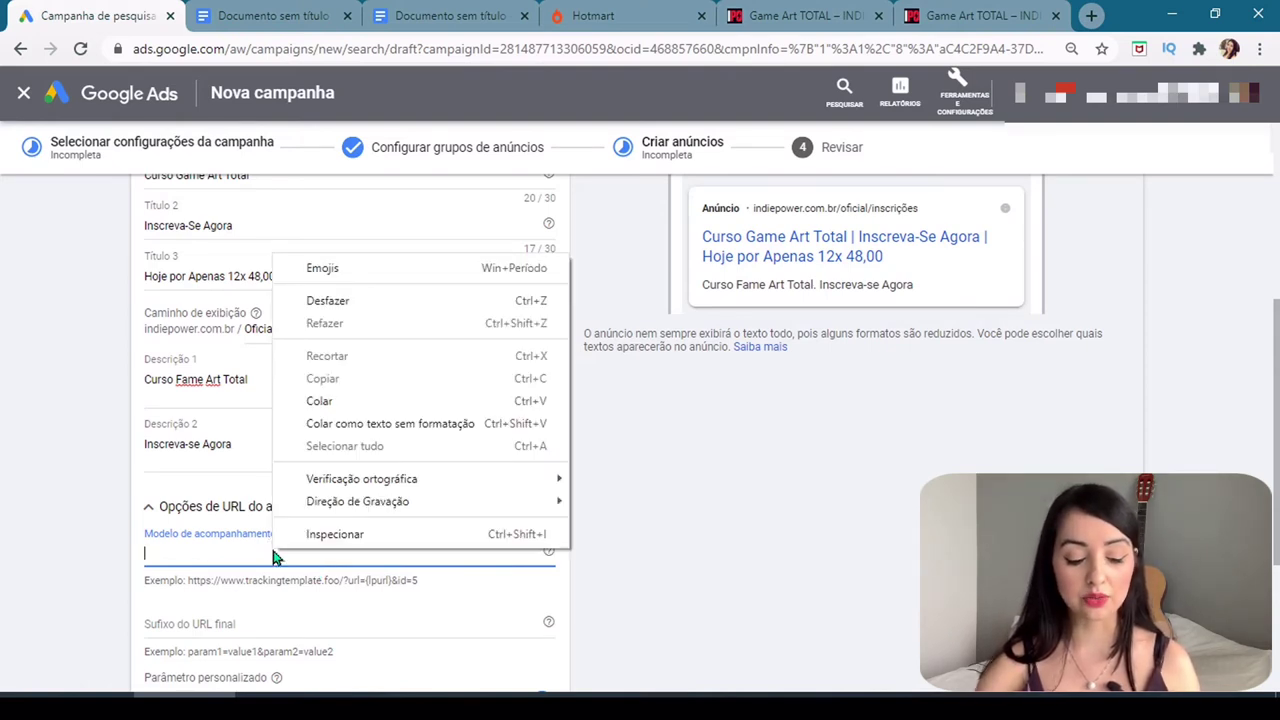
left_click(366, 402)
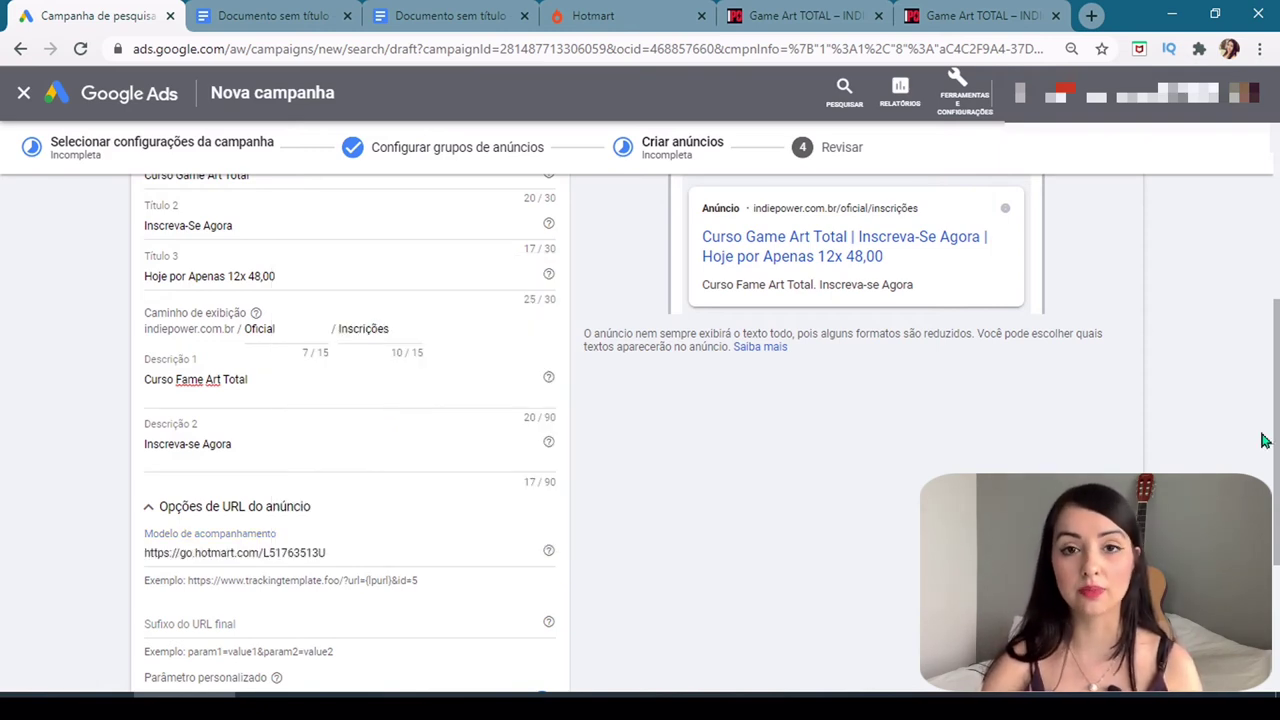
- Compare the ad's final URL with the sales page address, and its tracking template with the HotLink on Hotmart
left_click_drag(1266, 434, 1268, 335)
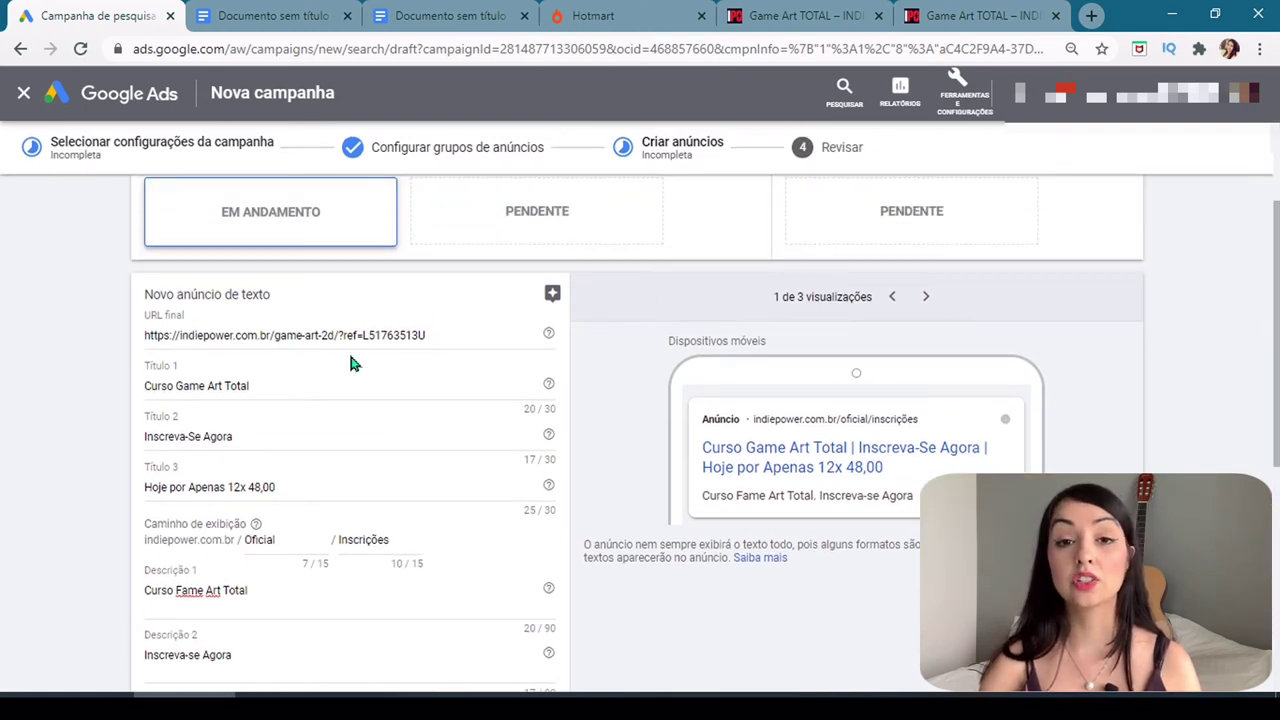
left_click(975, 15)
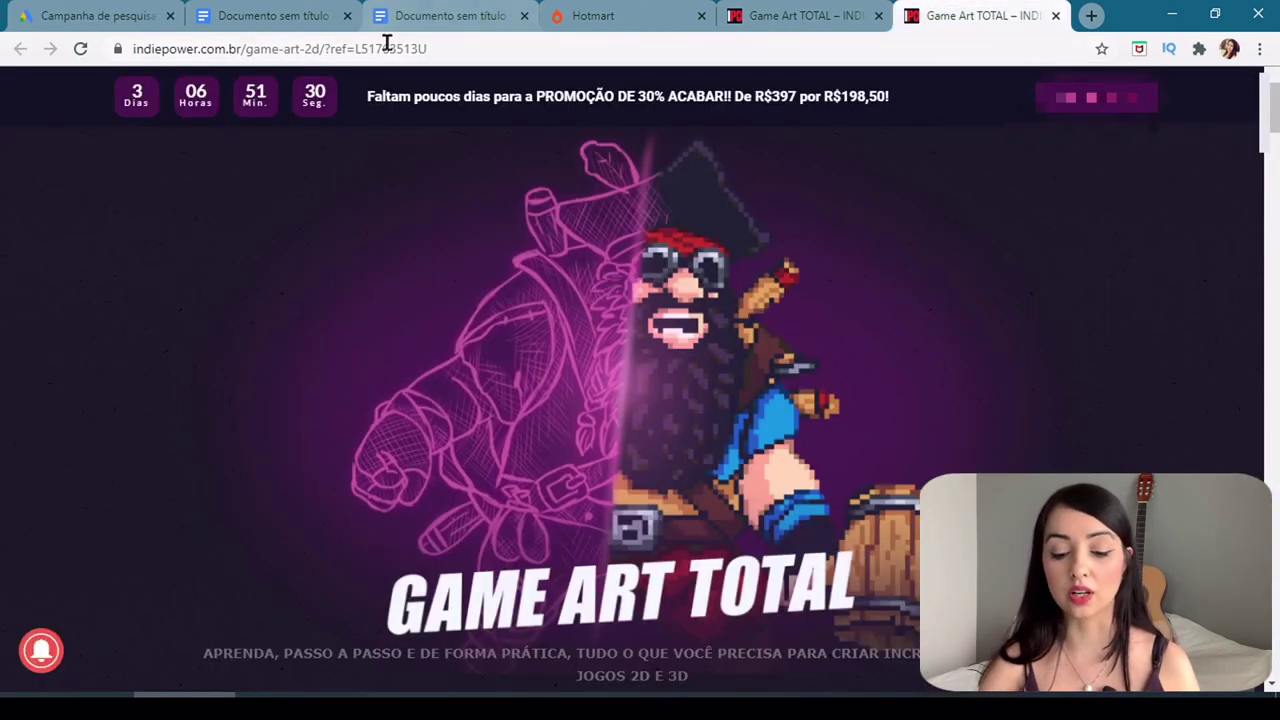
left_click(393, 49)
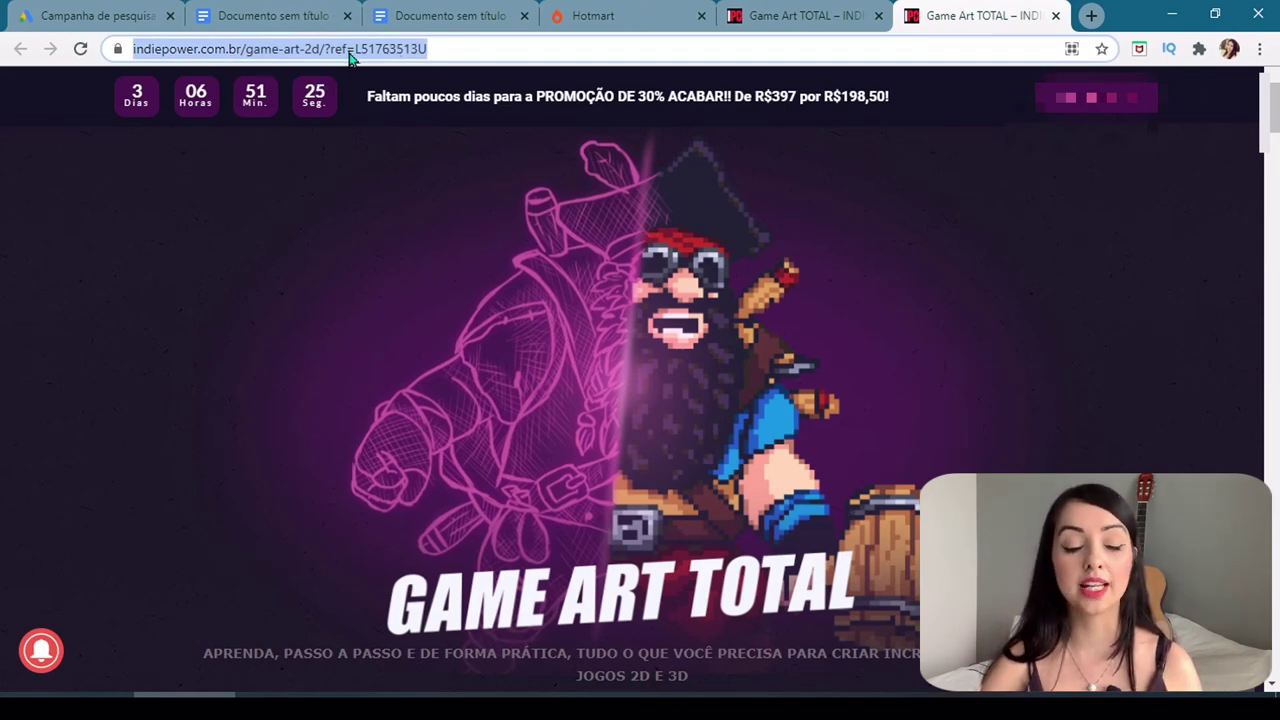
left_click(90, 15)
scroll(251, 520, "down", 4)
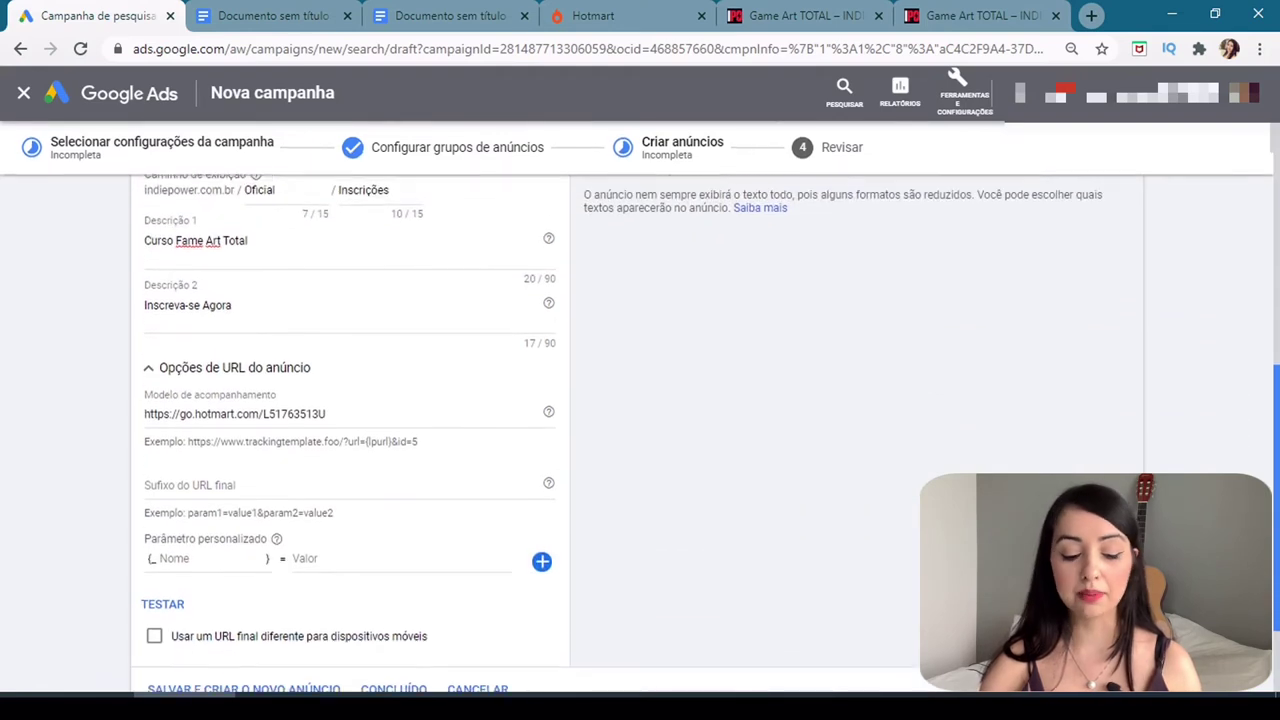
scroll(429, 389, "down", 1)
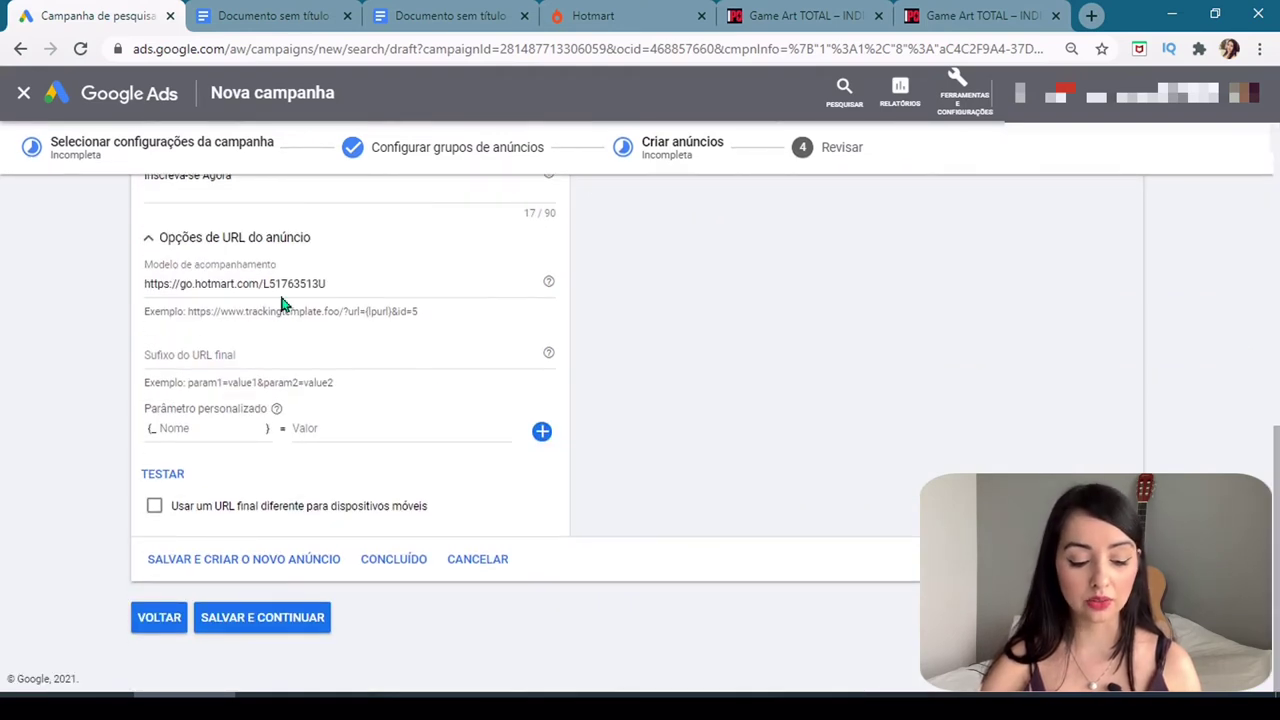
left_click(640, 16)
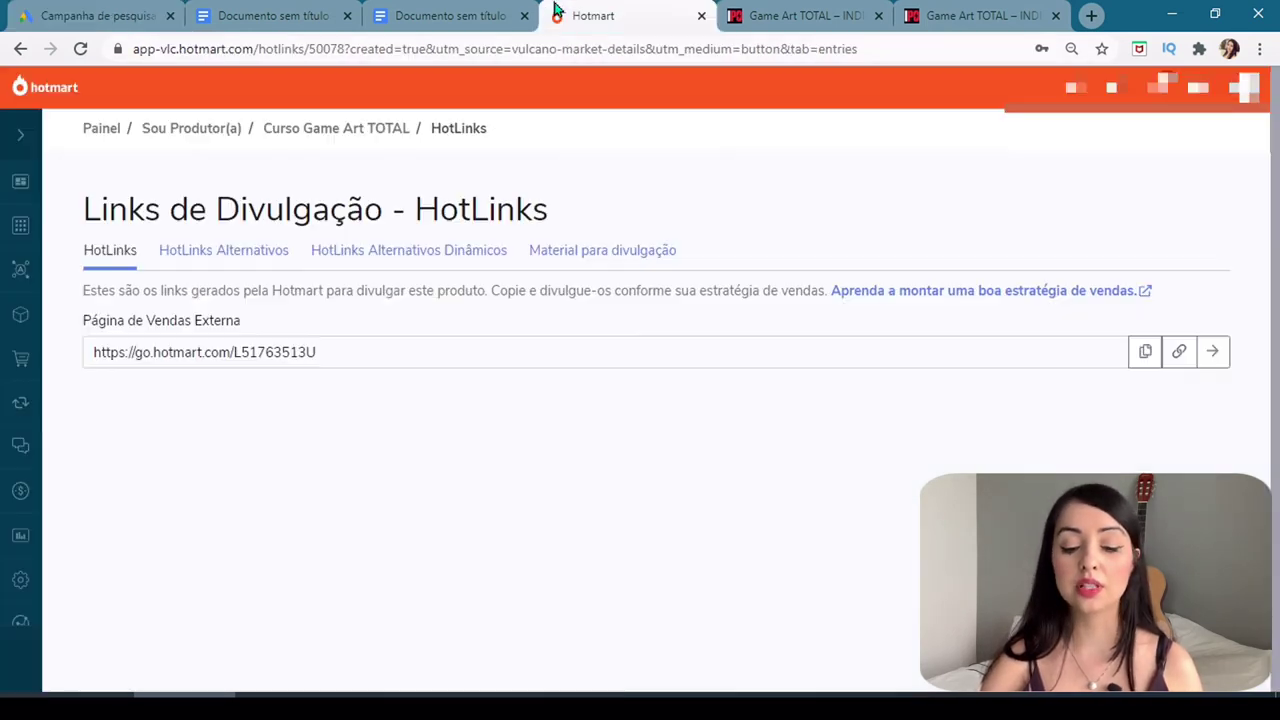
left_click(1145, 352)
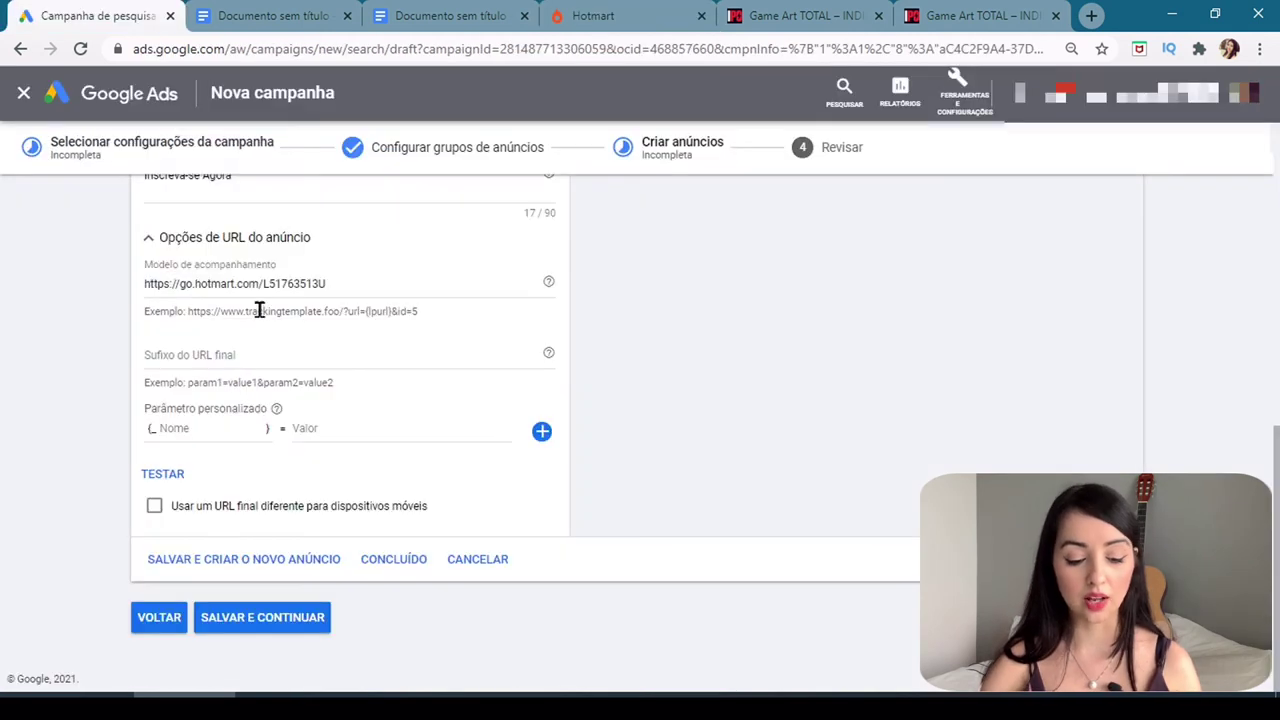
left_click(806, 386)
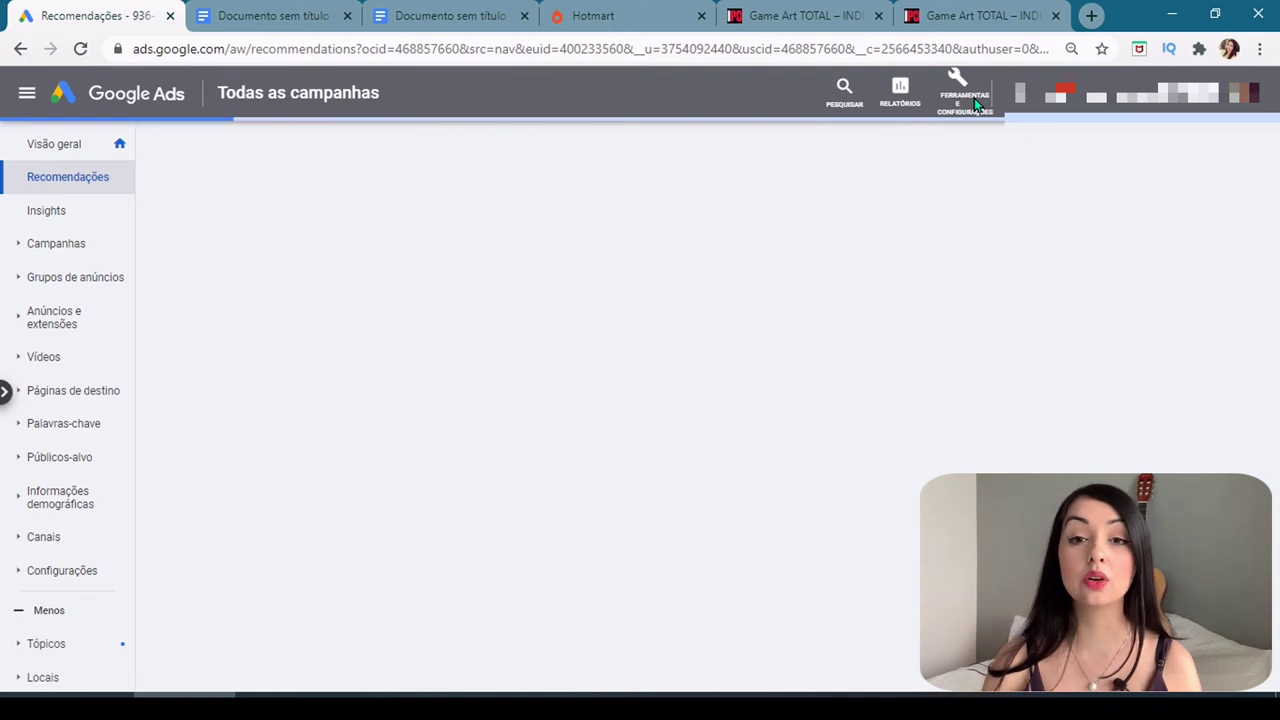
- Start a new conversion action in the account's conversion tools, choosing website as the conversion type
left_click(970, 100)
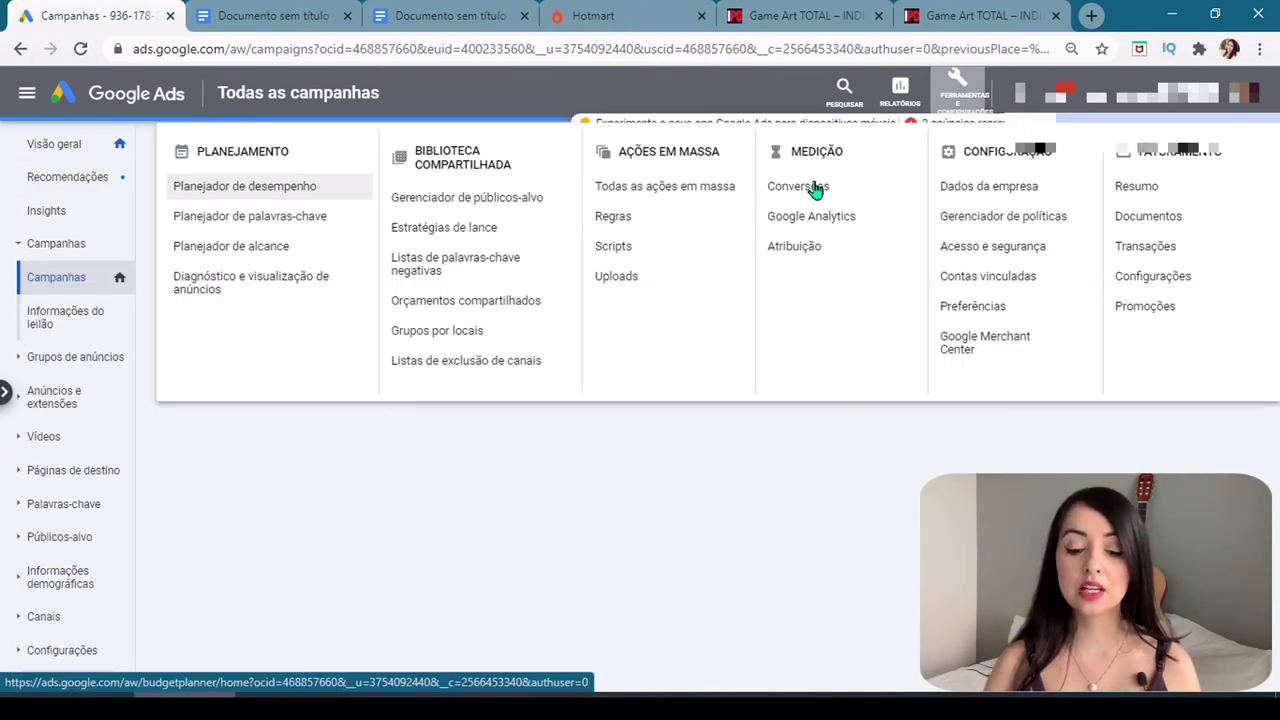
left_click(815, 188)
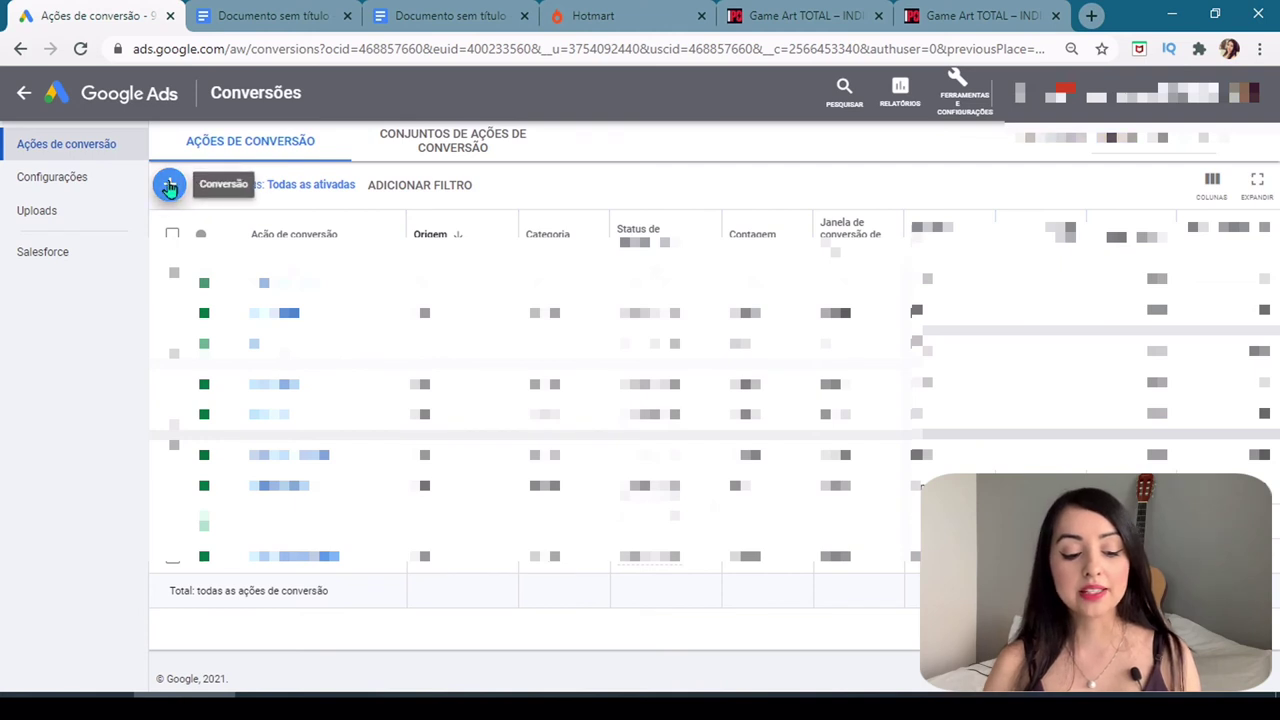
left_click(169, 186)
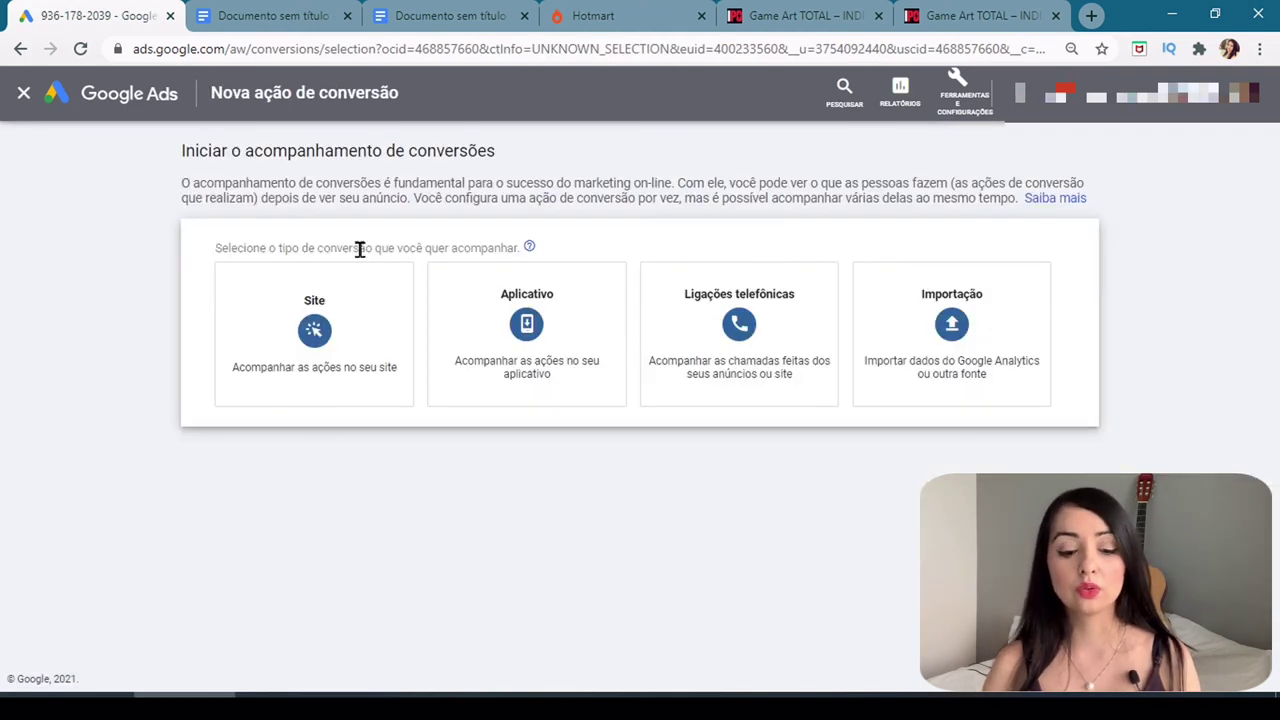
mouse_move(352, 362)
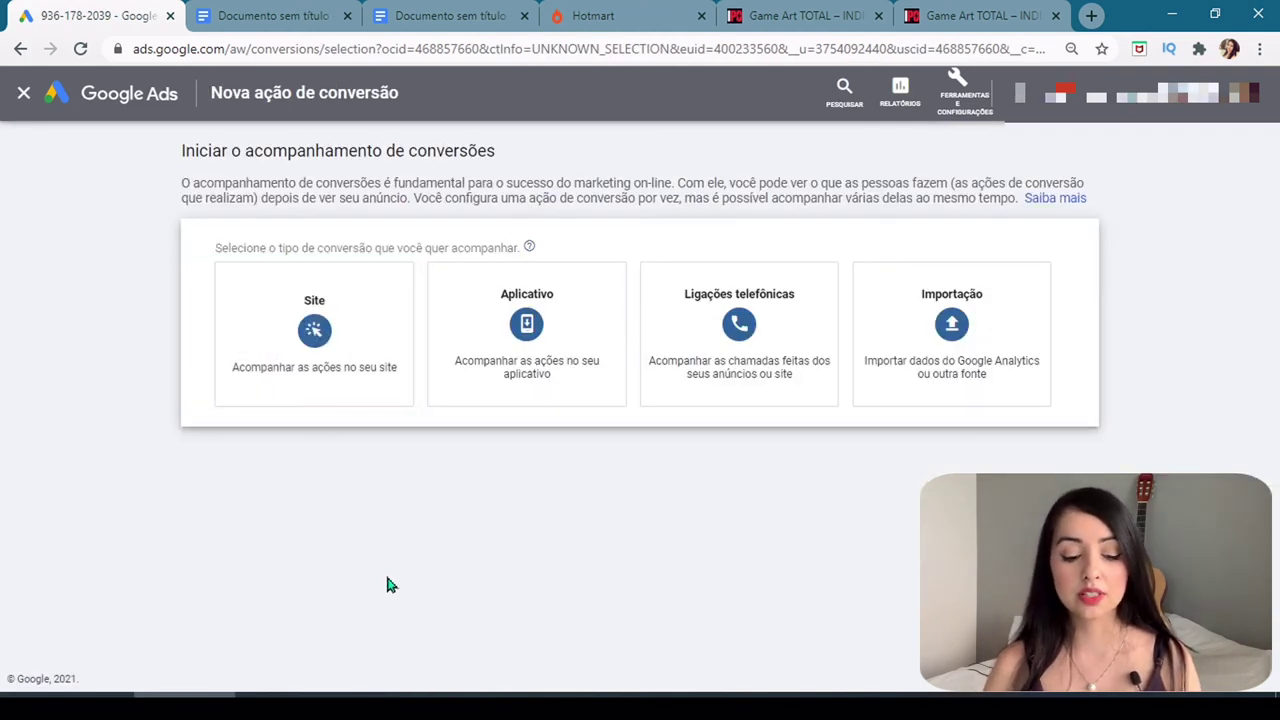
left_click(350, 317)
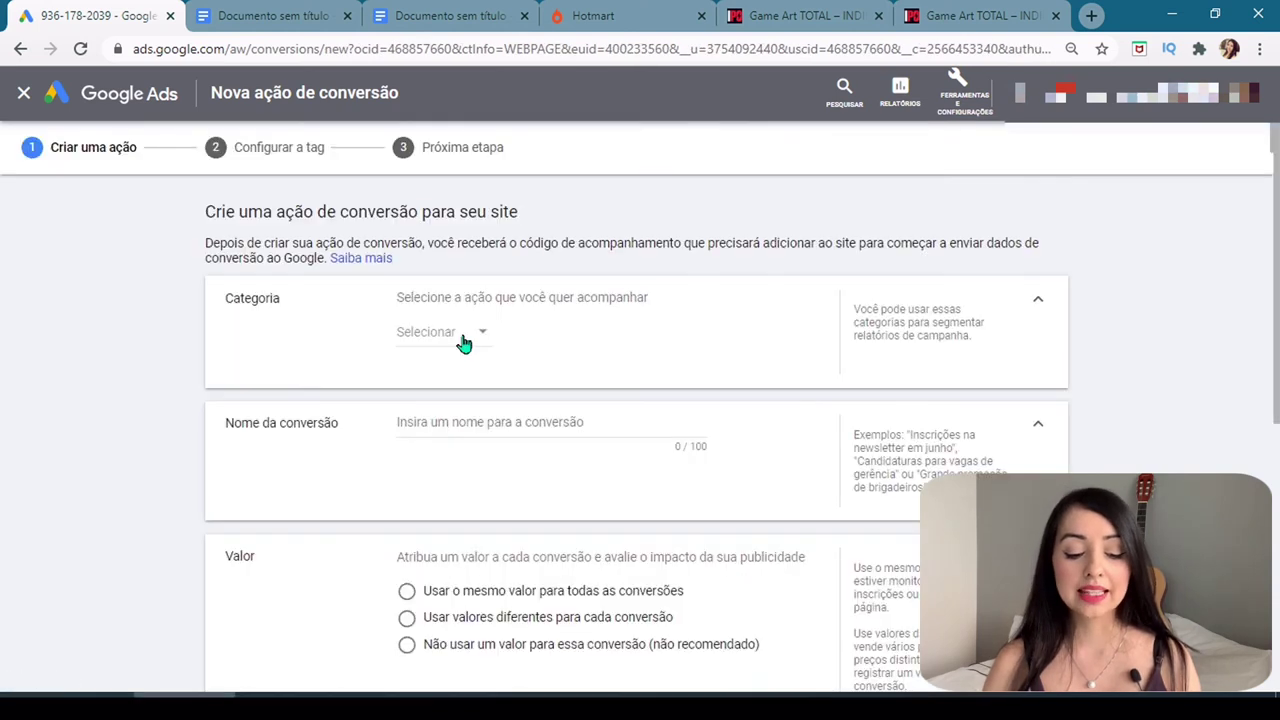
- Set the conversion category to Compra and name the conversion "Game Art Total"
left_click(463, 336)
left_click(464, 378)
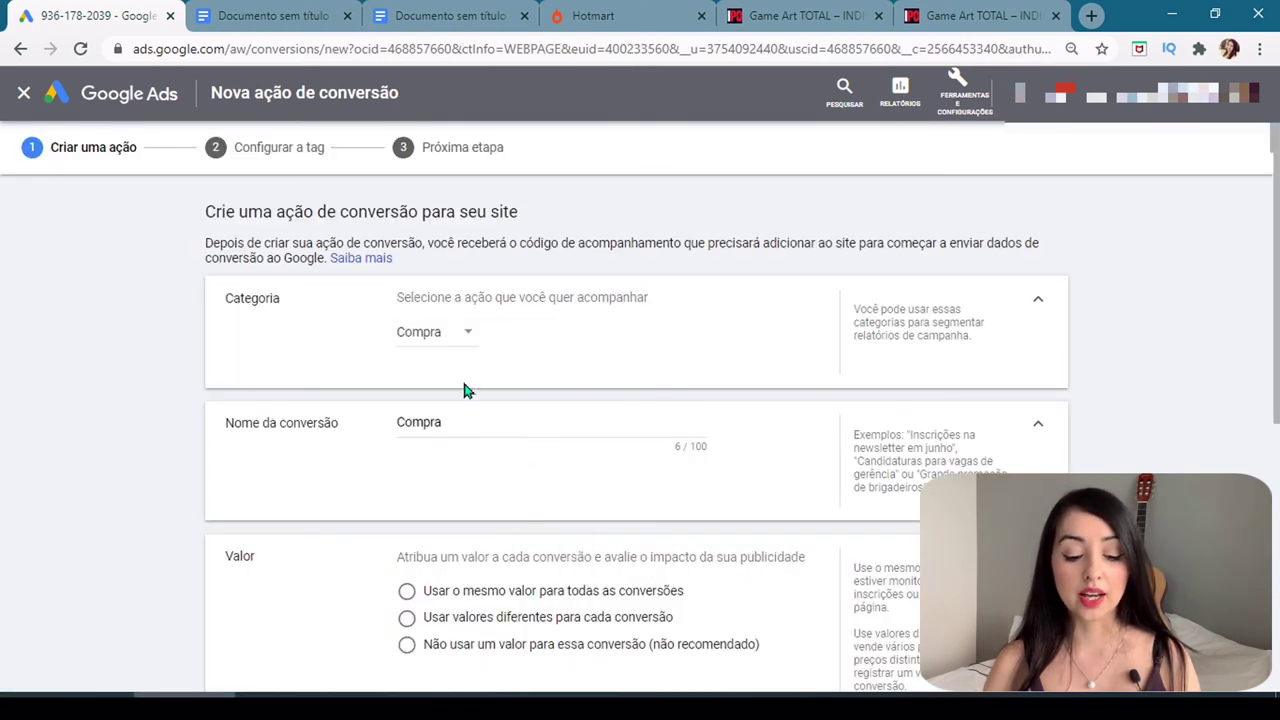
double_click(464, 421)
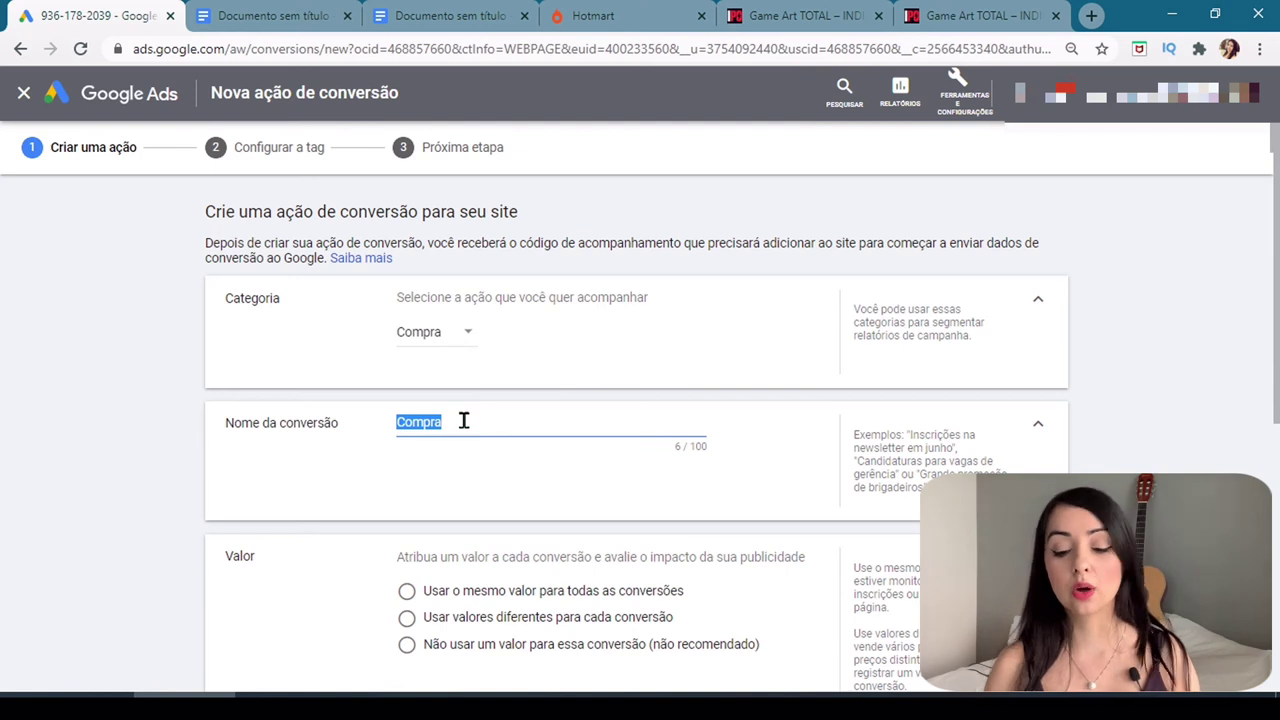
type("Game Art Total")
- Use the same value for all conversions and set it to 100 Brazilian reais
scroll(465, 440, "down", 2)
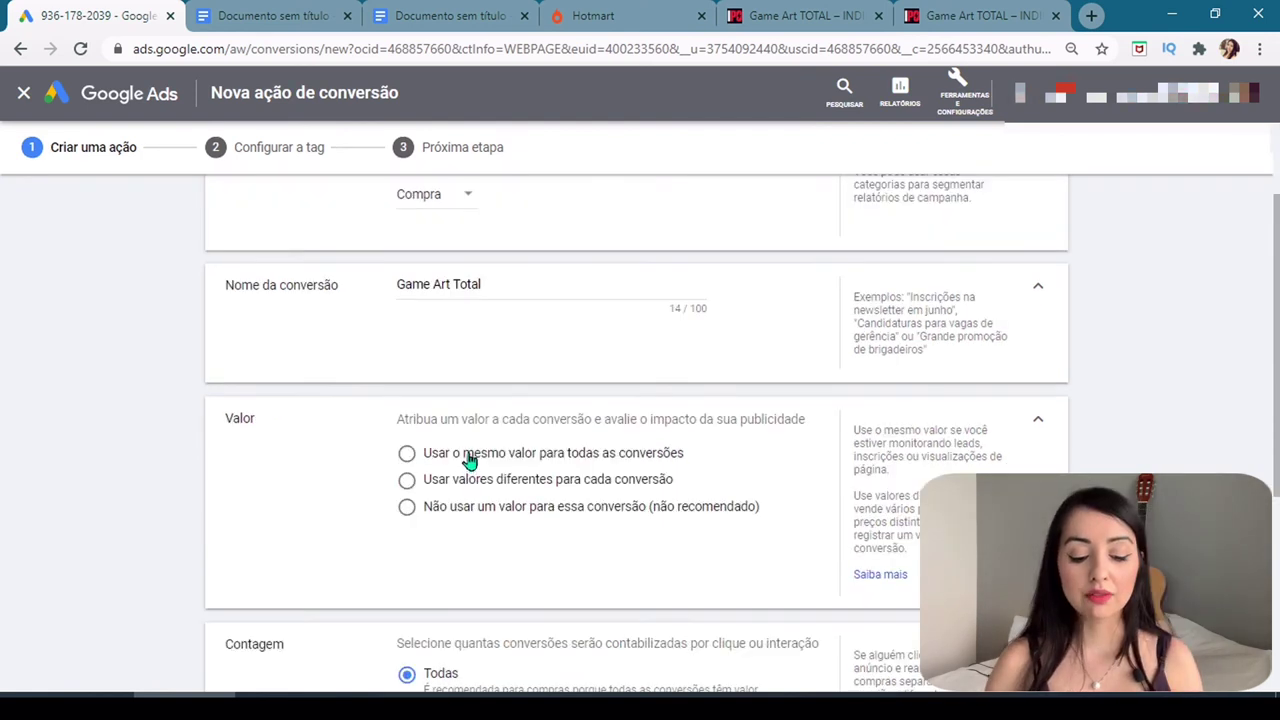
left_click(468, 455)
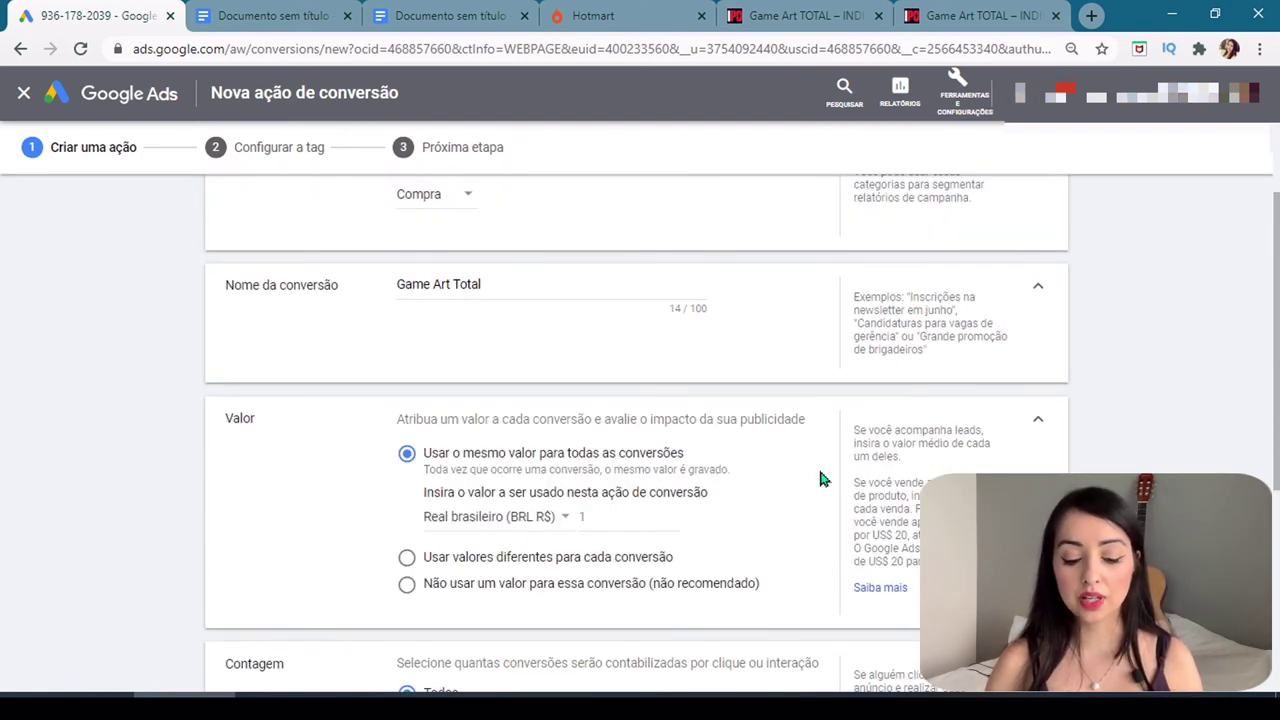
left_click(614, 518)
key("BackSpace")
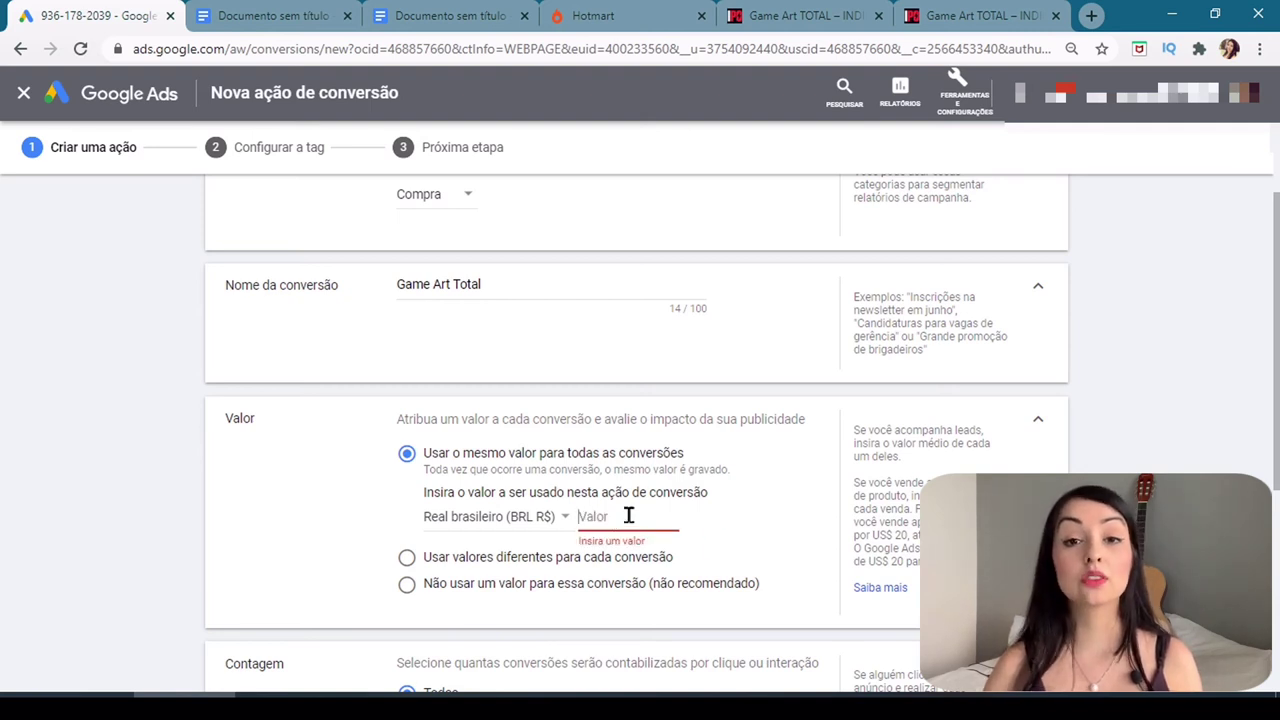
type("100")
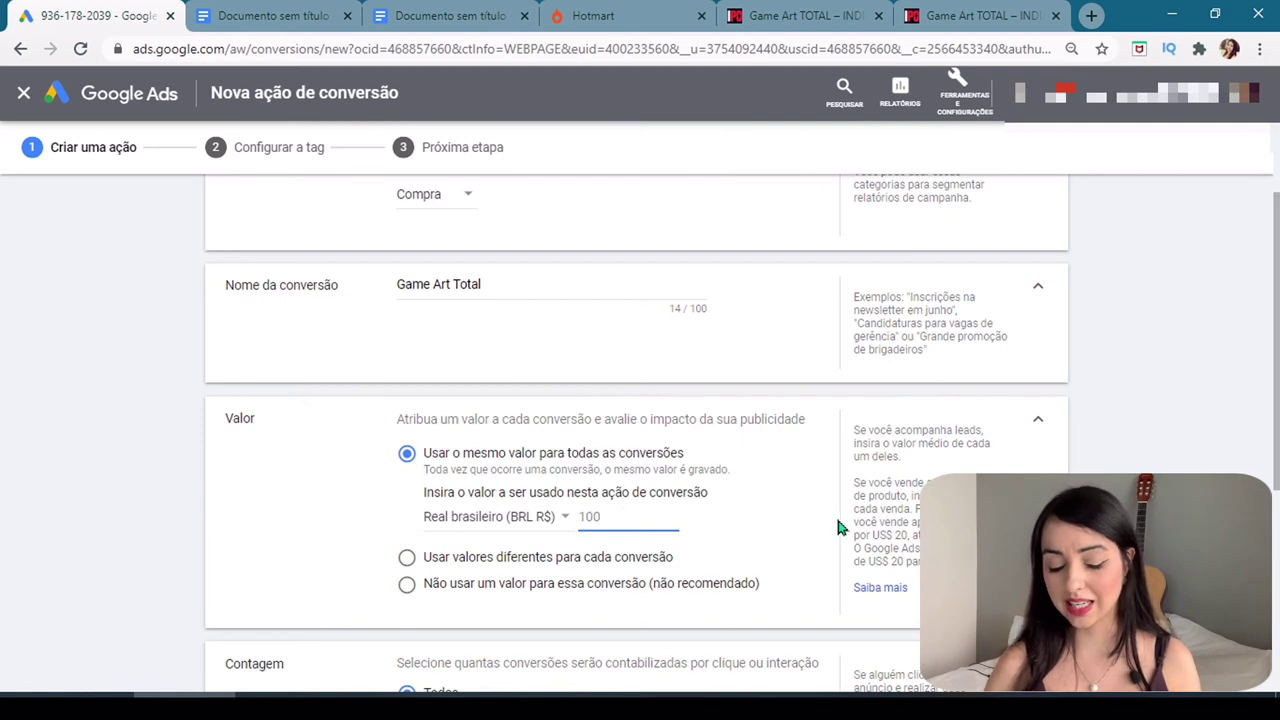
left_click(835, 514)
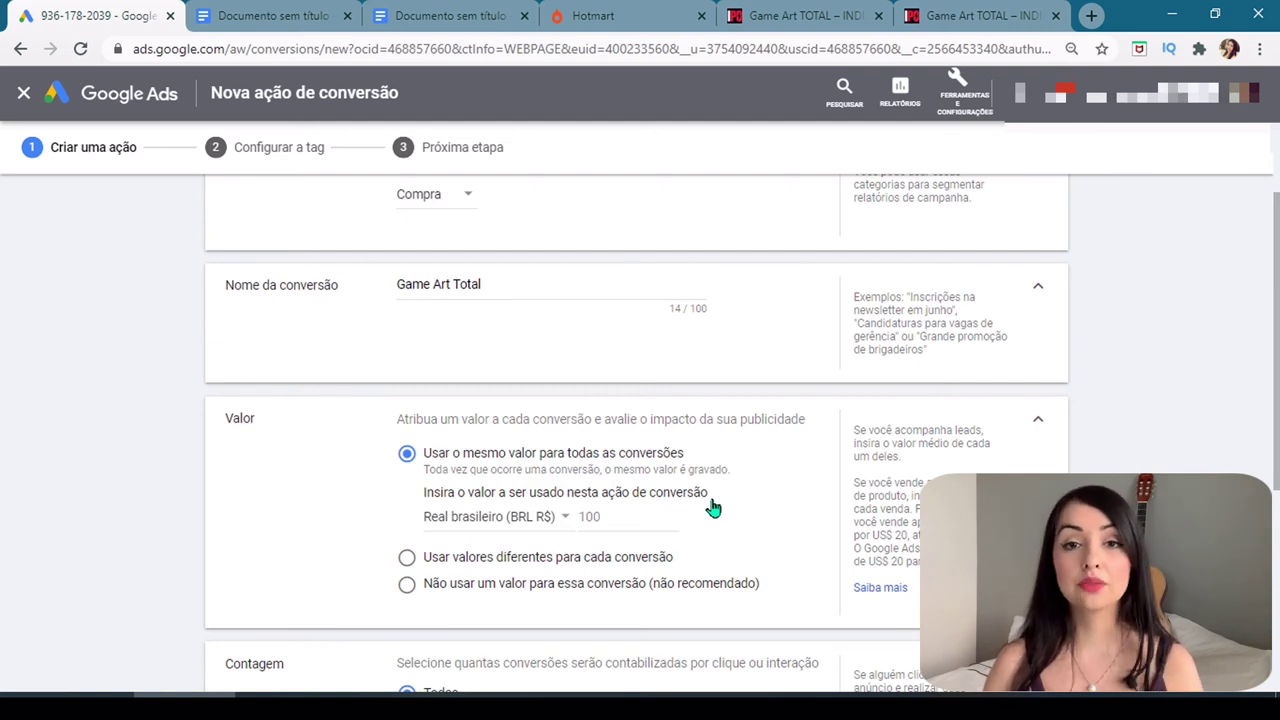
- Create the conversion action with the remaining default settings and choose to install its tag yourself
scroll(712, 508, "down", 3)
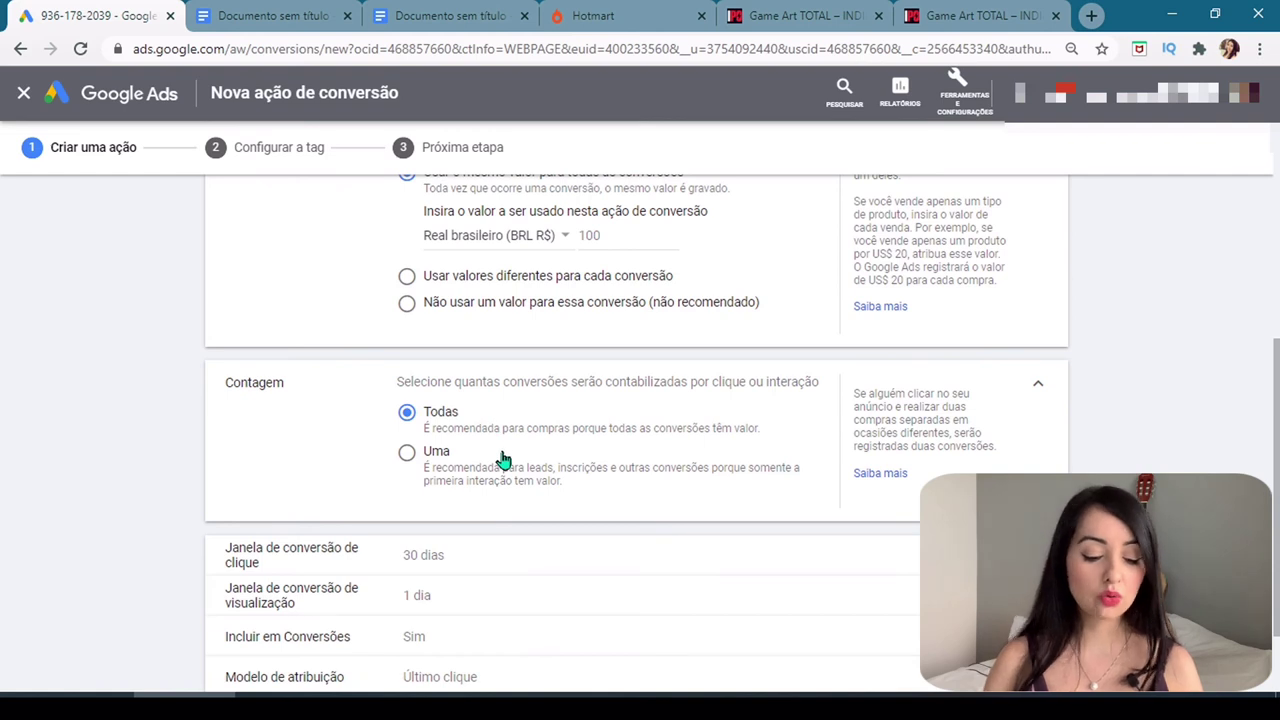
scroll(294, 640, "down", 2)
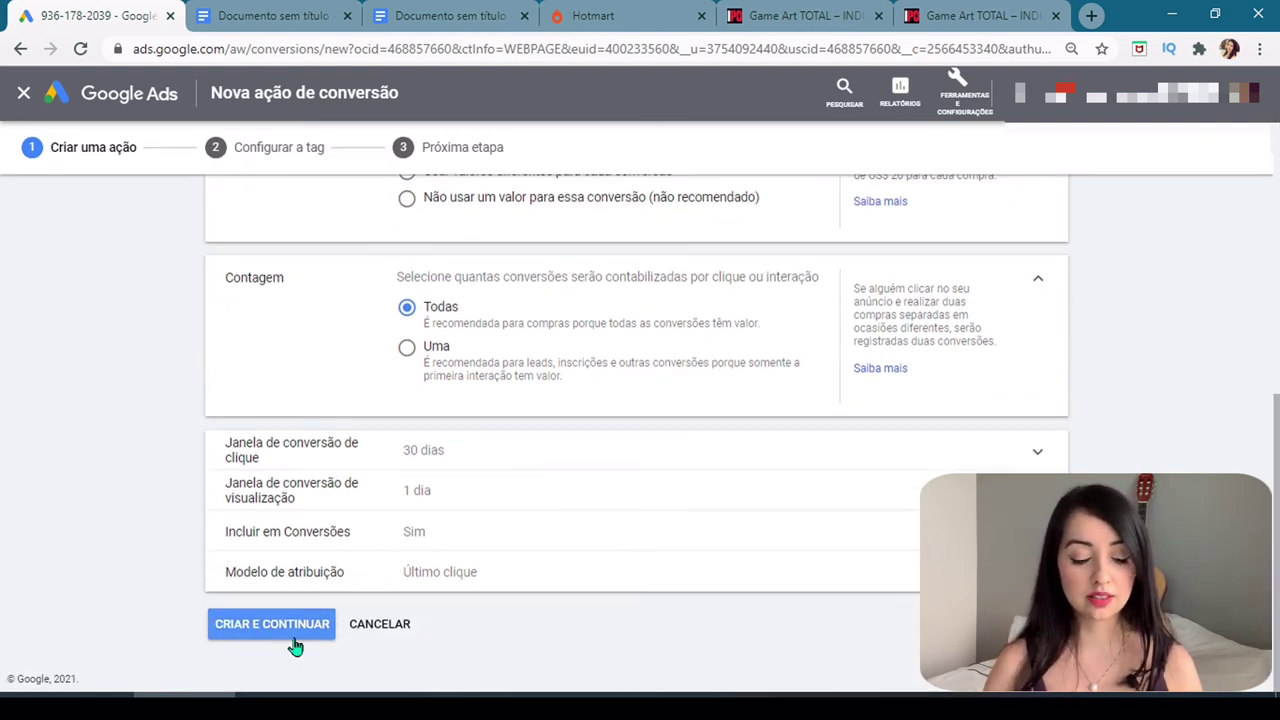
left_click(292, 632)
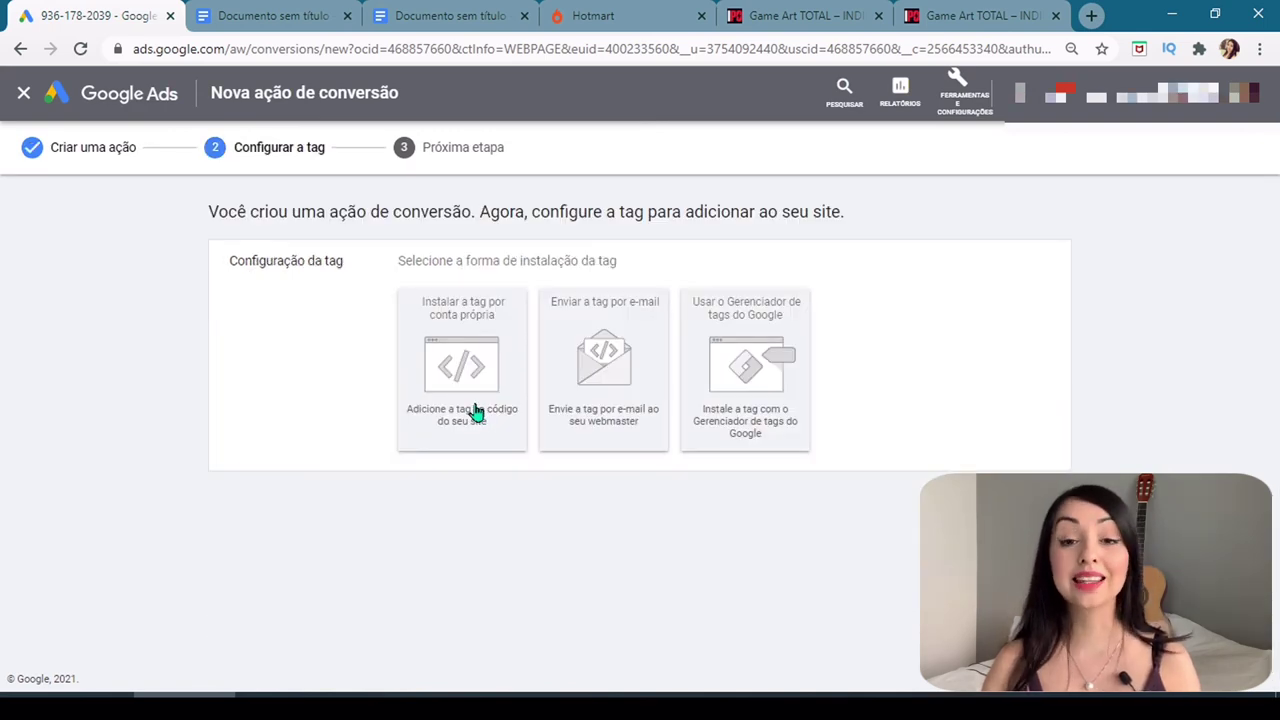
left_click(476, 411)
- Copy the event snippet for the Game Art Total conversion page and paste it into an empty Notepad document
scroll(1115, 230, "down", 5)
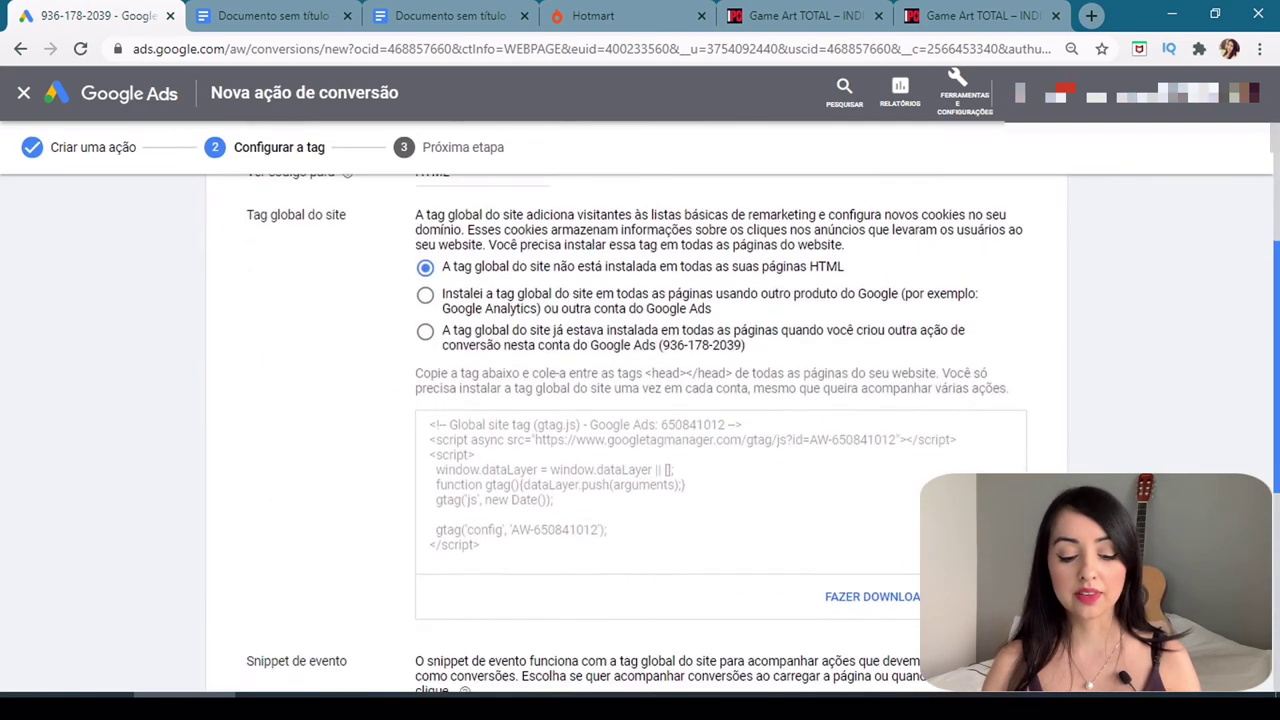
scroll(640, 414, "down", 5)
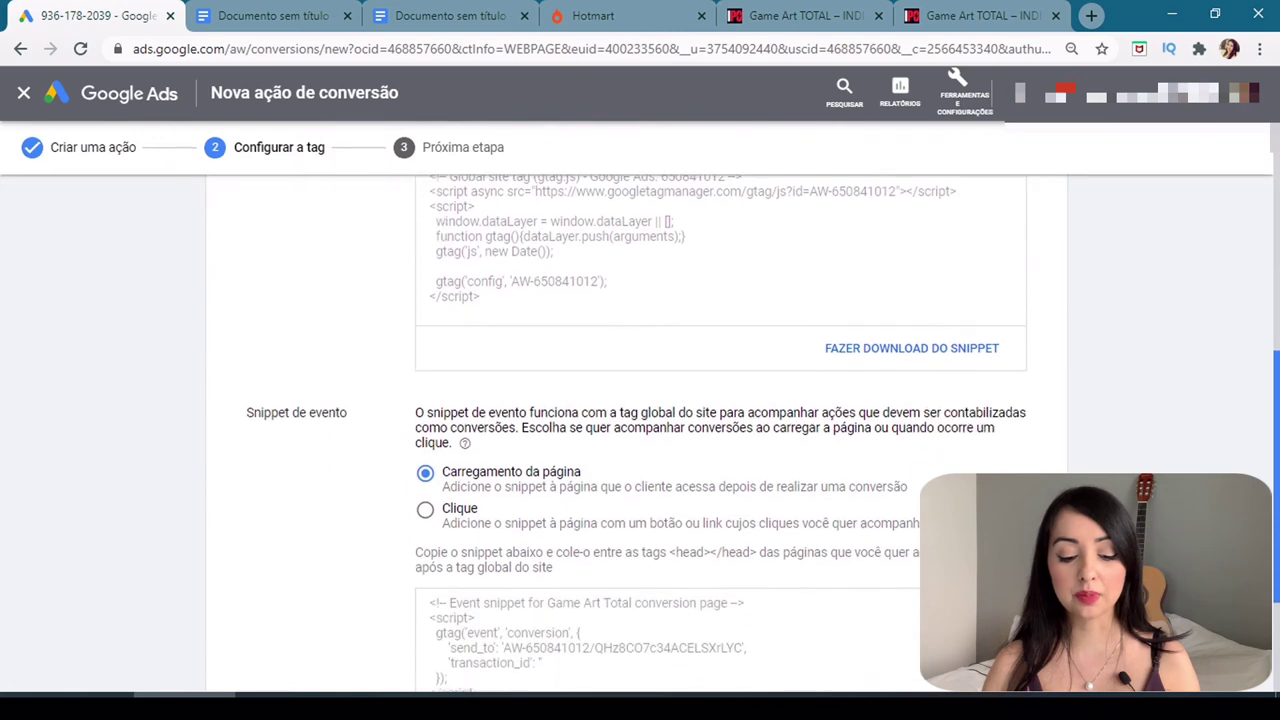
scroll(639, 498, "down", 2)
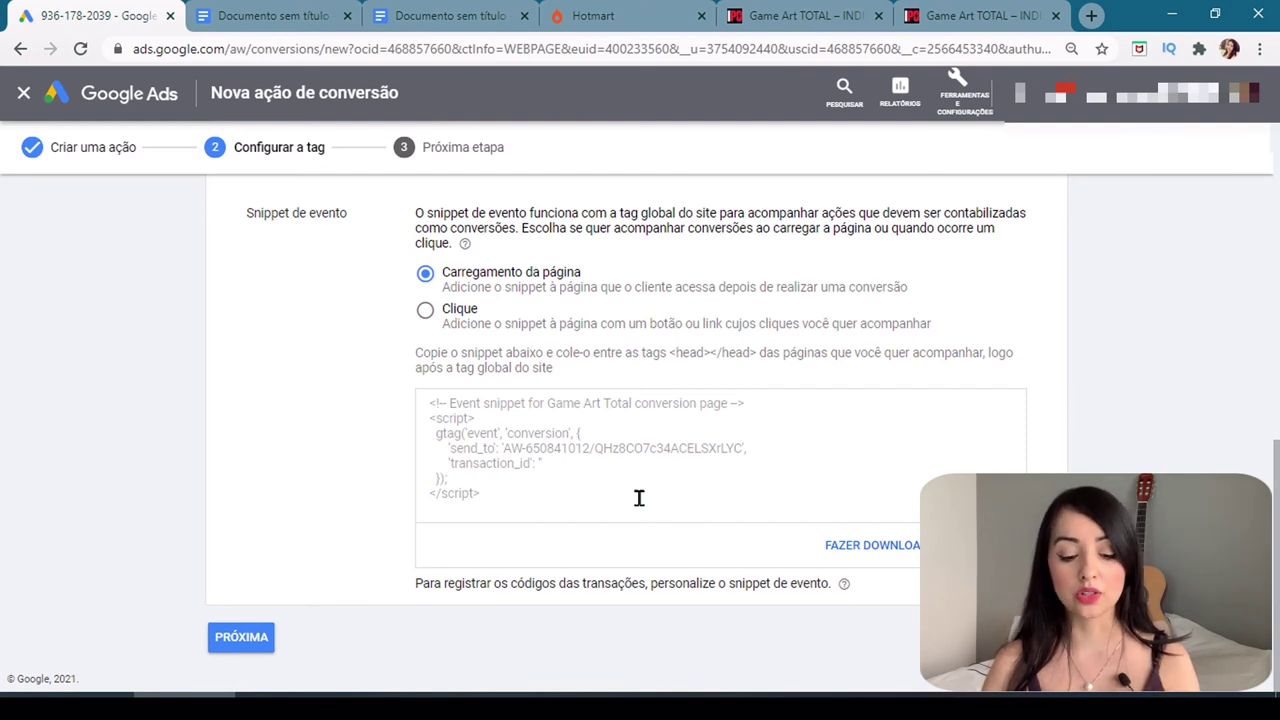
left_click(639, 498)
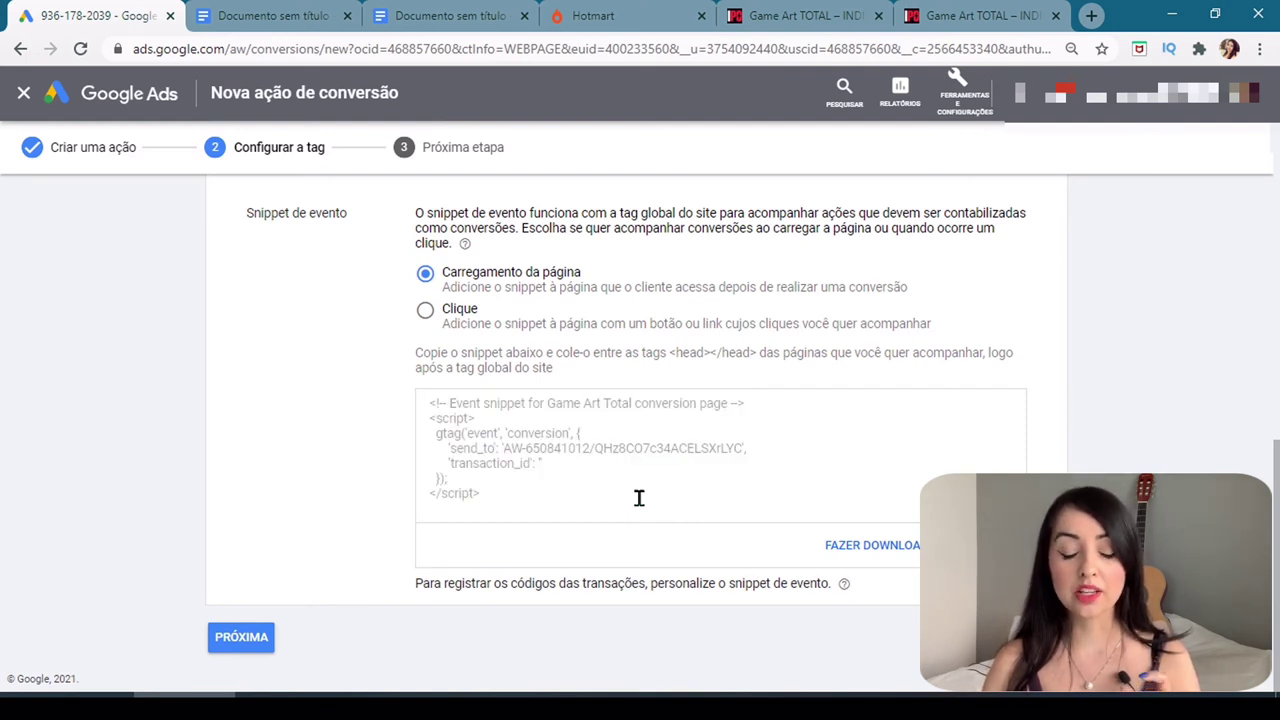
left_click(583, 500)
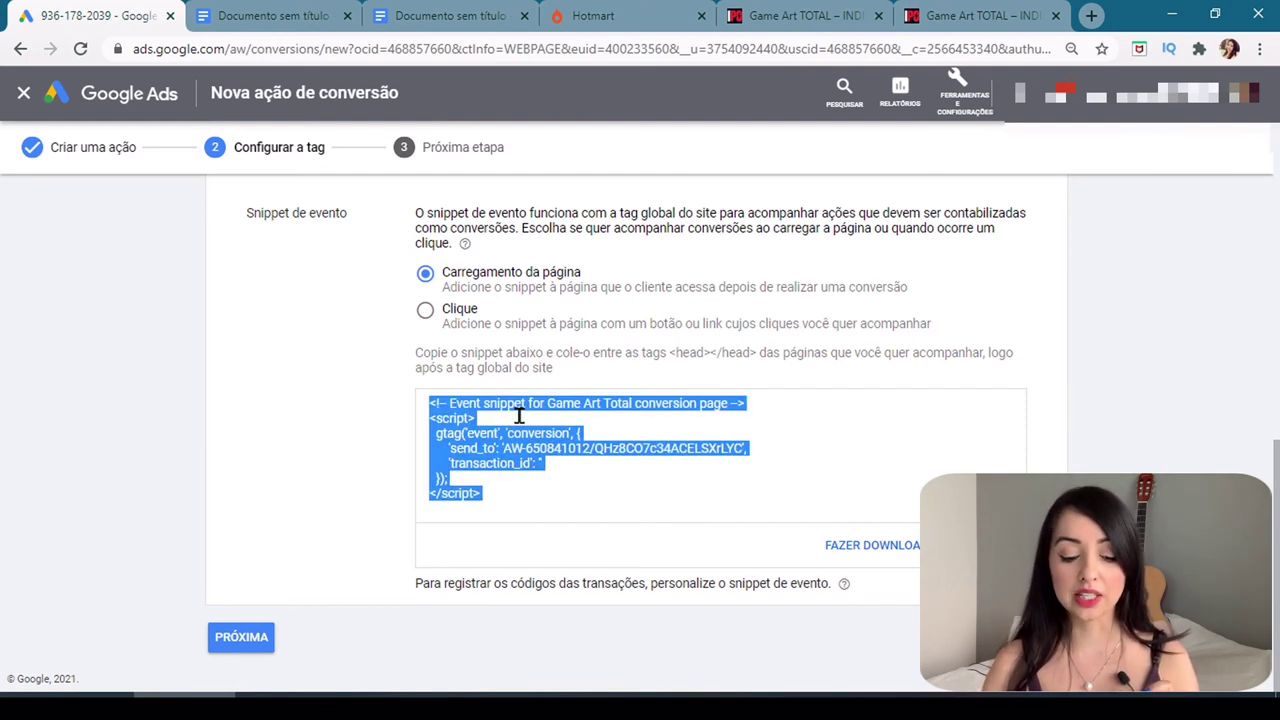
left_click(570, 482)
key("ctrl+c")
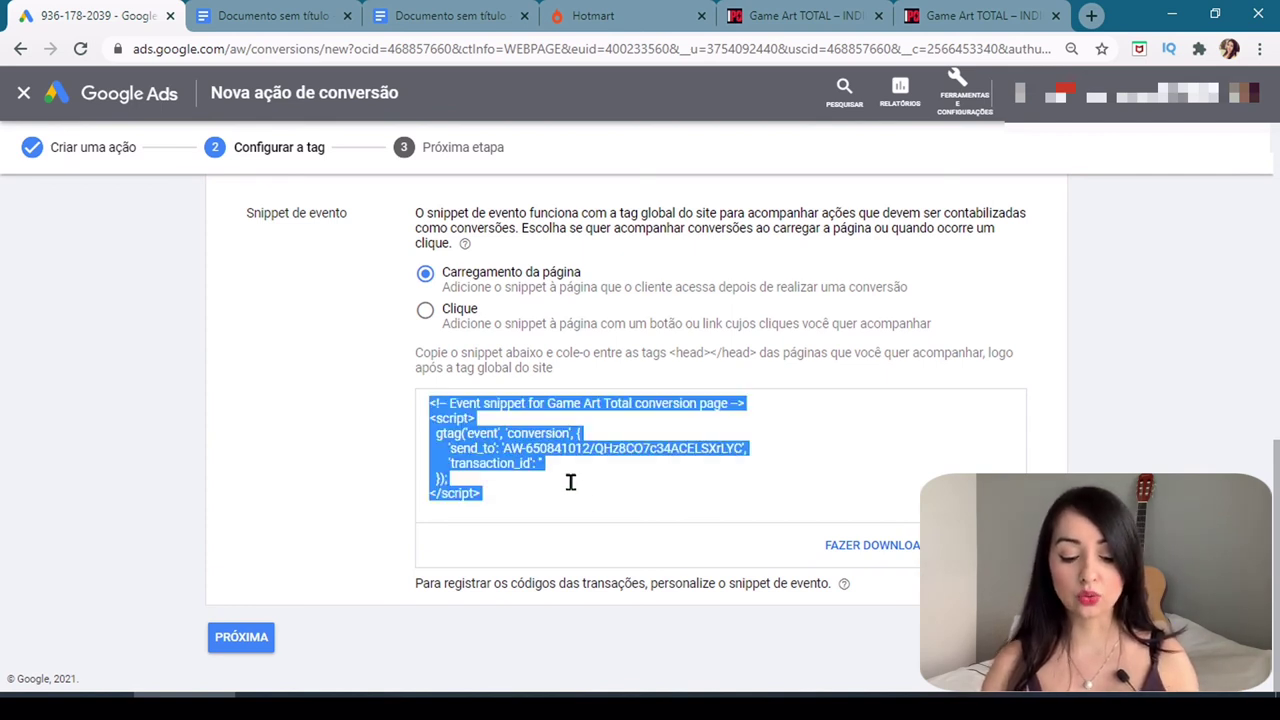
right_click(570, 482)
left_click(612, 497)
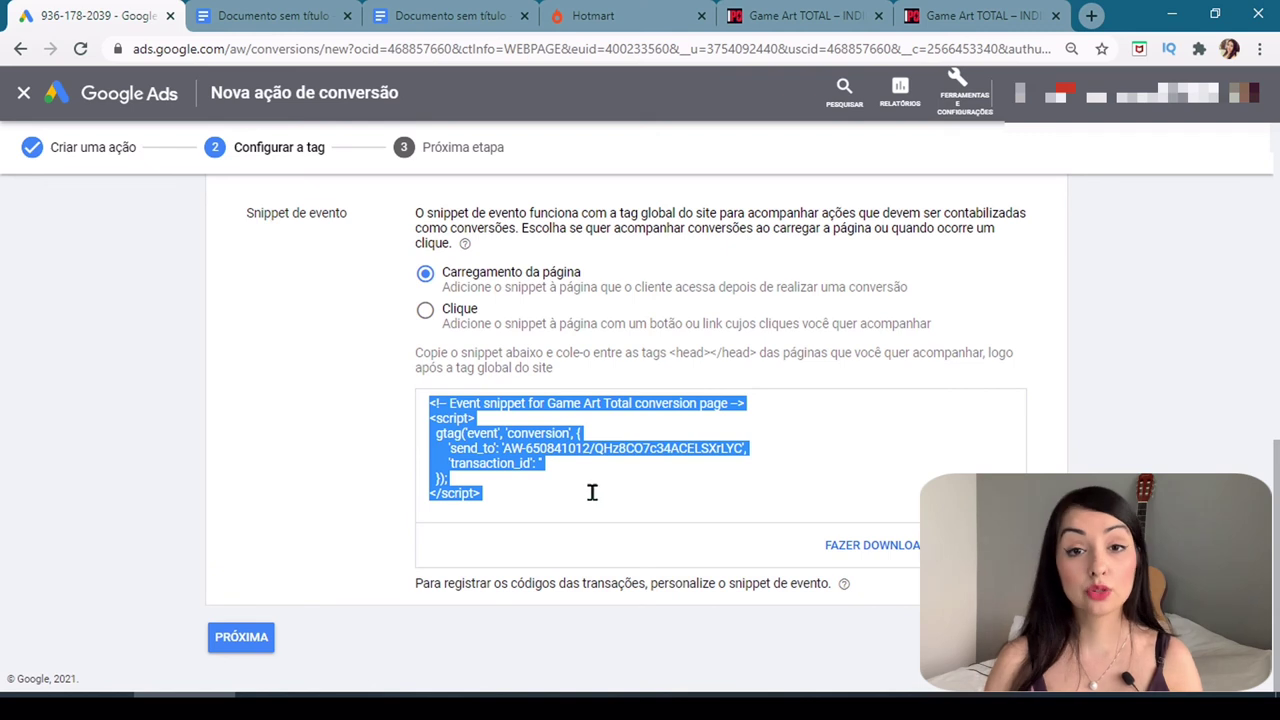
left_click(75, 693)
key("ctrl+v")
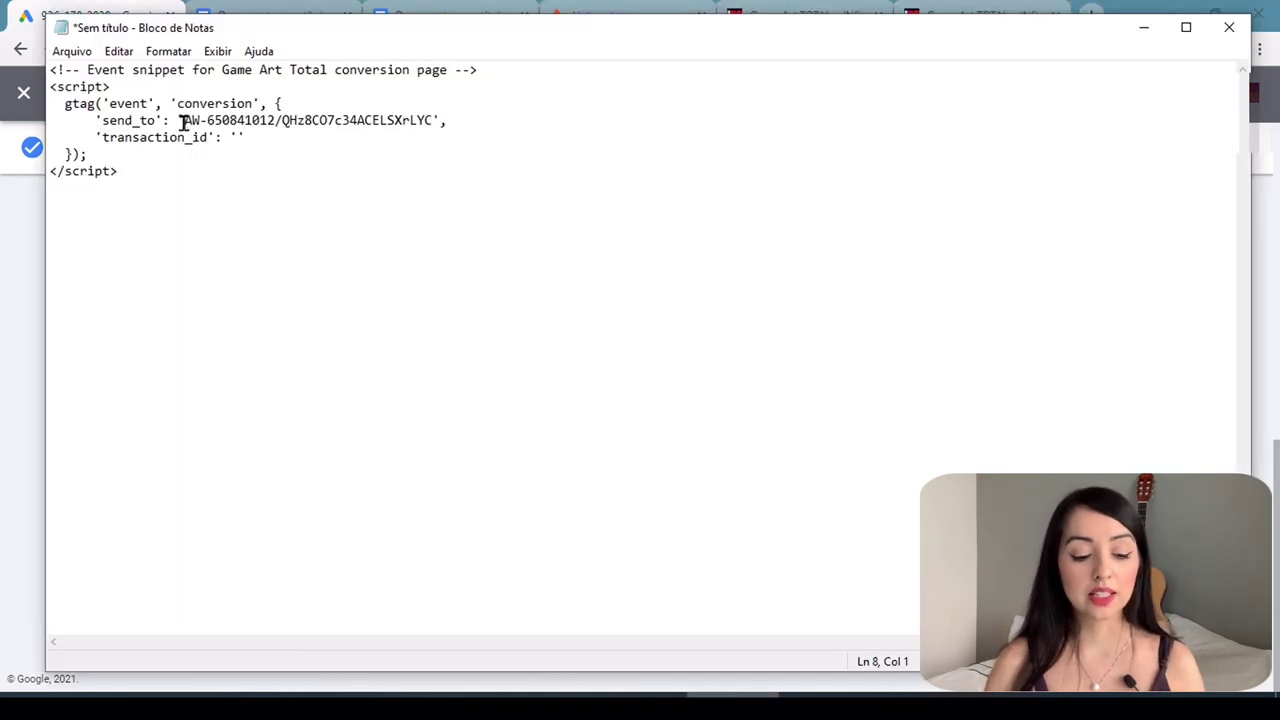
left_click_drag(183, 120, 436, 120)
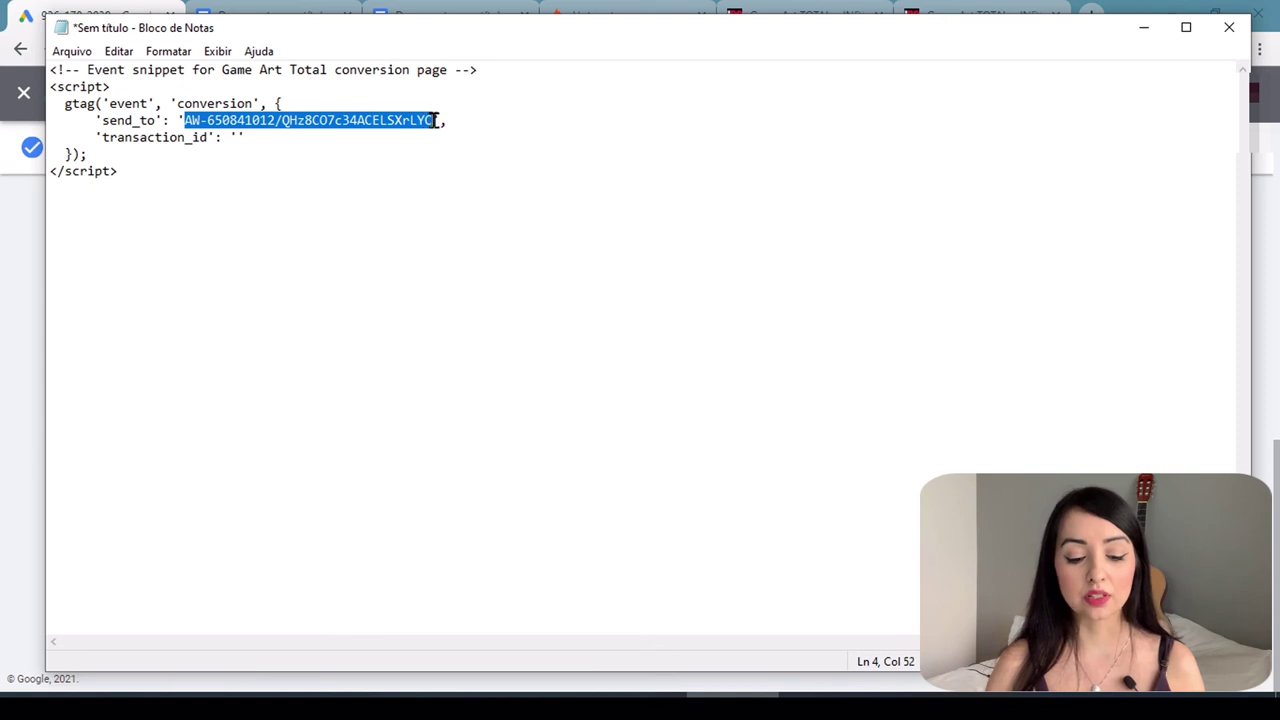
left_click(488, 256)
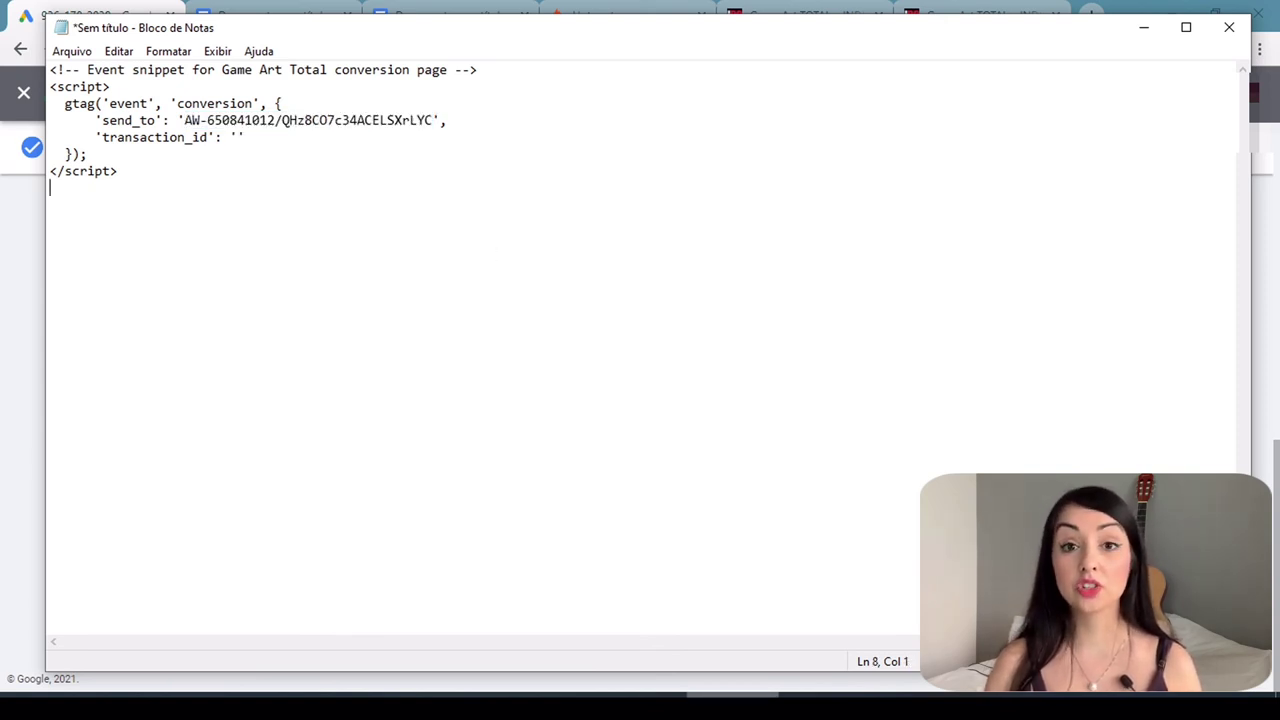
- Switch to Hotmart and open the tracking pixel tool, "Pixel de rastreamento"
key("alt+Tab")
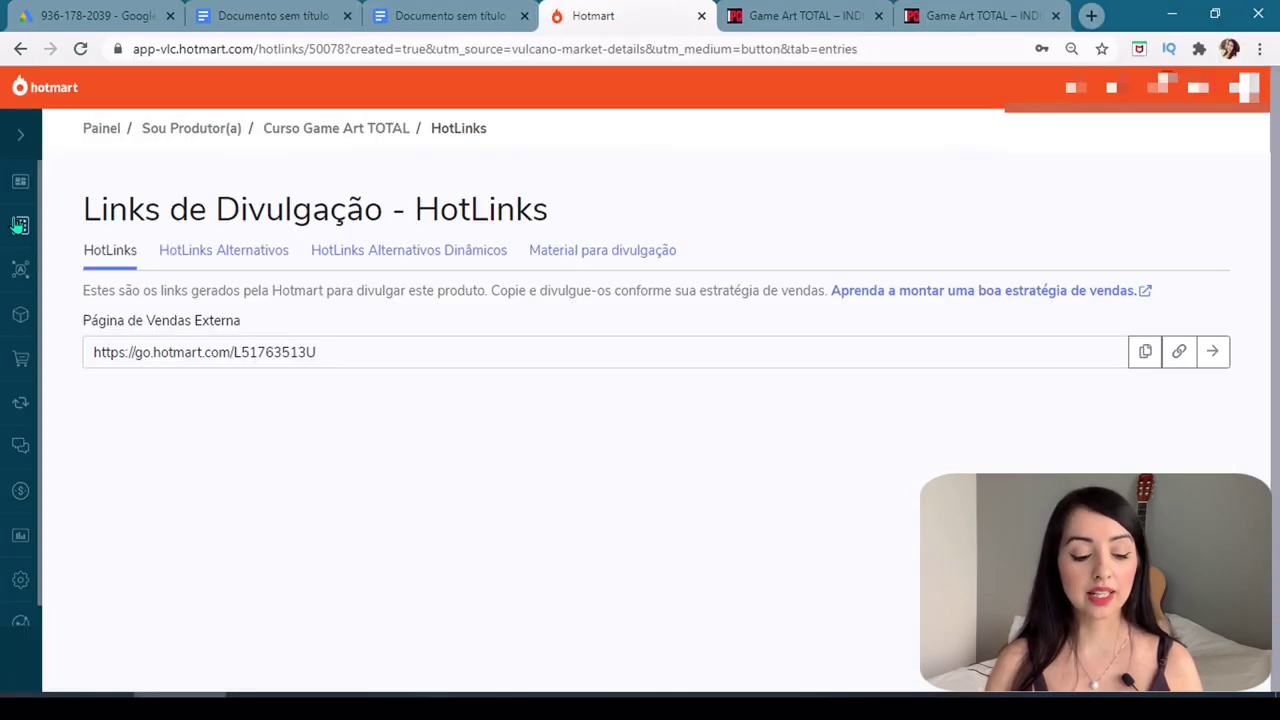
mouse_move(62, 230)
scroll(70, 330, "down", 1)
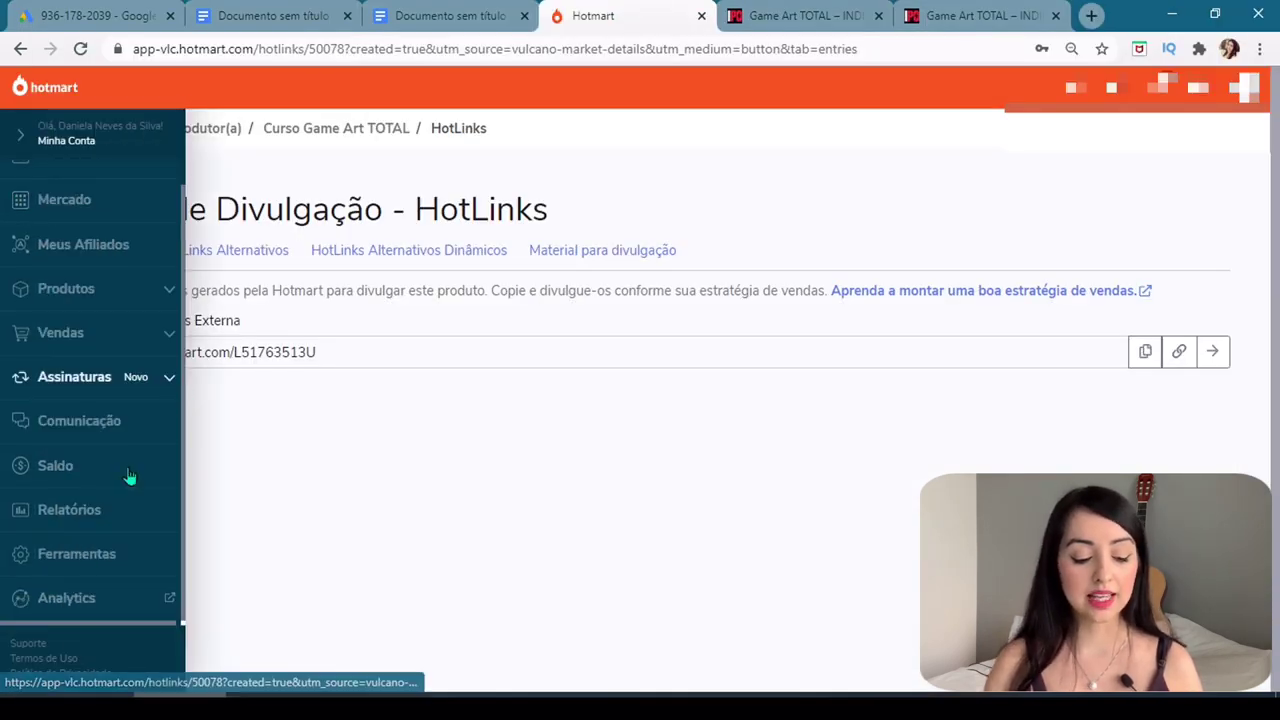
left_click(76, 562)
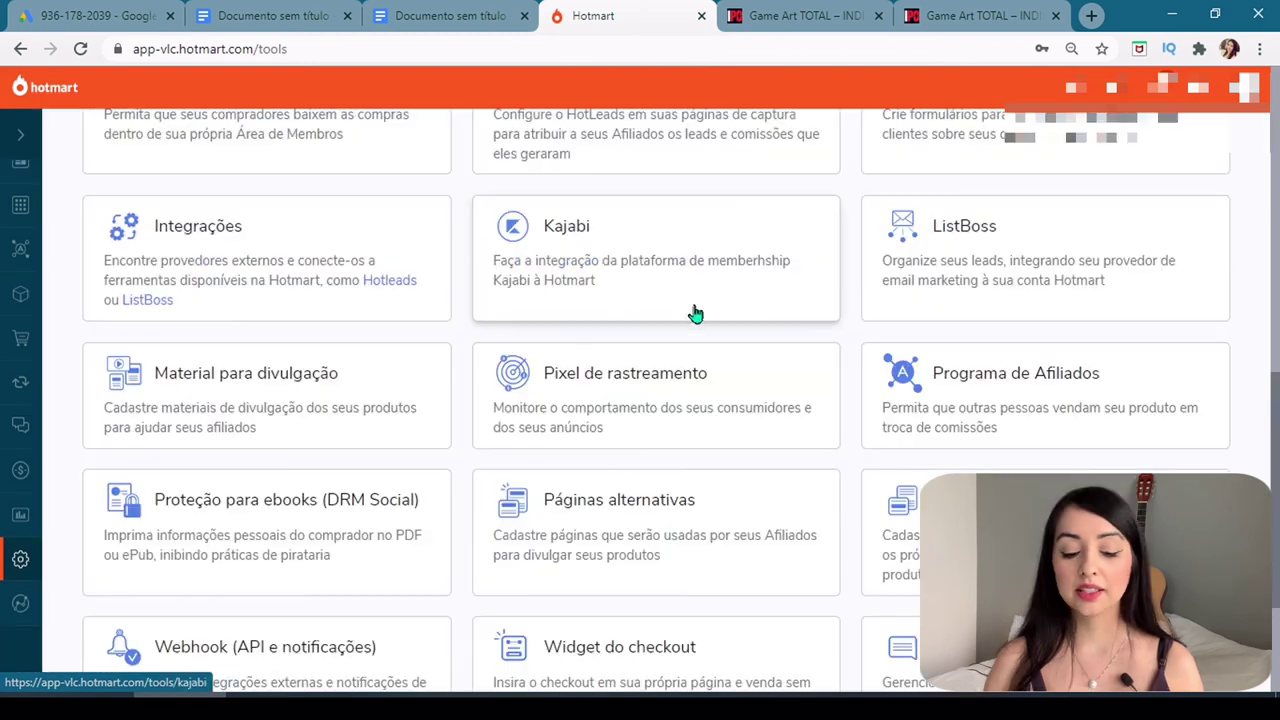
left_click(660, 400)
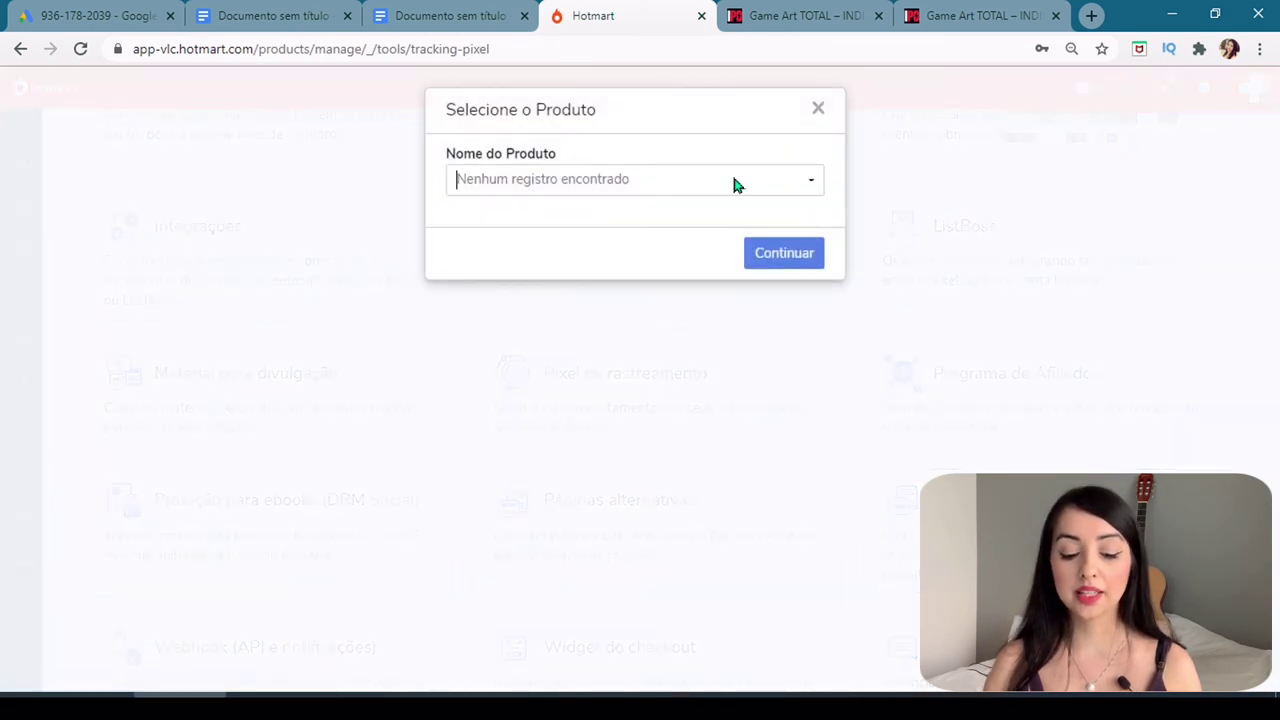
- Select the product "Curso Game Art TOTAL" for the tracking pixel and open its Google Ads pixel configuration
left_click(733, 182)
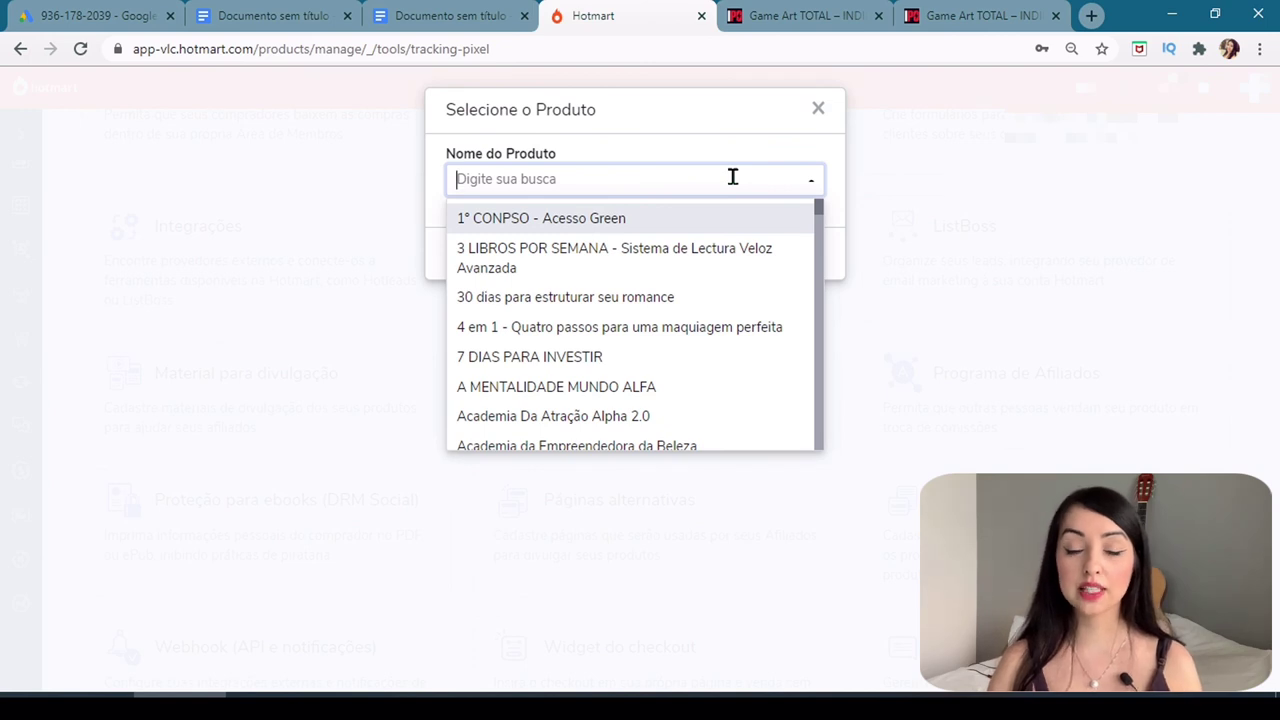
type("game")
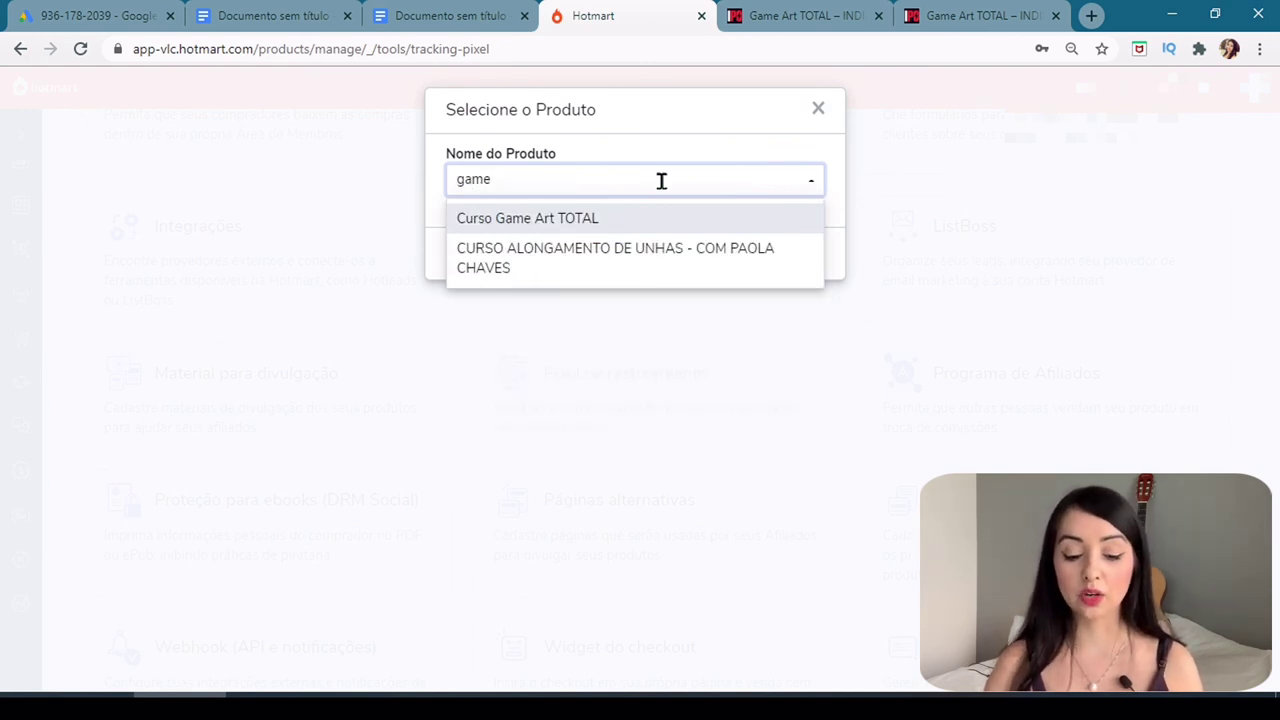
left_click(551, 219)
left_click(795, 258)
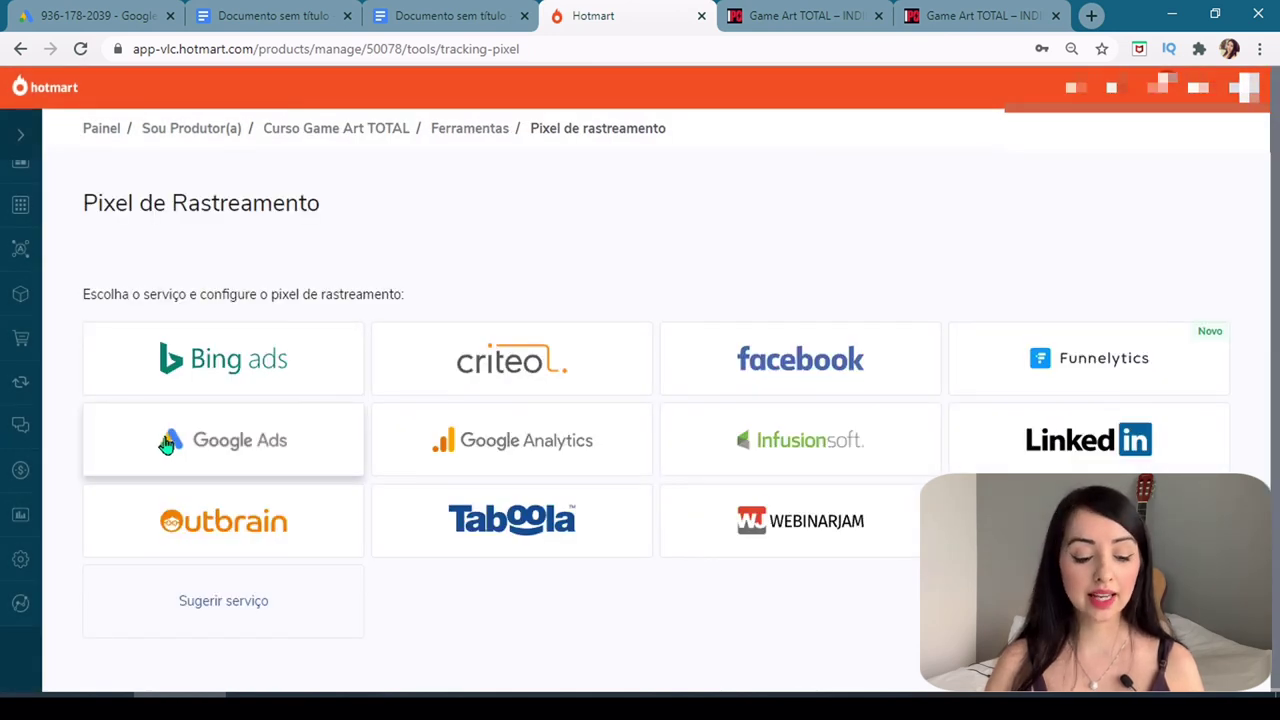
left_click(167, 444)
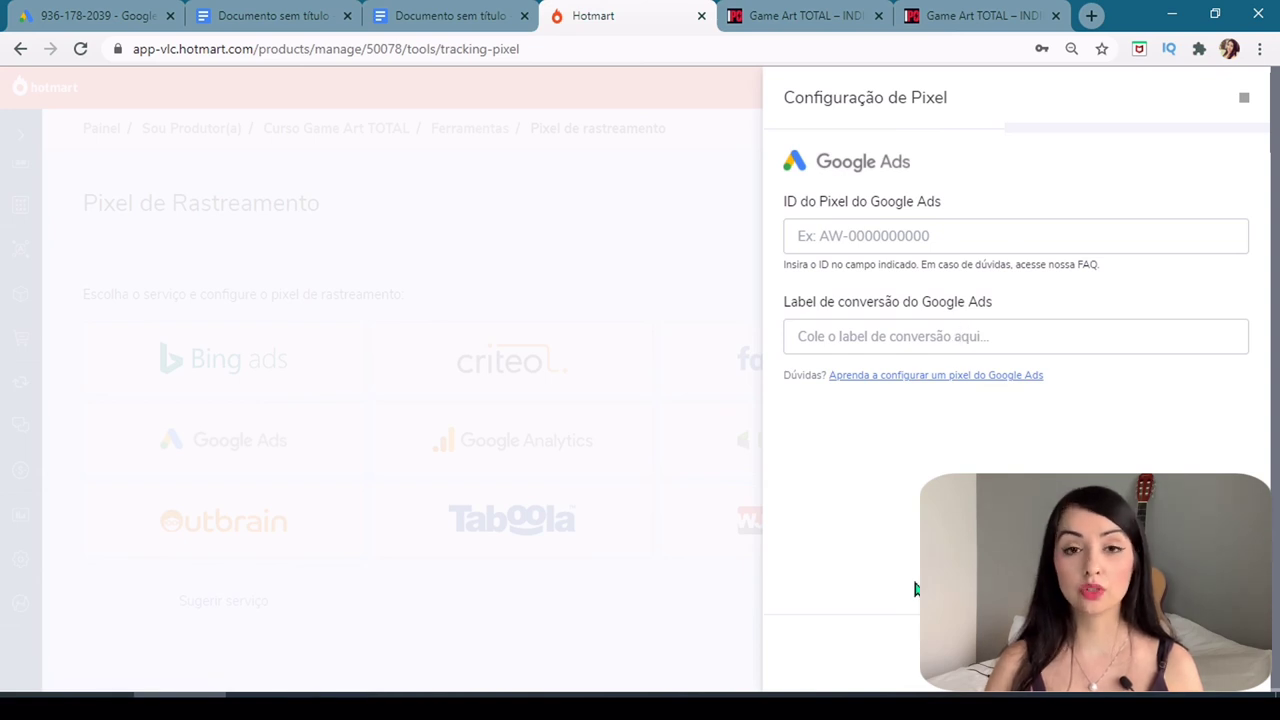
- Copy the AW- conversion ID from the event snippet in Notepad into Hotmart's "ID do Pixel do Google Ads" field
left_click(771, 680)
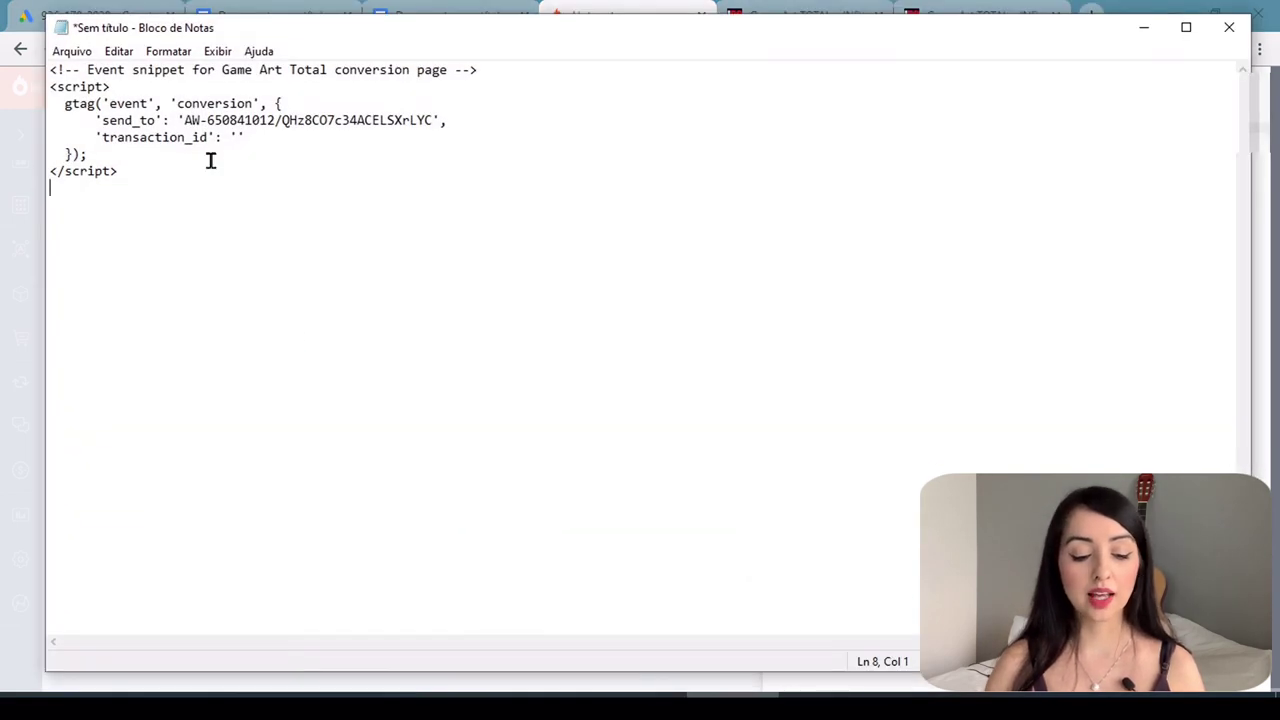
left_click_drag(184, 120, 276, 112)
key("ctrl+c")
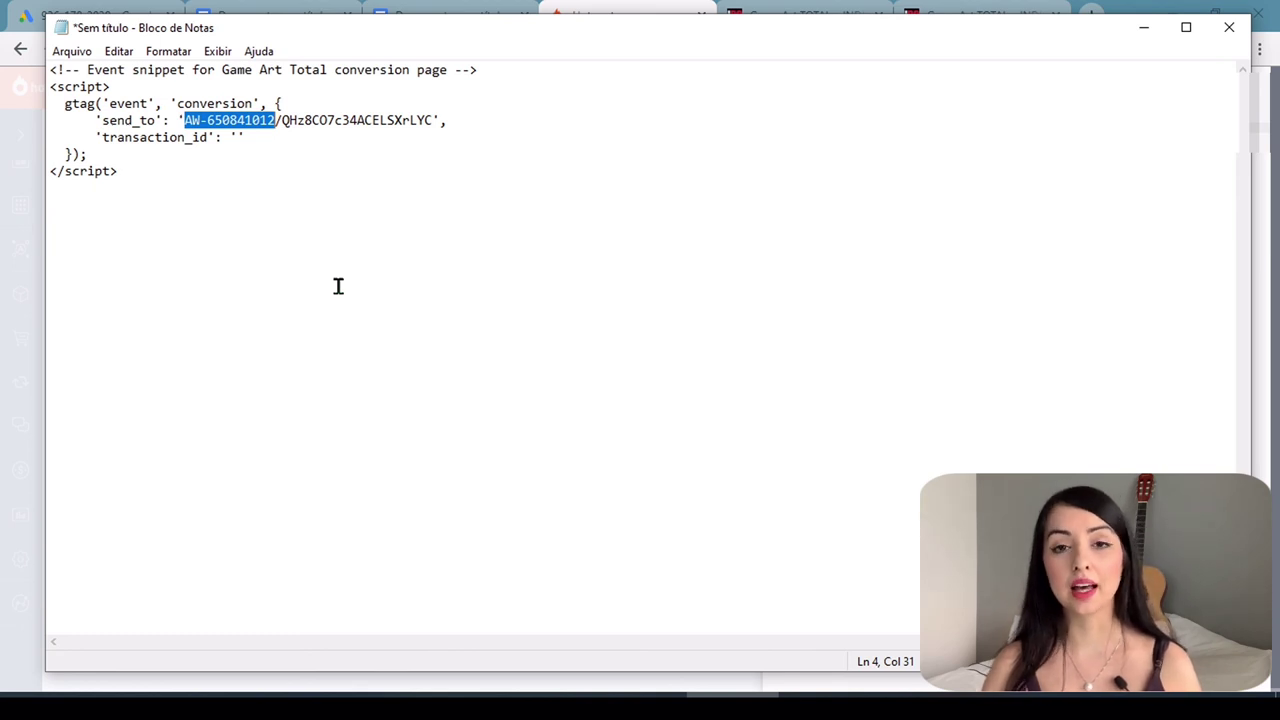
key("alt+Tab")
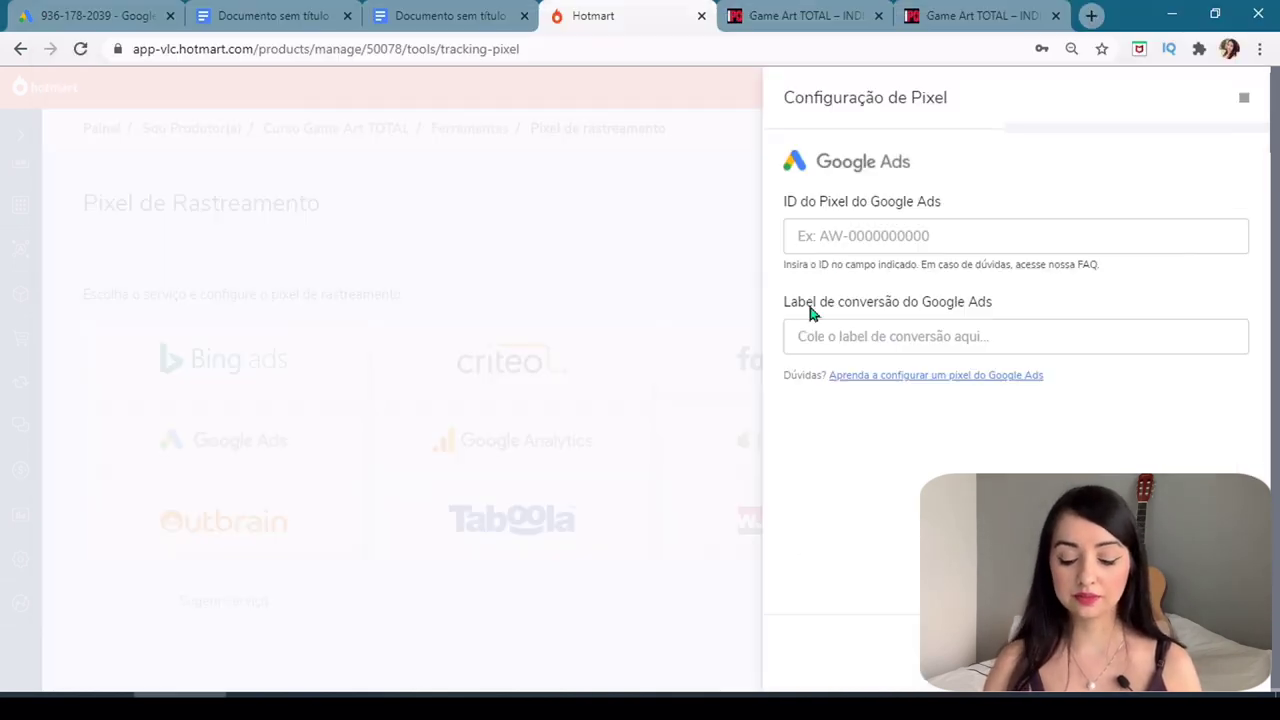
left_click(831, 236)
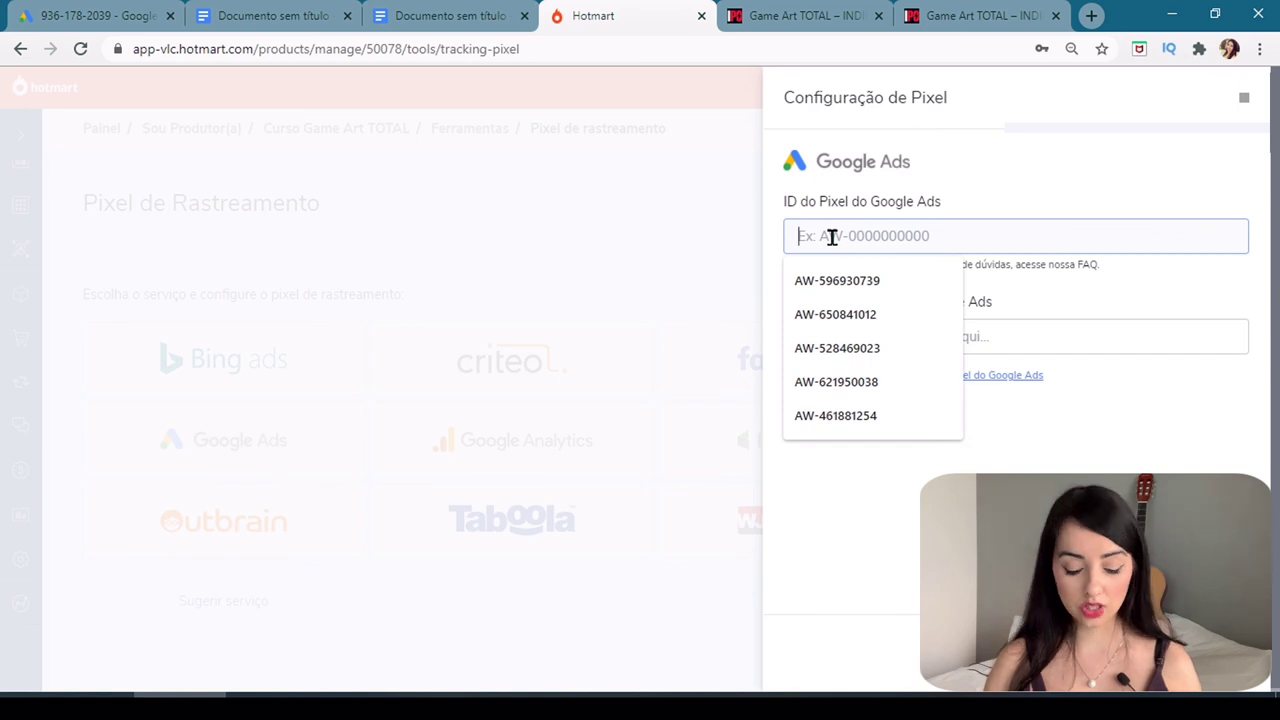
key("ctrl+v")
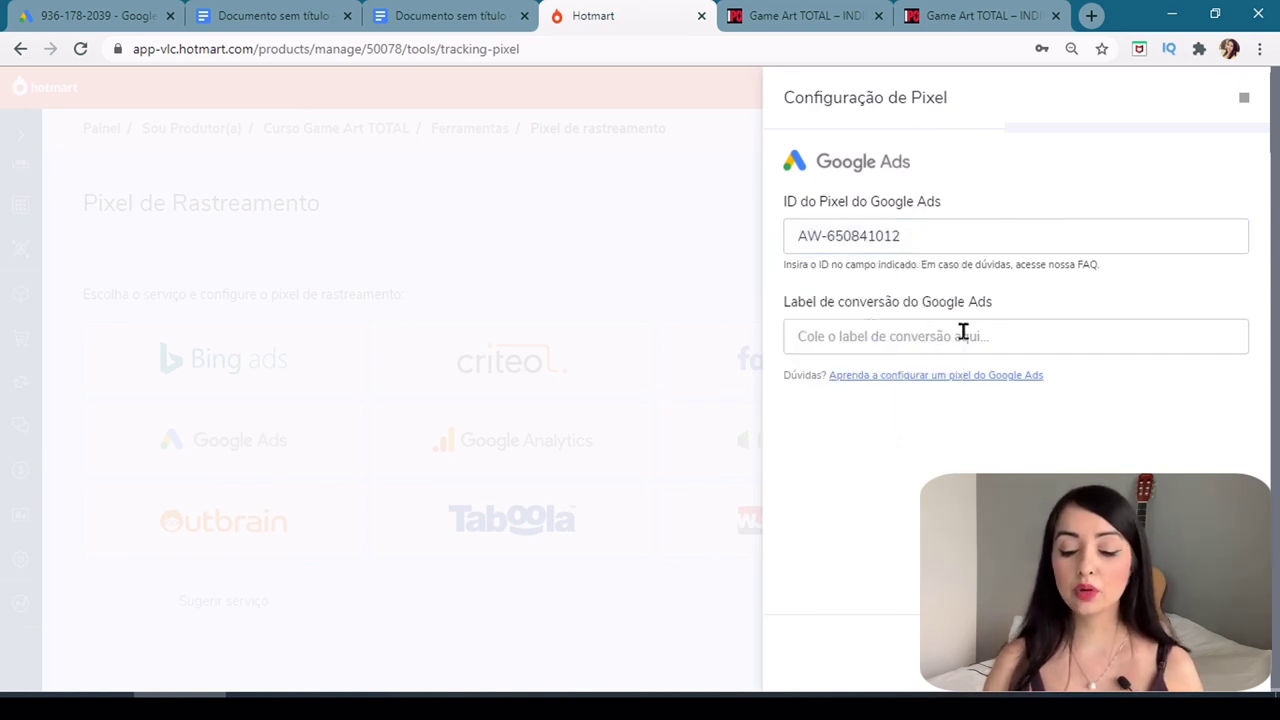
- Copy the conversion label after the slash in the Notepad snippet into Hotmart's "Label de conversão do Google Ads" field and save the pixel
left_click(758, 694)
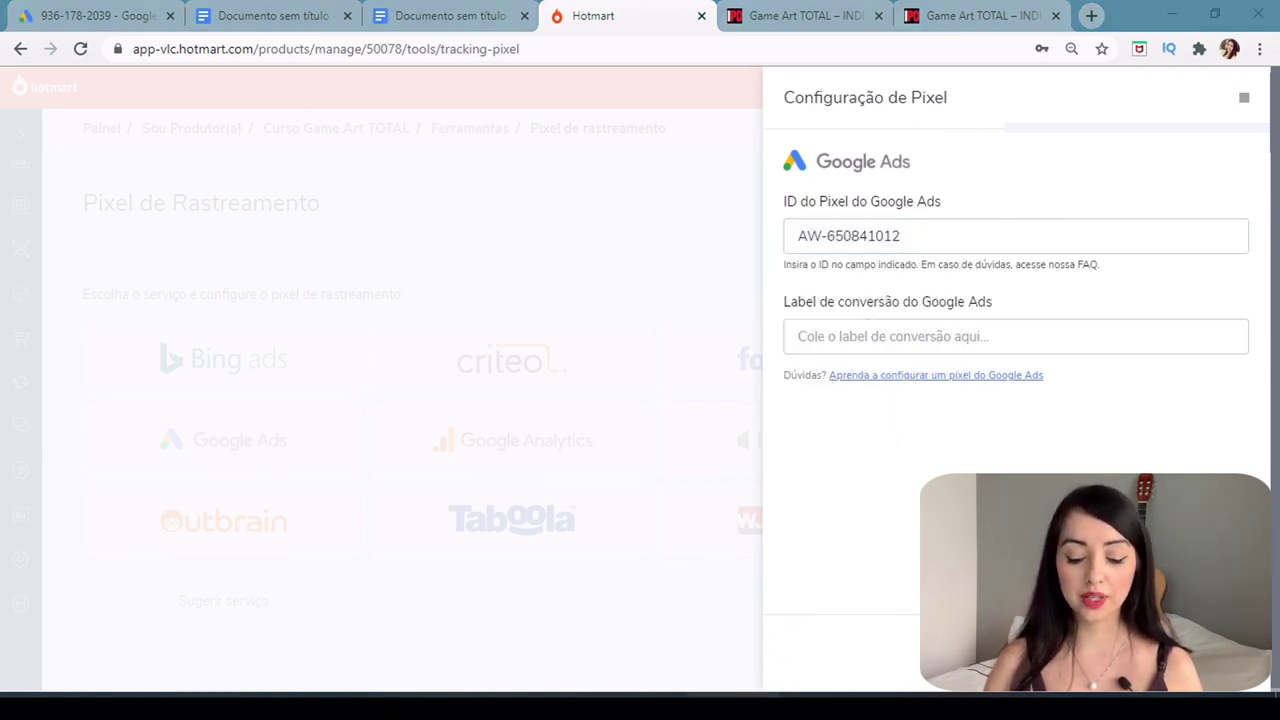
left_click_drag(282, 120, 433, 120)
key("ctrl+c")
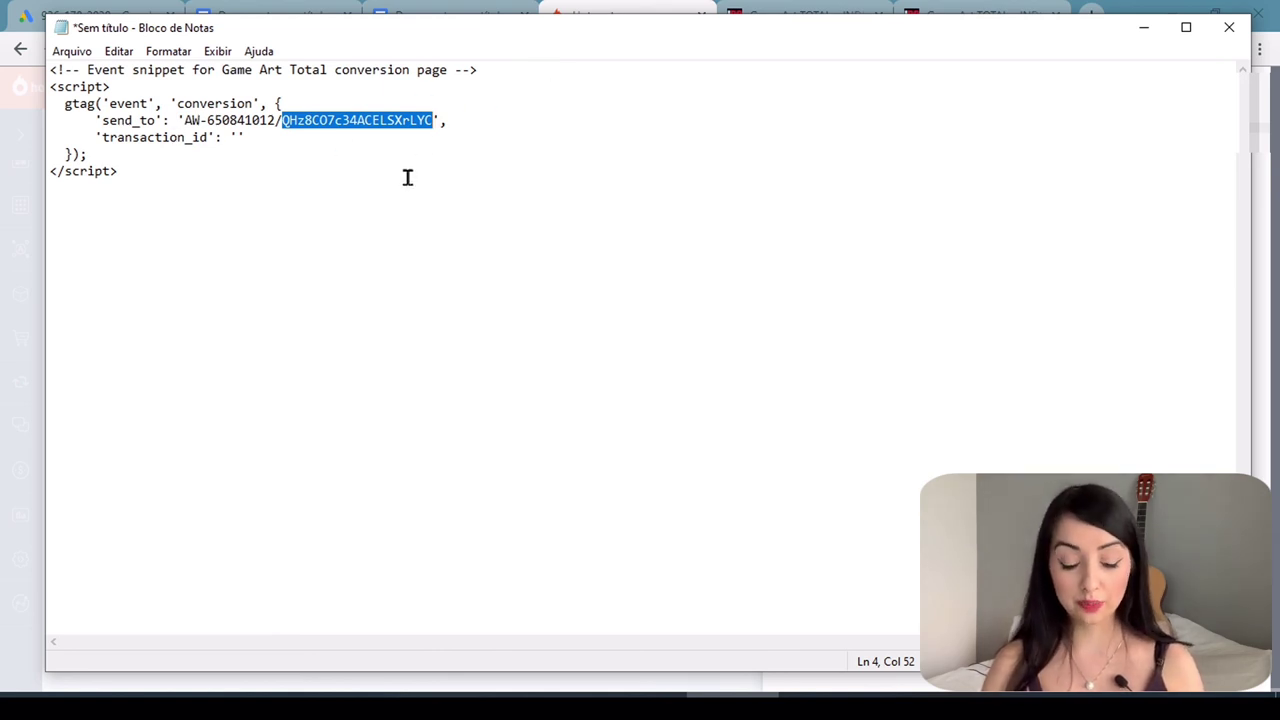
left_click(766, 690)
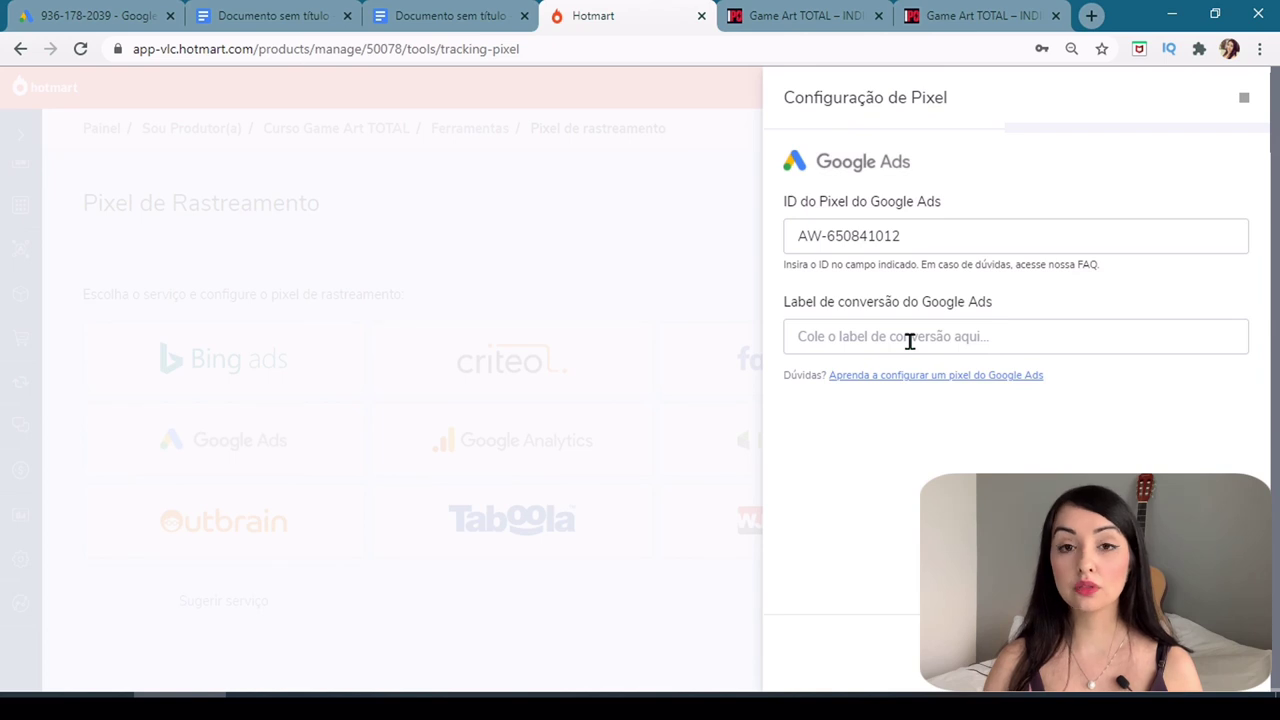
left_click(909, 341)
key("ctrl+v")
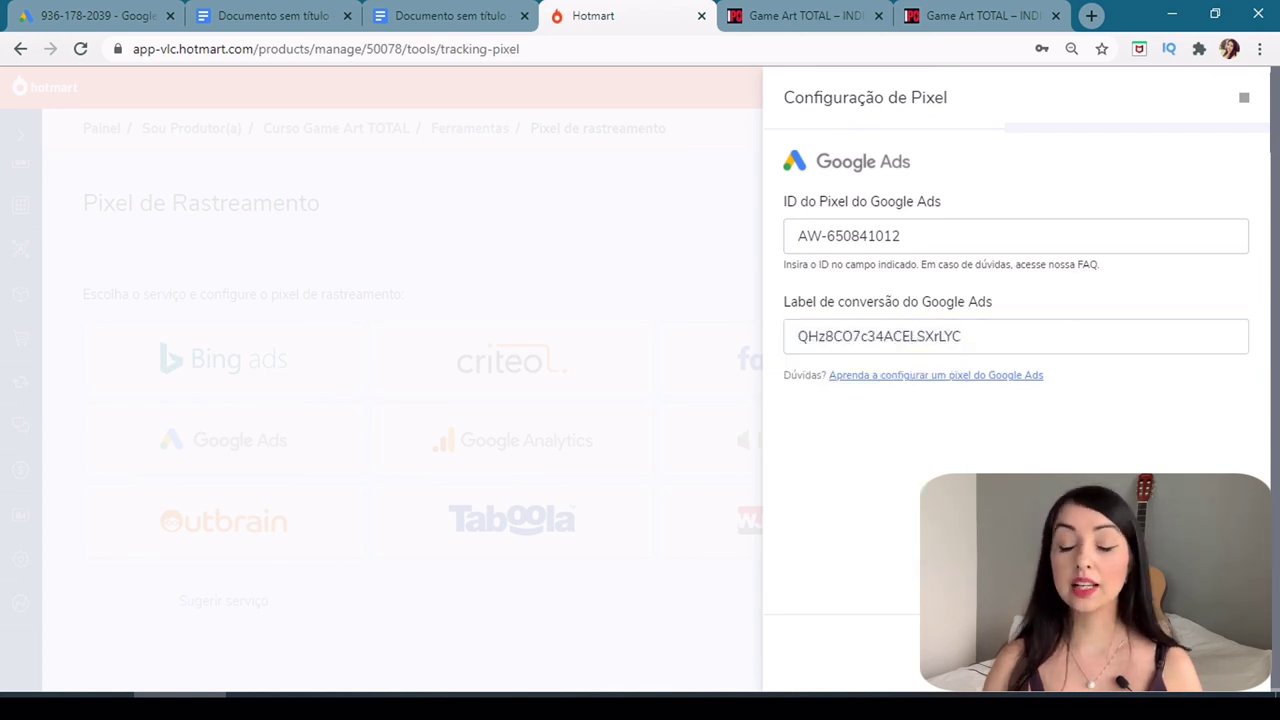
scroll(1015, 300, "down", 3)
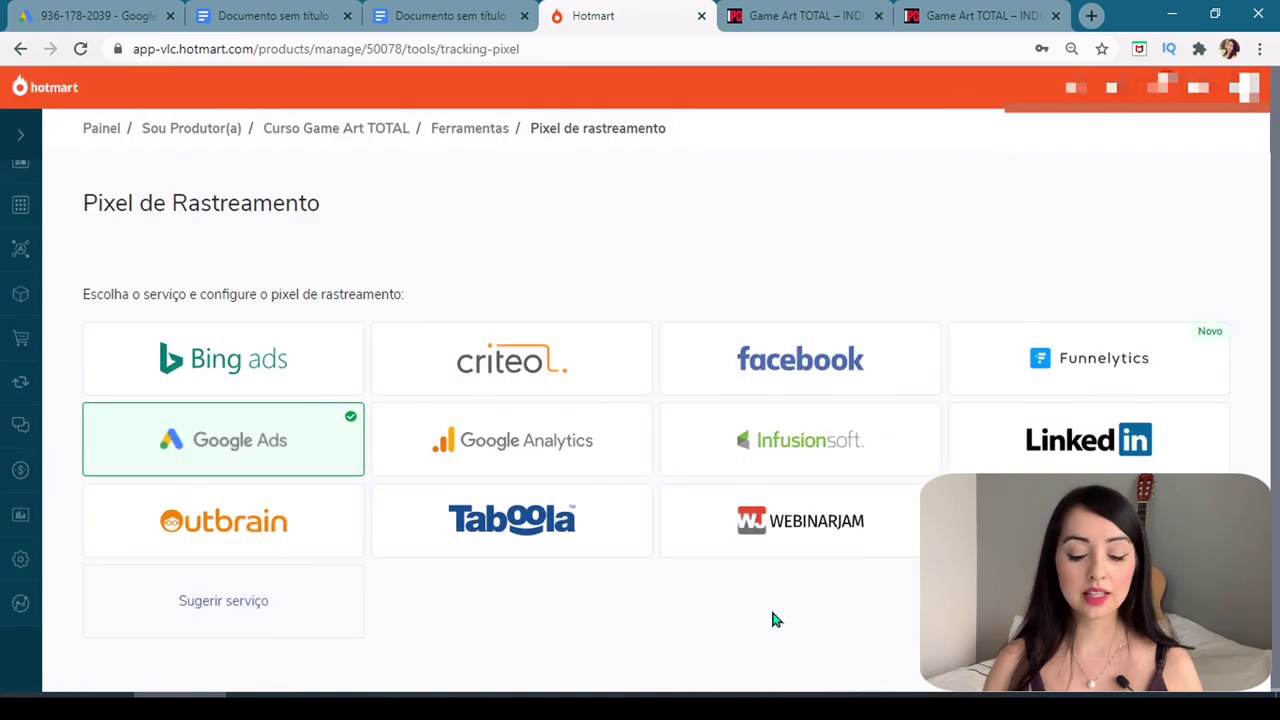
- Switch back to Google Ads and finish the tag setup of the Game Art Total conversion action
left_click(120, 15)
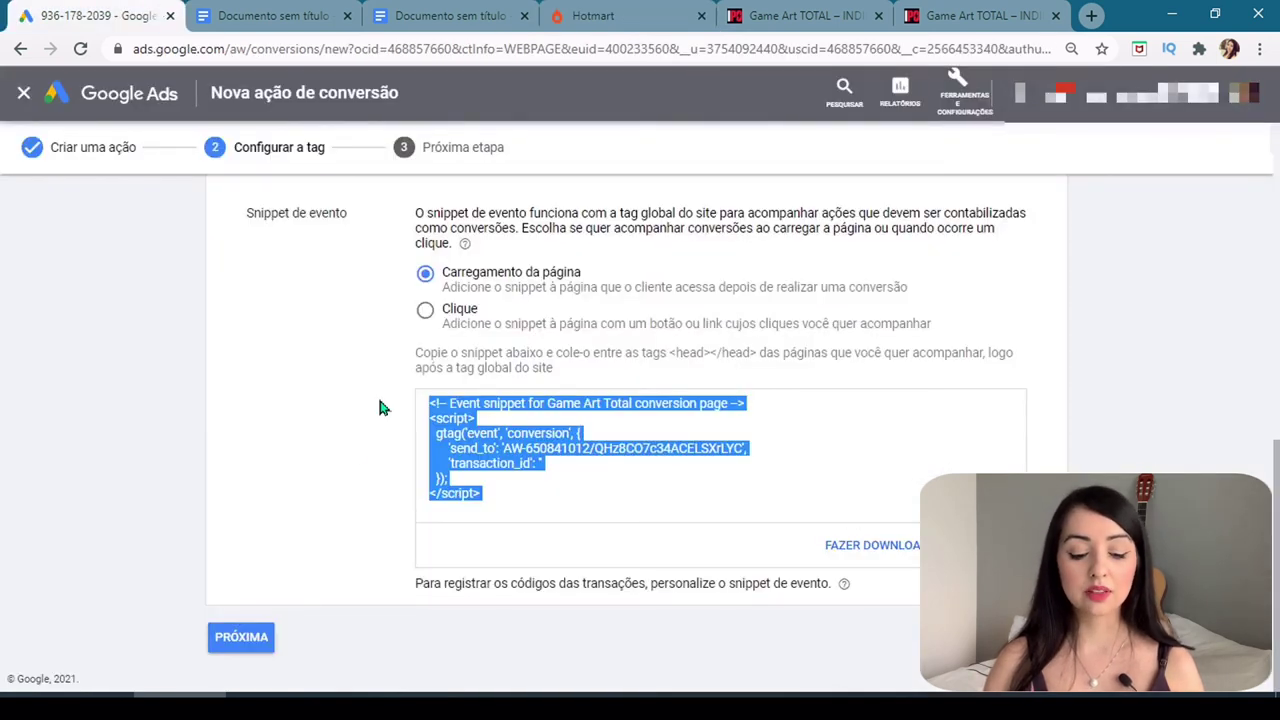
left_click(250, 640)
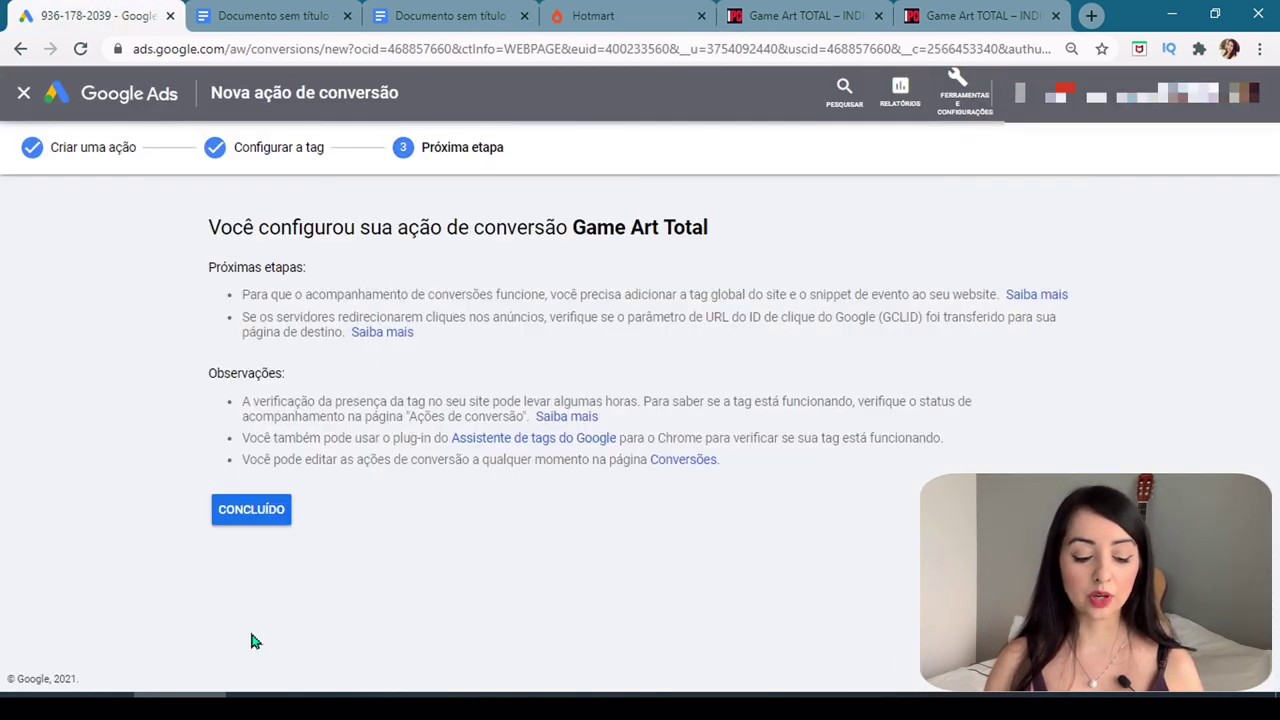
left_click(248, 518)
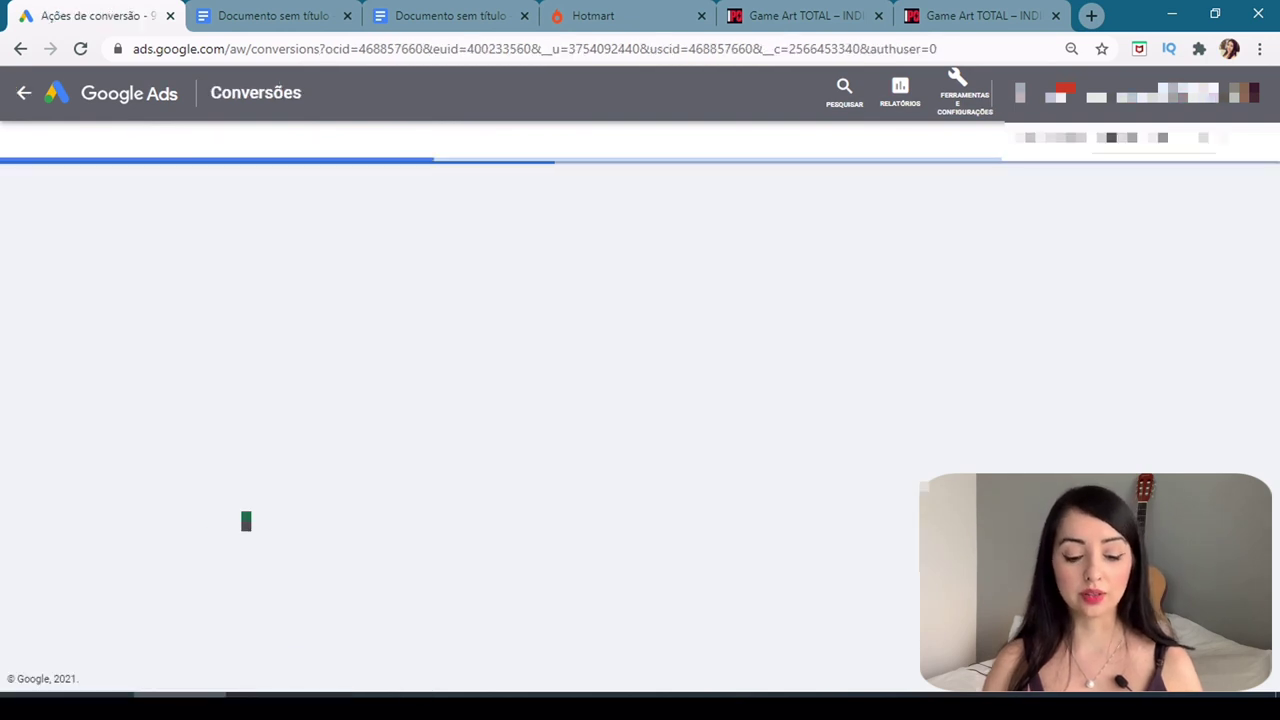